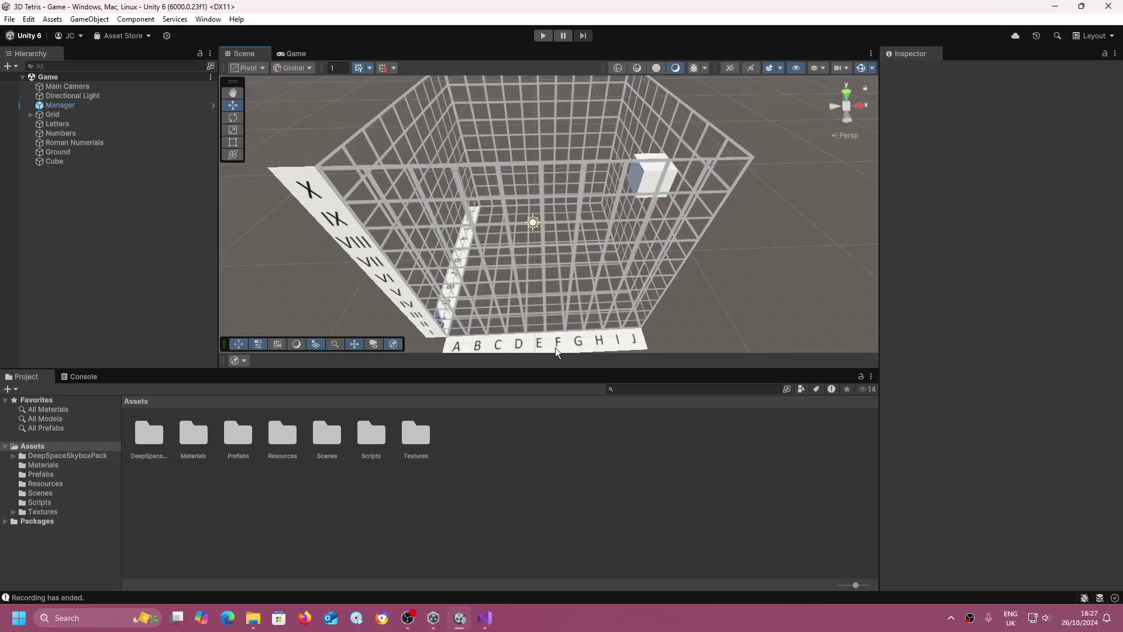
# Inspect the letter and Roman numeral reference strips around the grid and briefly test-run the game
pyautogui.moveTo(577, 265); pyautogui.dragTo(576, 265, button='right')
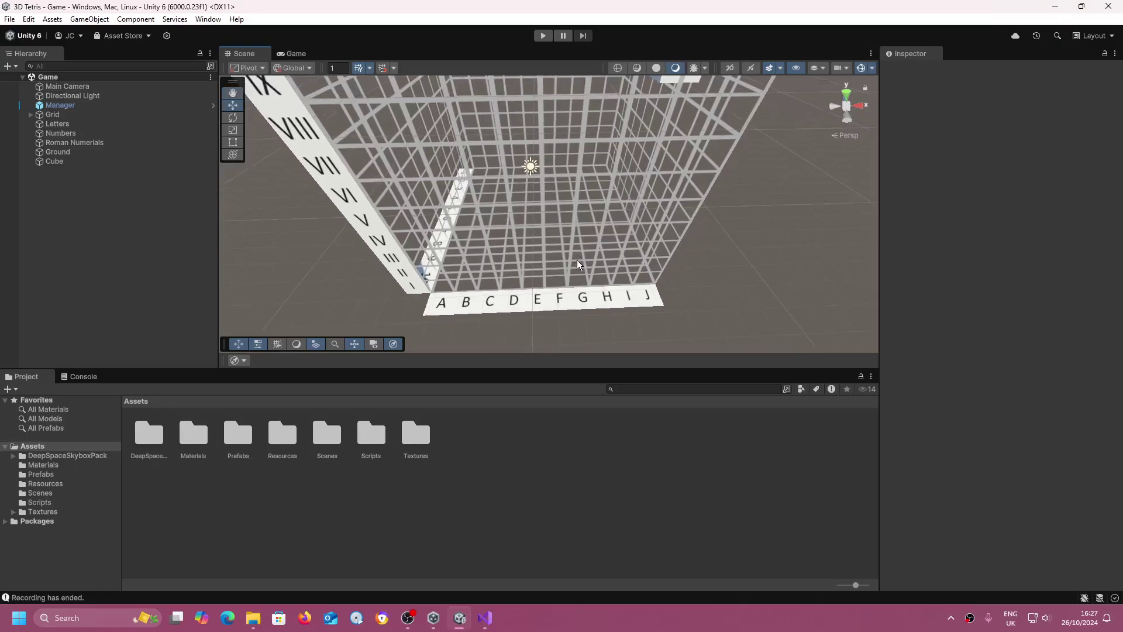
pyautogui.moveTo(562, 247); pyautogui.dragTo(499, 194, button='right')
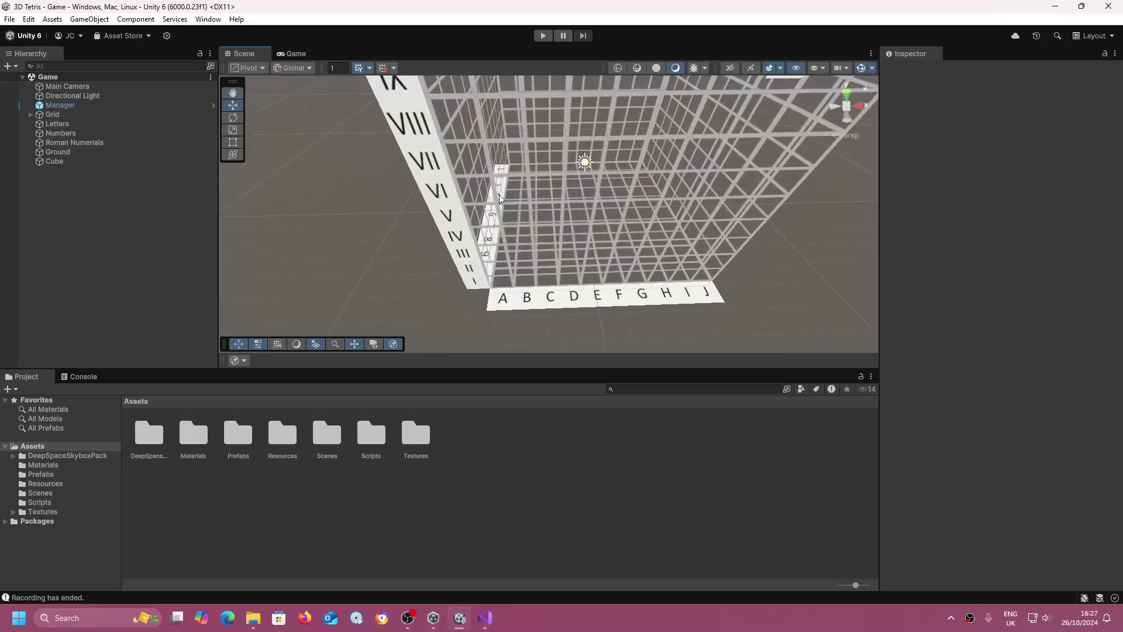
pyautogui.click(434, 182)
pyautogui.click(612, 303)
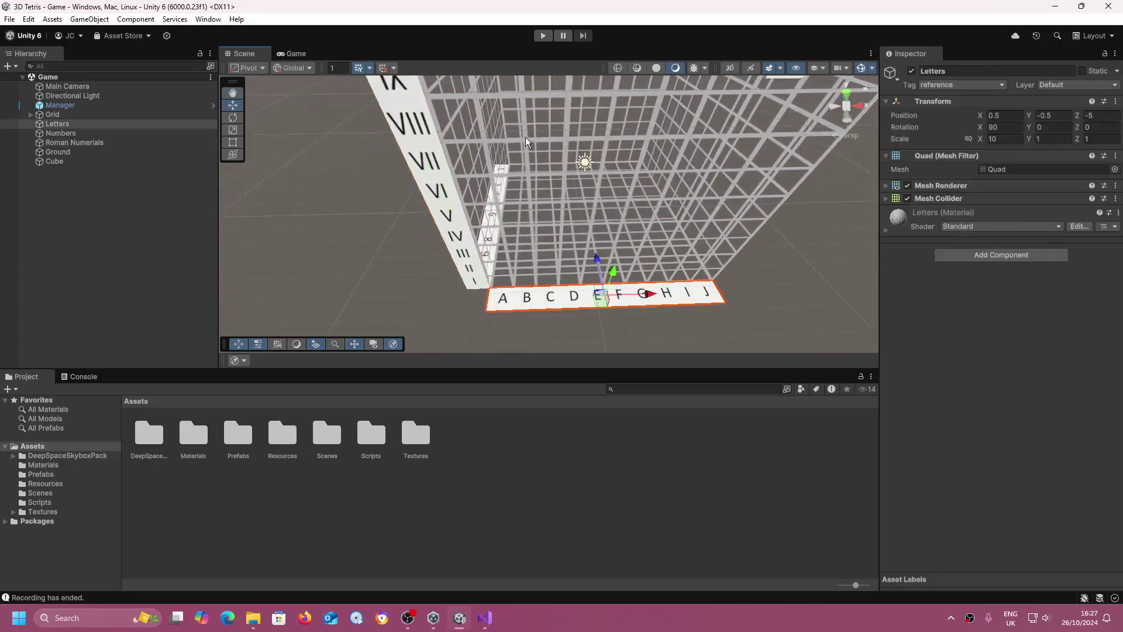
pyautogui.click(451, 219)
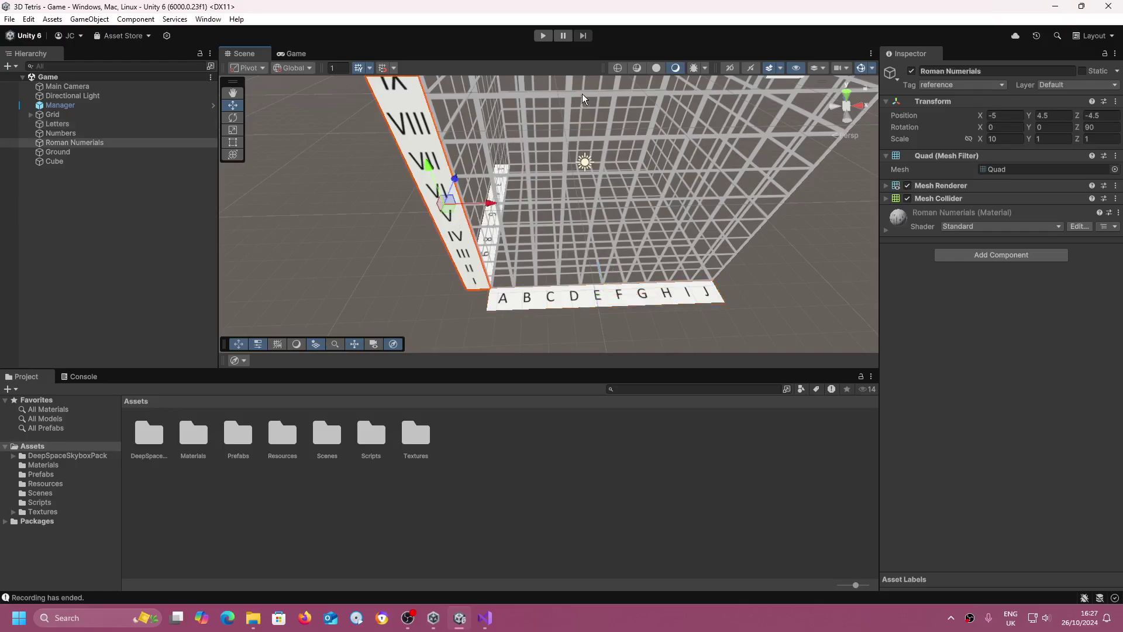
pyautogui.click(544, 37)
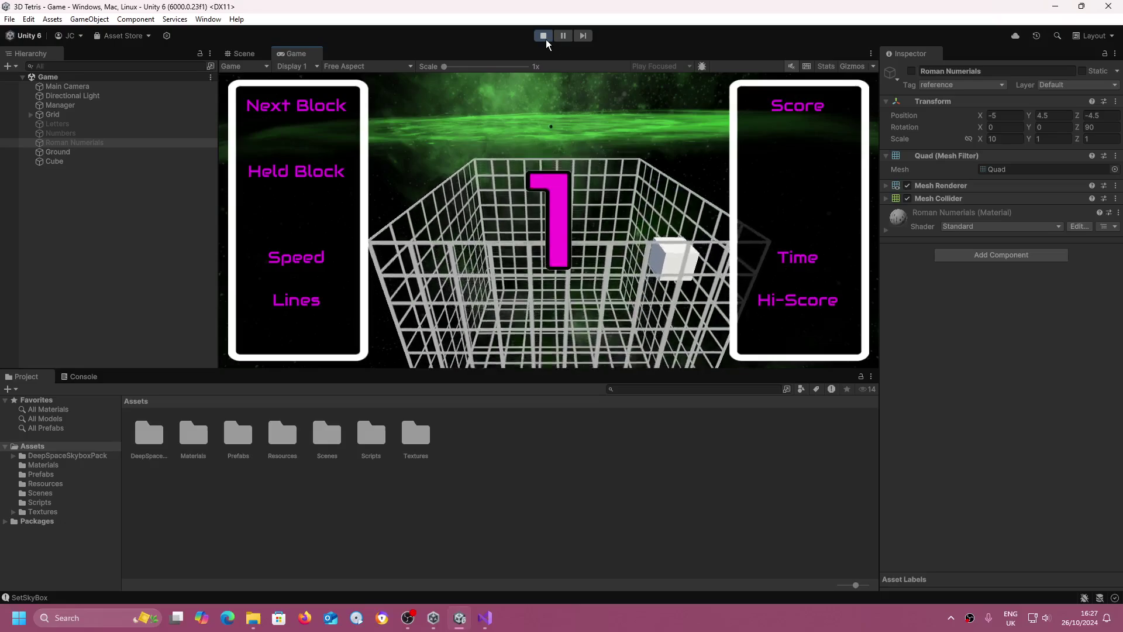
pyautogui.click(544, 37)
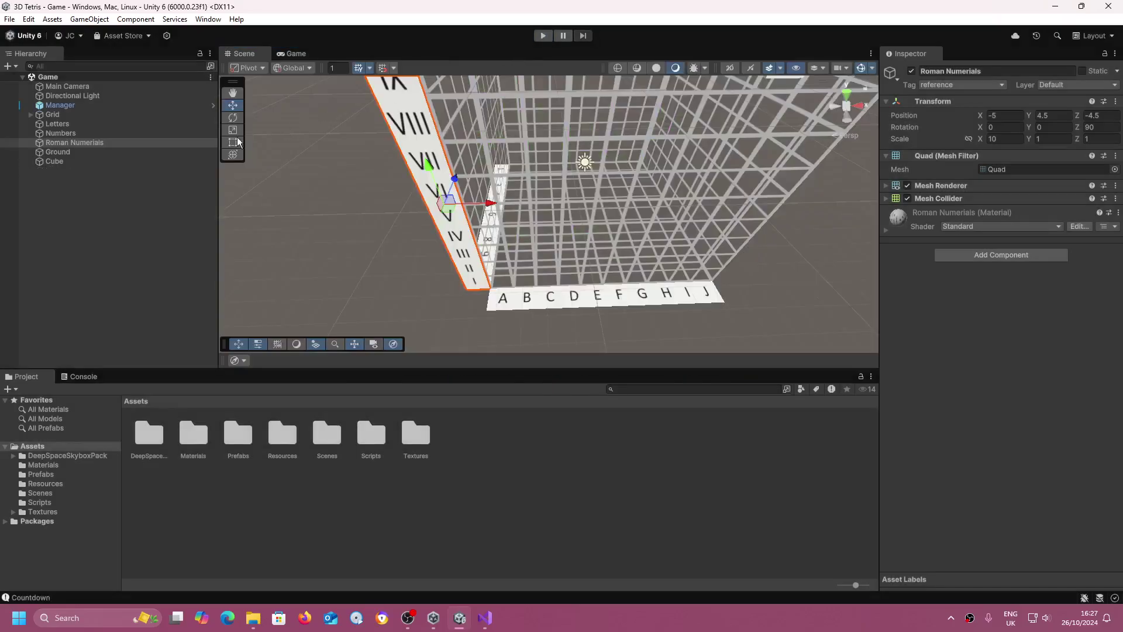
# Delete the existing cube with the Grounded_Check script from the scene
pyautogui.click(142, 160)
pyautogui.scroll(-5, 485, 182)
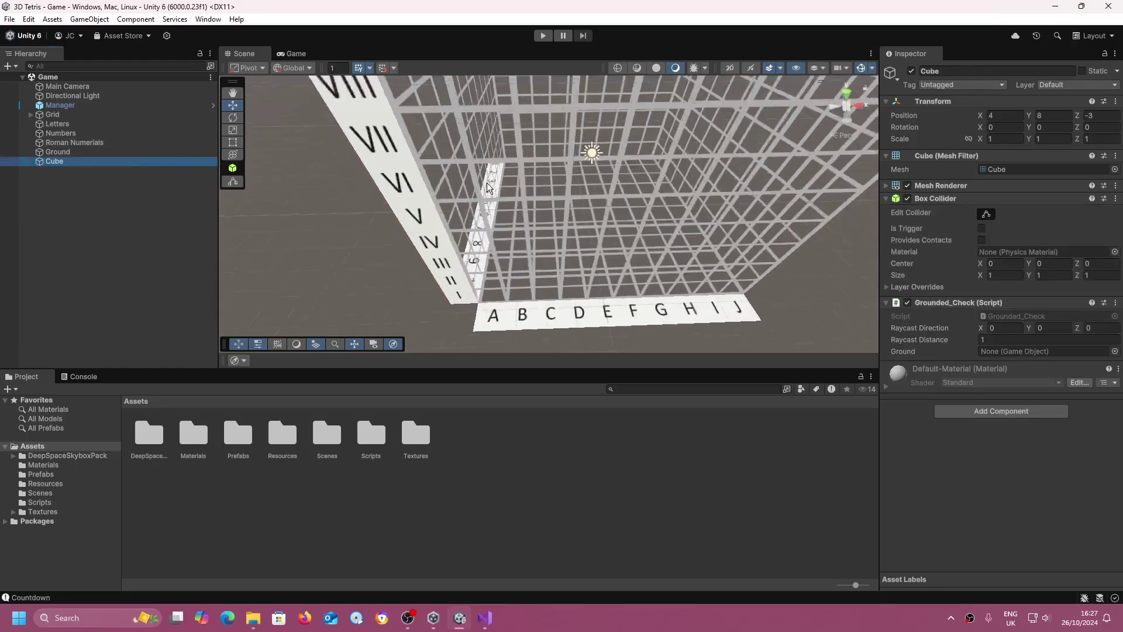
pyautogui.scroll(2, 486, 183)
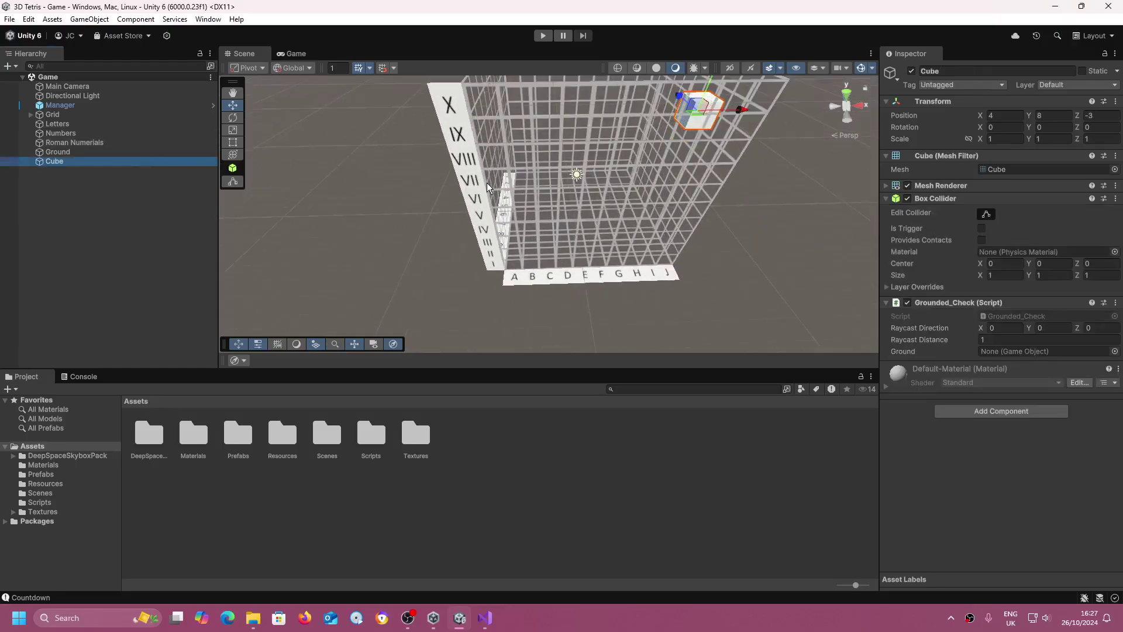
pyautogui.rightClick(161, 164)
pyautogui.click(212, 250)
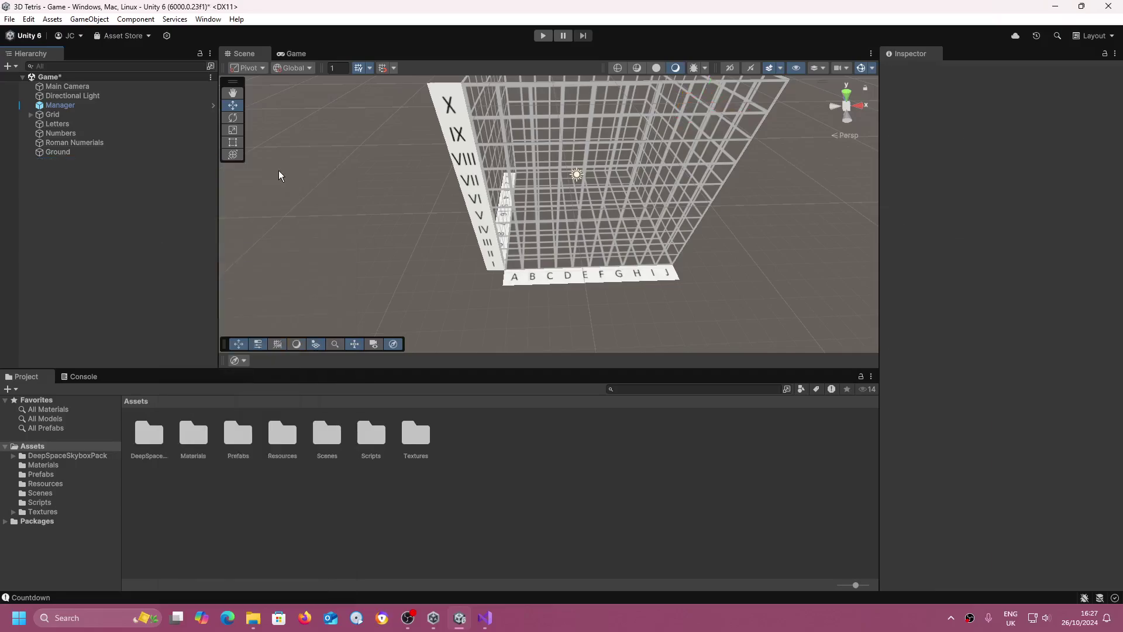
# Create a new 3D cube in the scene and reset its transform
pyautogui.moveTo(415, 119); pyautogui.dragTo(342, 188, button='right')
pyautogui.press('w')
pyautogui.press('a')
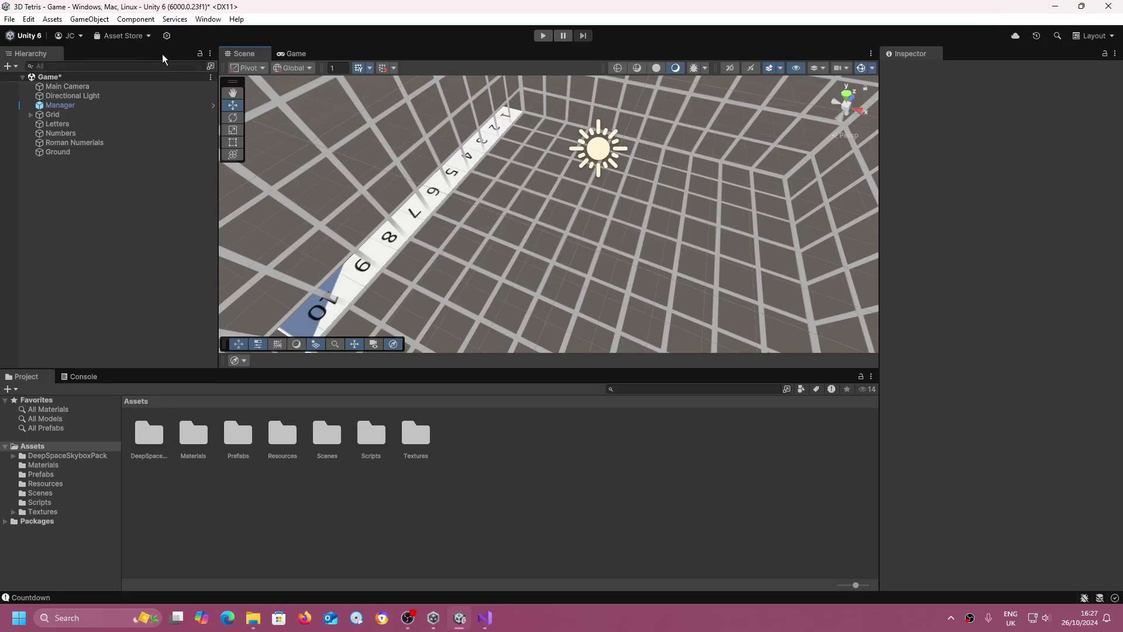
pyautogui.click(99, 21)
pyautogui.moveTo(129, 71)
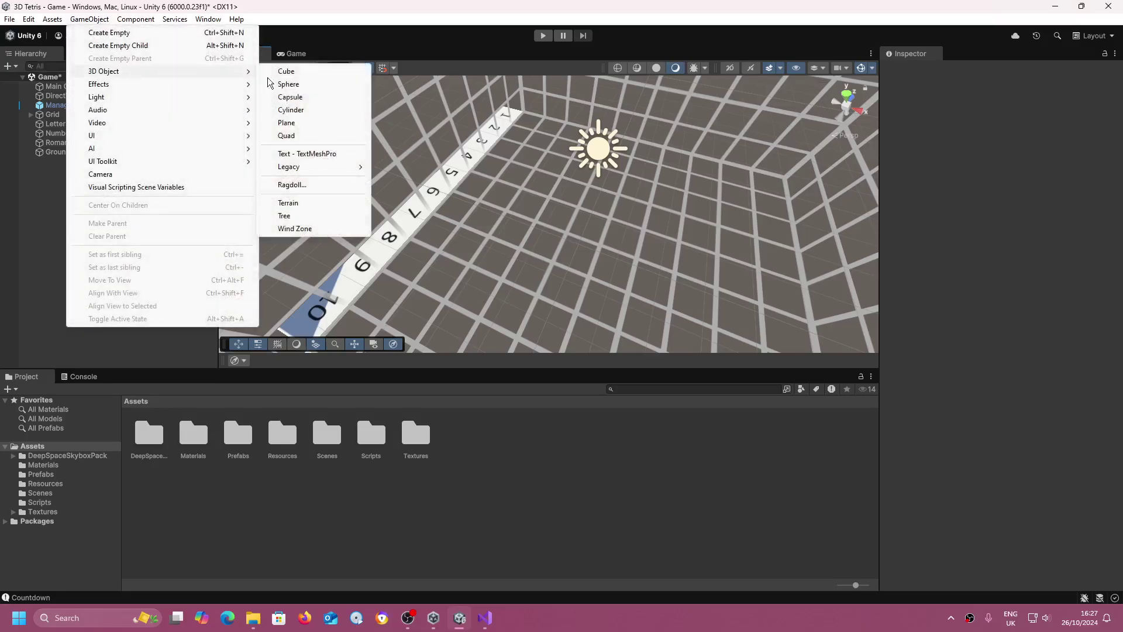
pyautogui.click(338, 72)
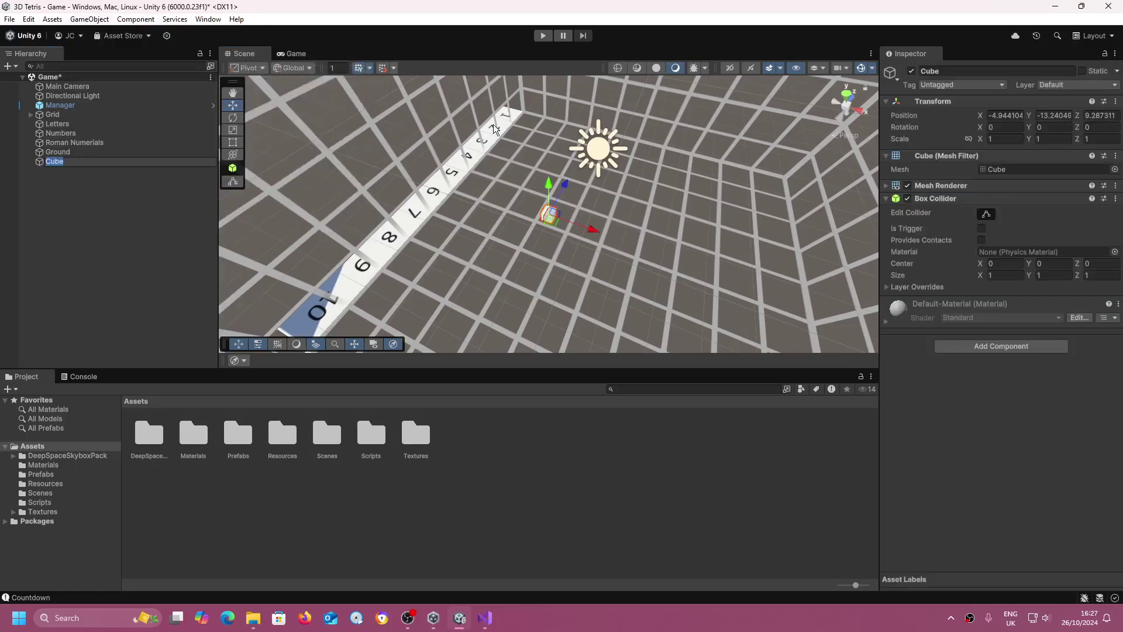
pyautogui.click(1115, 102)
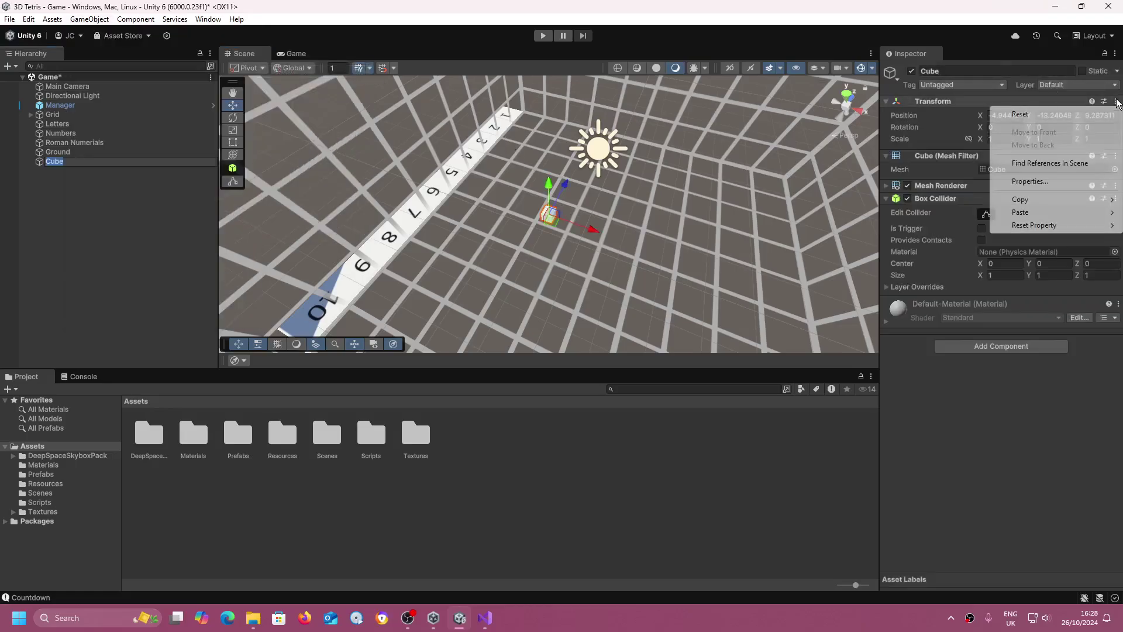
pyautogui.click(1091, 114)
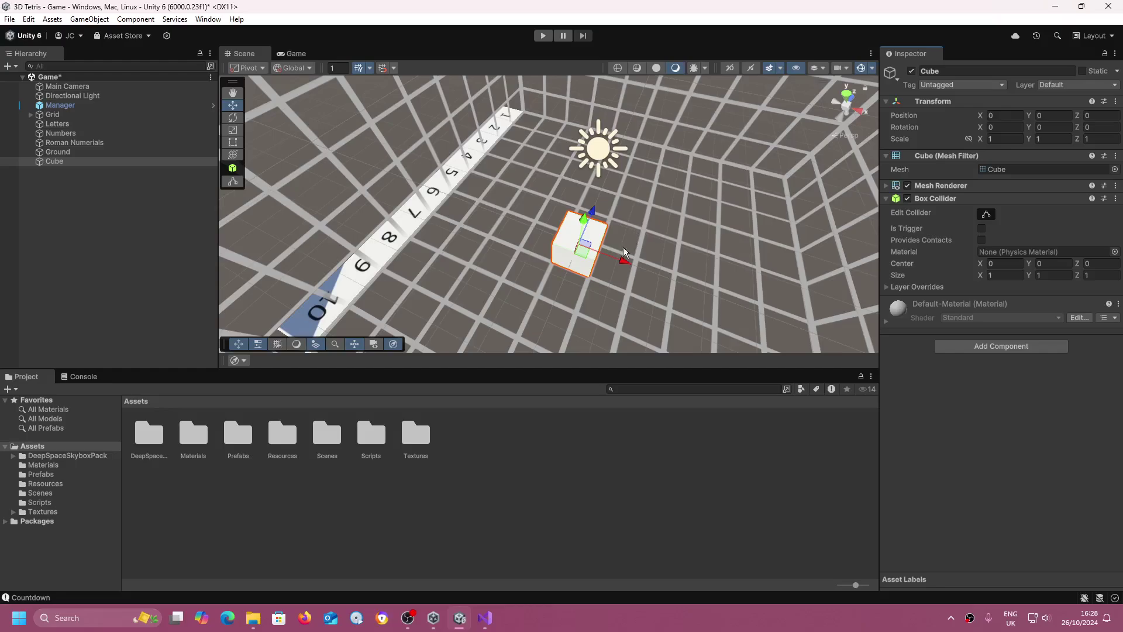
# Move the cube into the grid's corner cell beside number 1, at X -4, Y 0, Z 5
pyautogui.moveTo(594, 216); pyautogui.dragTo(566, 128)
pyautogui.moveTo(569, 134); pyautogui.dragTo(640, 209, button='right')
pyautogui.press('s')
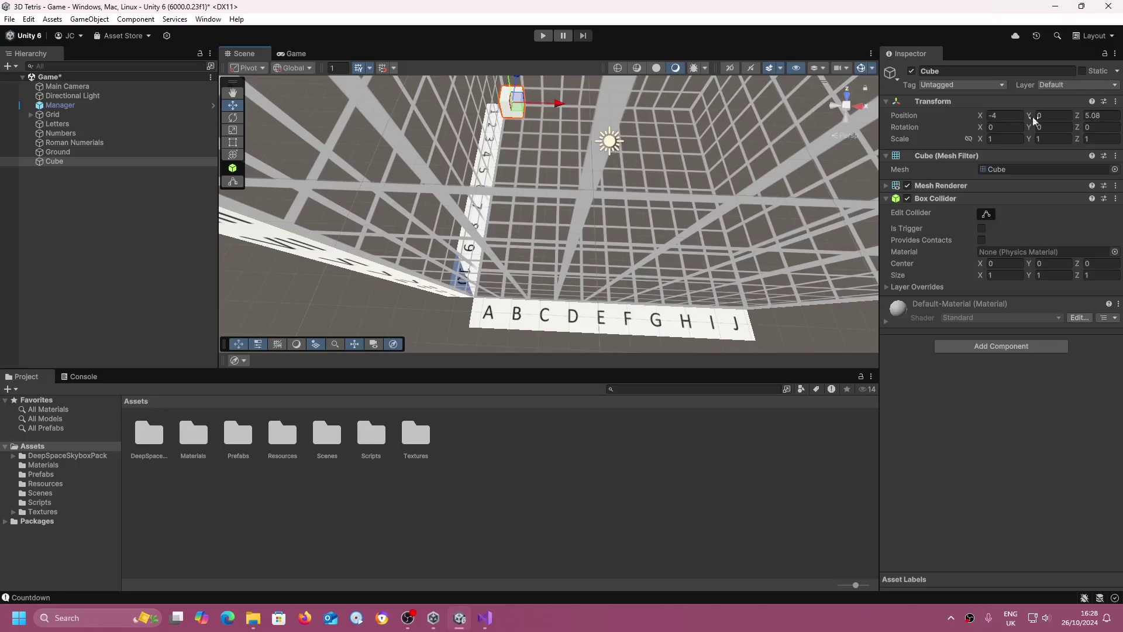
pyautogui.click(1103, 117)
pyautogui.write('5')
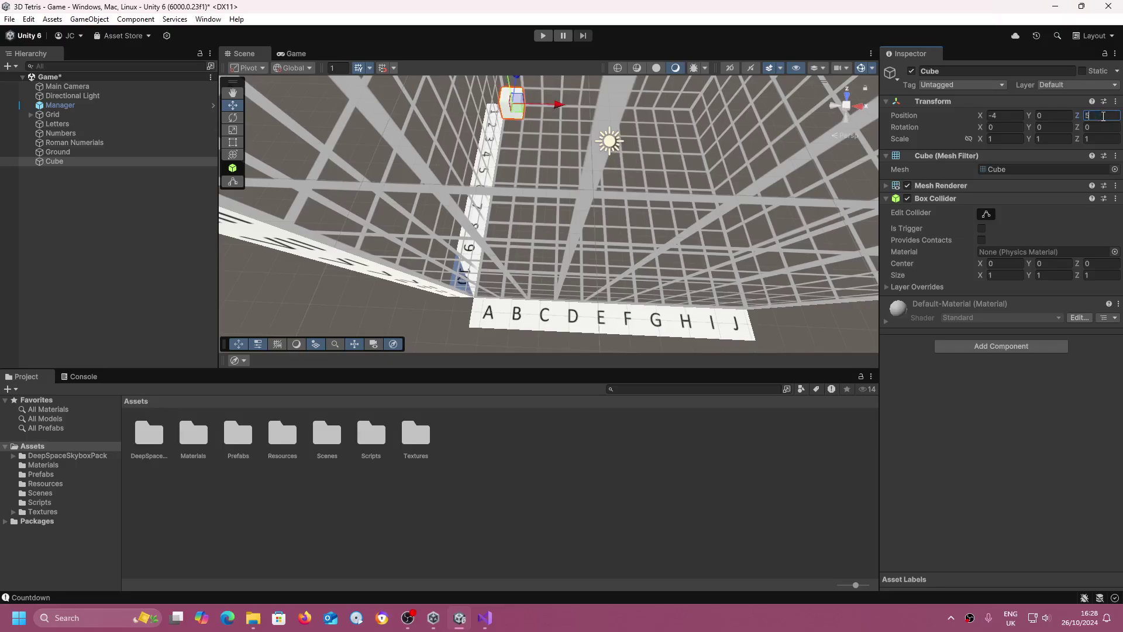
# Scale the cube to 0.5 on the X, Y and Z axes
pyautogui.moveTo(711, 184); pyautogui.dragTo(988, 134, button='right')
pyautogui.press('s')
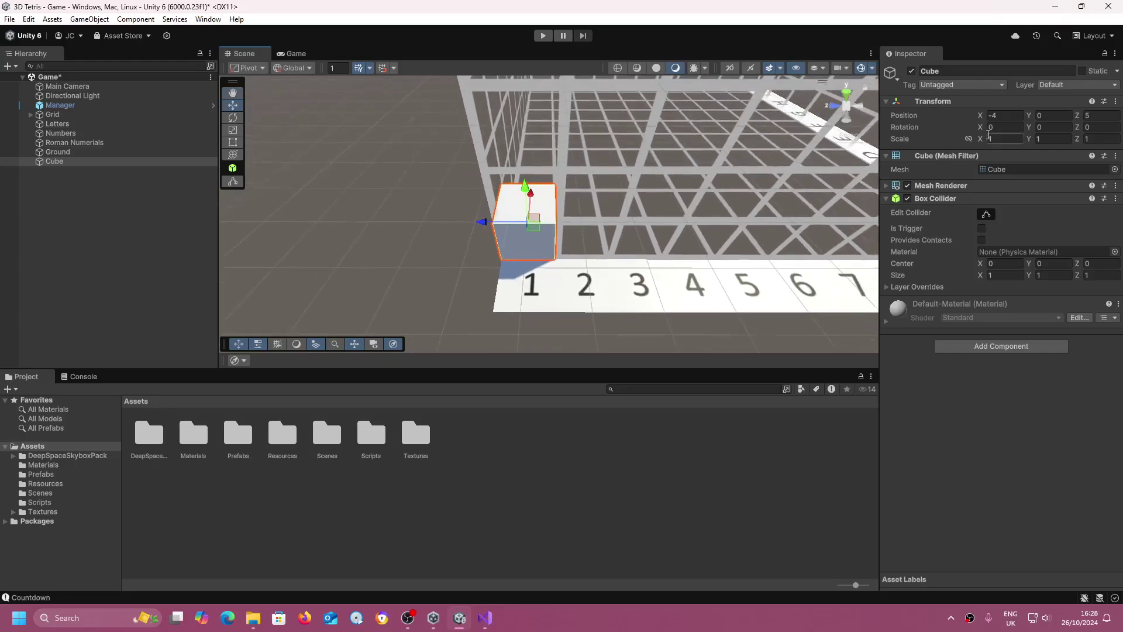
pyautogui.click(1007, 141)
pyautogui.write('0.5')
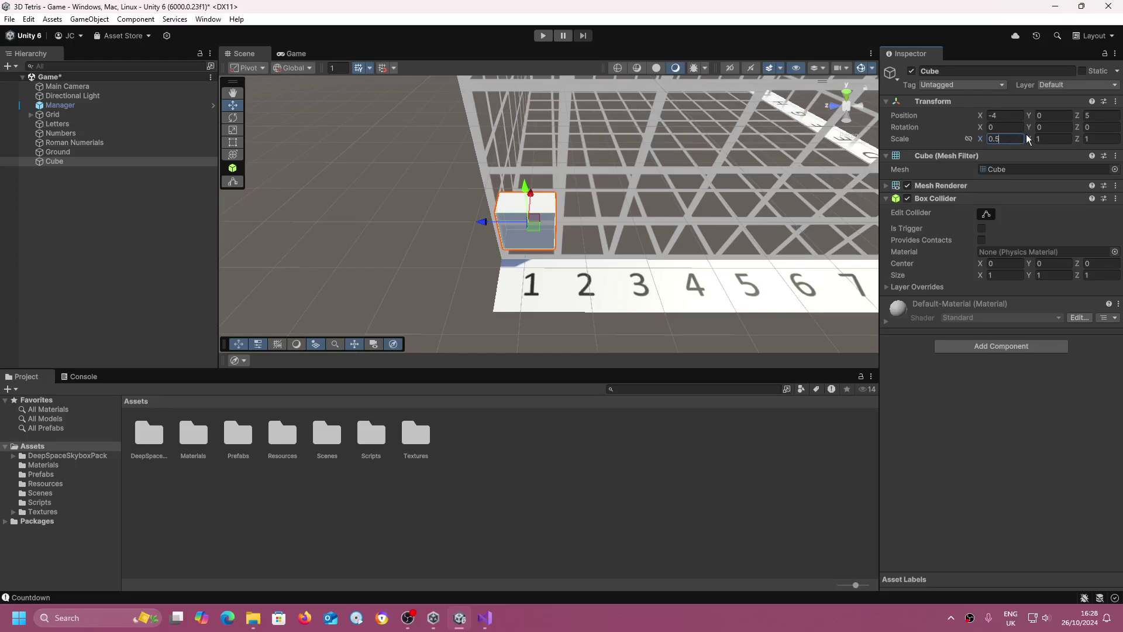
pyautogui.click(1047, 138)
pyautogui.write('0.5')
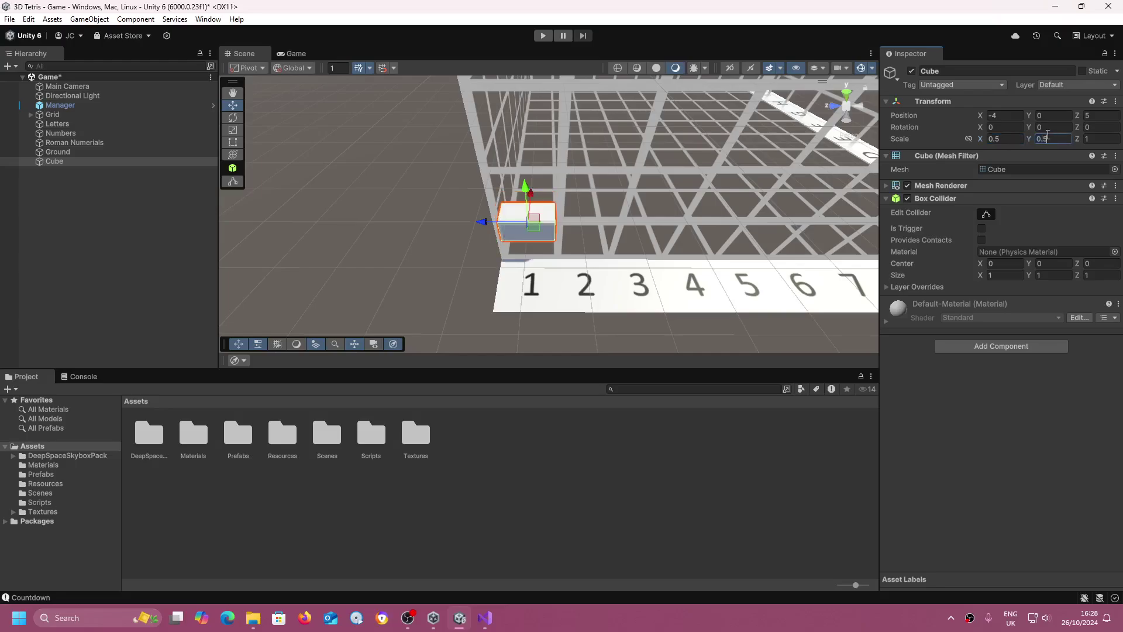
pyautogui.click(1092, 139)
pyautogui.write('0.5')
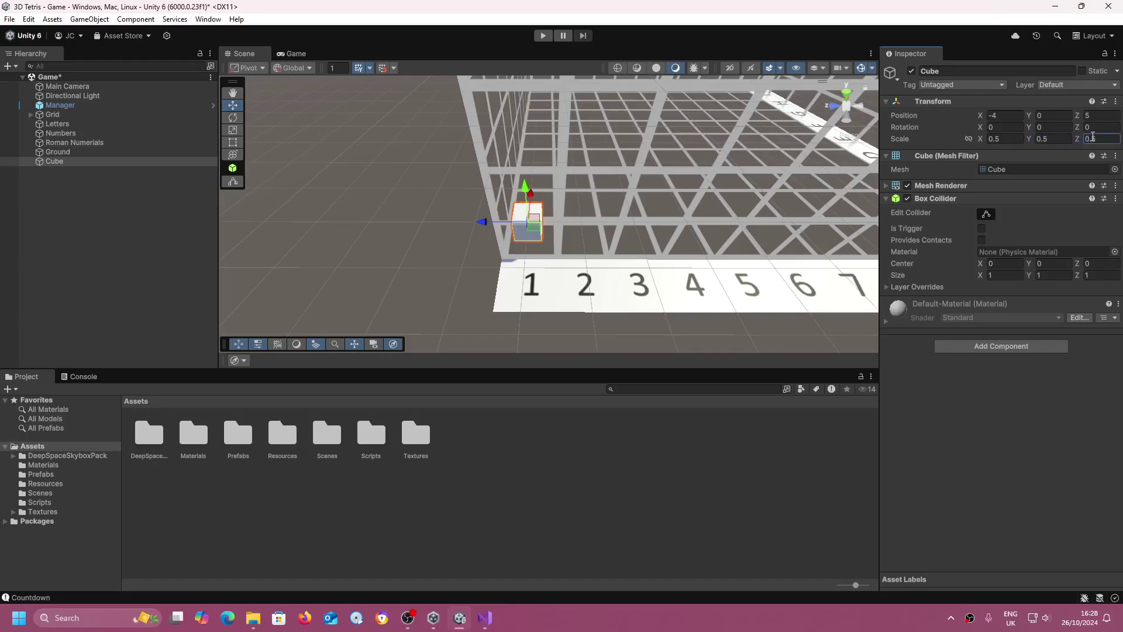
# Make the cube's Box Collider a trigger
pyautogui.moveTo(585, 166); pyautogui.dragTo(777, 214, button='right')
pyautogui.press('w')
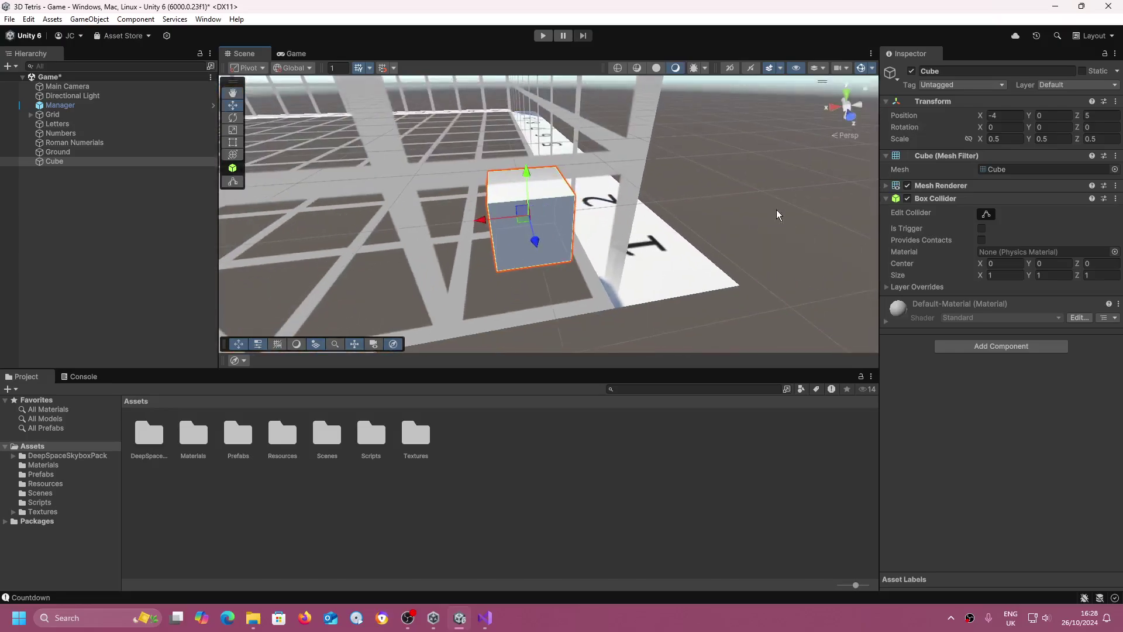
pyautogui.keyDown('alt'); pyautogui.moveTo(582, 255); pyautogui.dragTo(249, 217); pyautogui.keyUp('alt')
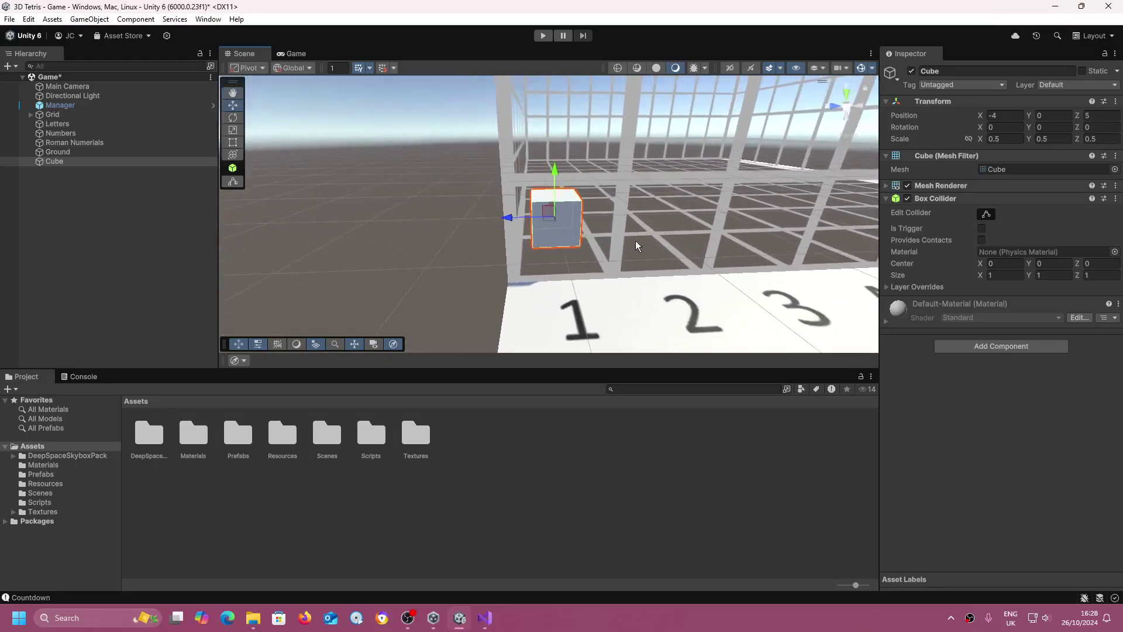
pyautogui.click(980, 228)
pyautogui.keyDown('alt'); pyautogui.moveTo(686, 216); pyautogui.dragTo(443, 162); pyautogui.keyUp('alt')
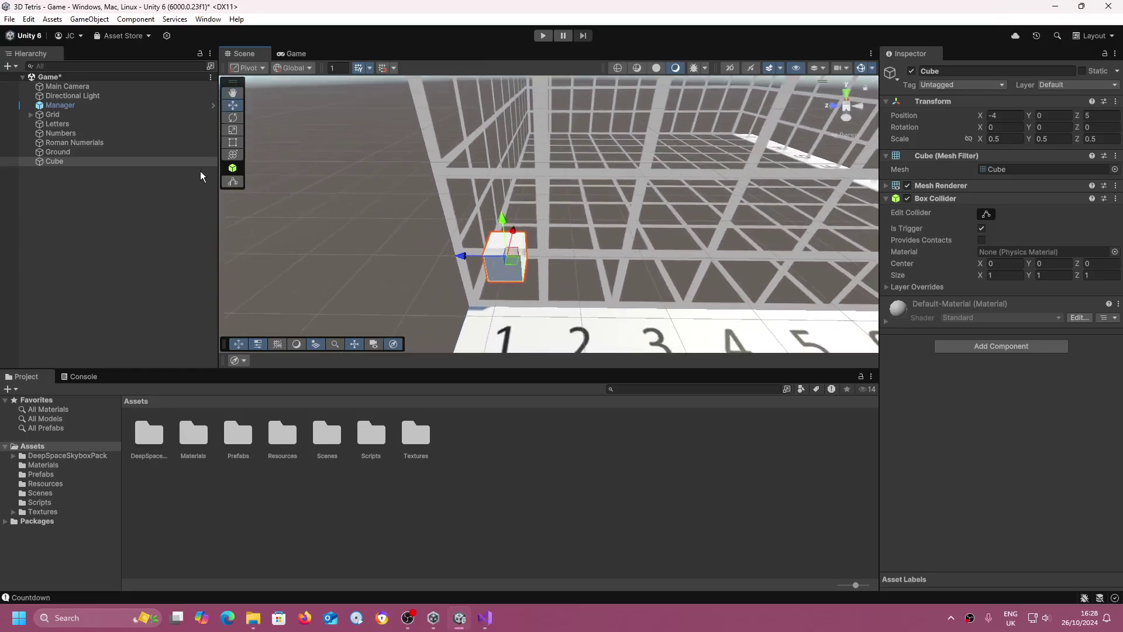
# Duplicate the cube and place the copy in the cell beside number 2, at Z position 4
pyautogui.rightClick(187, 163)
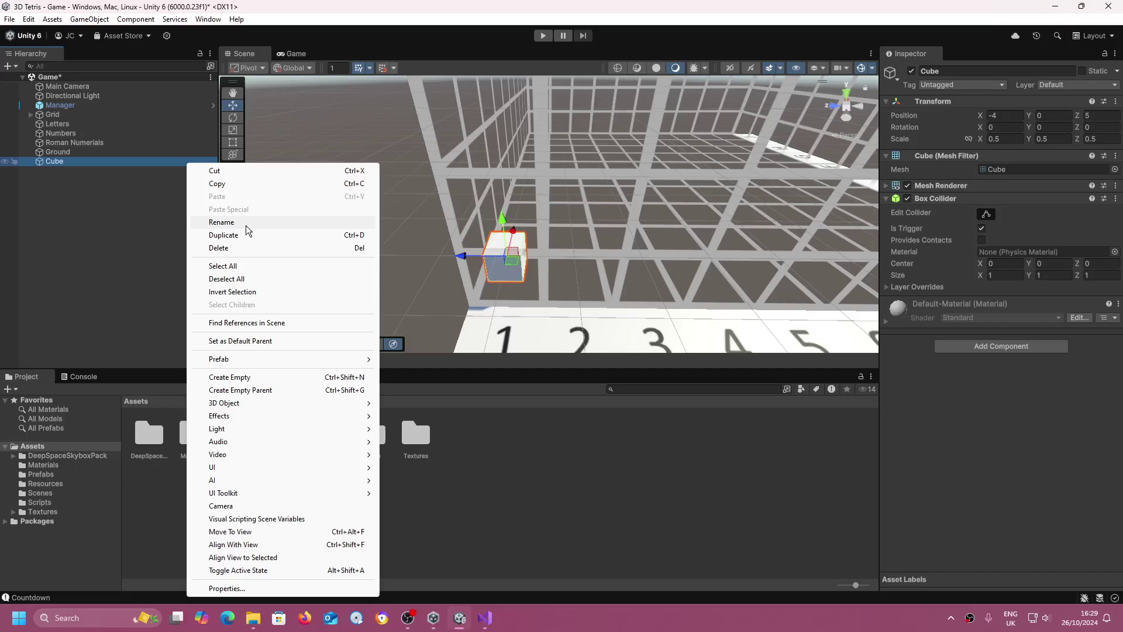
pyautogui.click(247, 234)
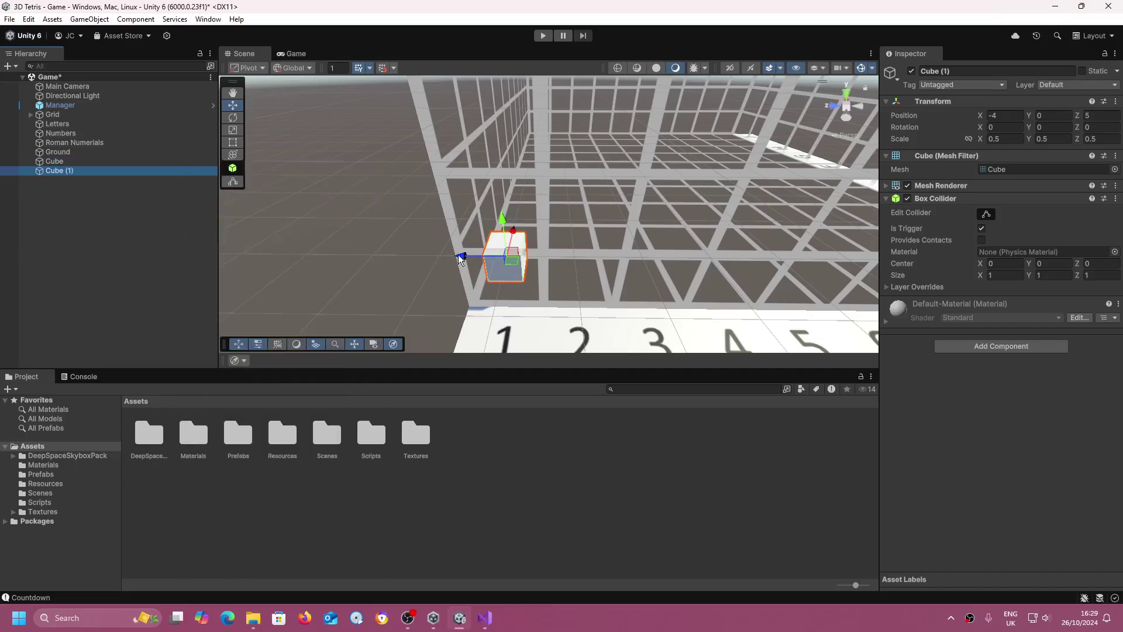
pyautogui.moveTo(458, 255); pyautogui.dragTo(525, 263)
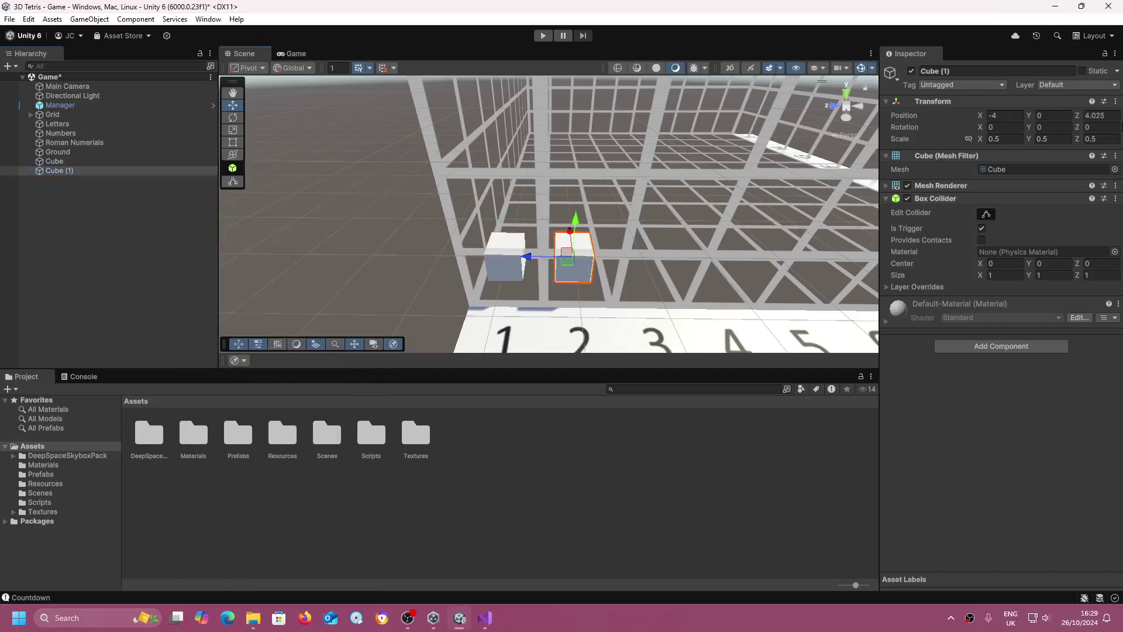
pyautogui.click(1115, 116)
pyautogui.write('4')
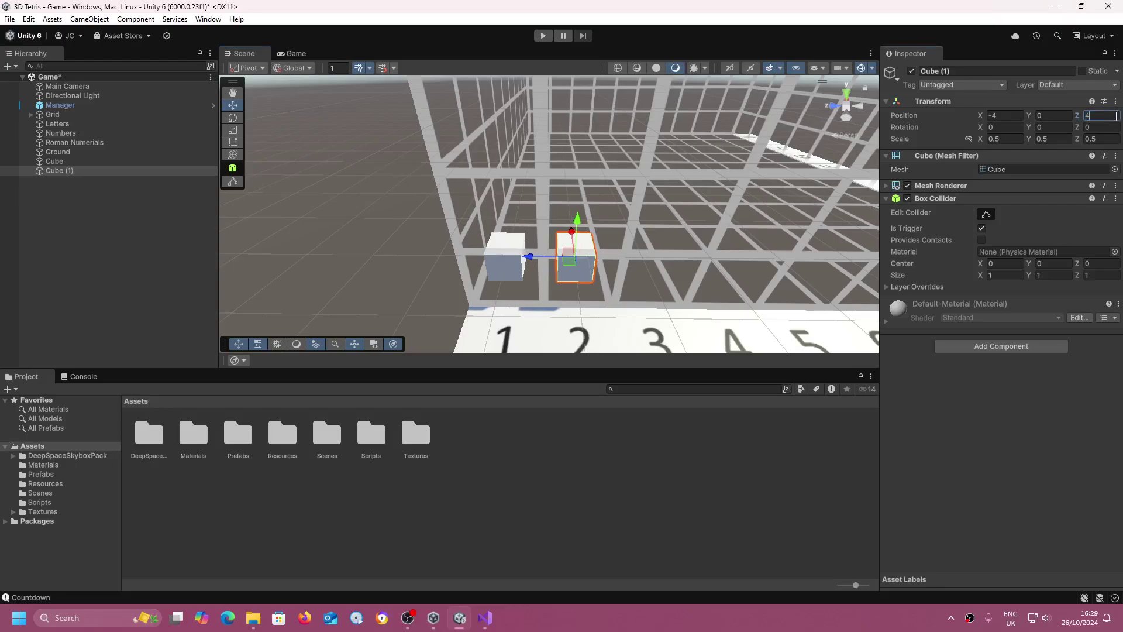
# Duplicate the second cube and set the copy's Z position to 3, beside number 3
pyautogui.rightClick(159, 171)
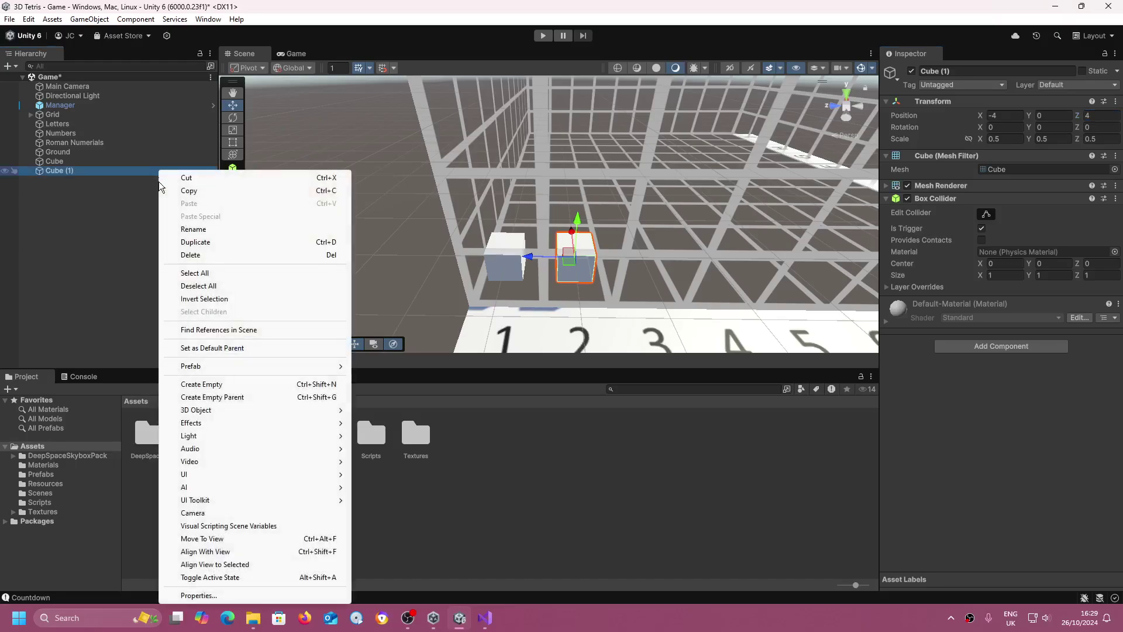
pyautogui.click(182, 243)
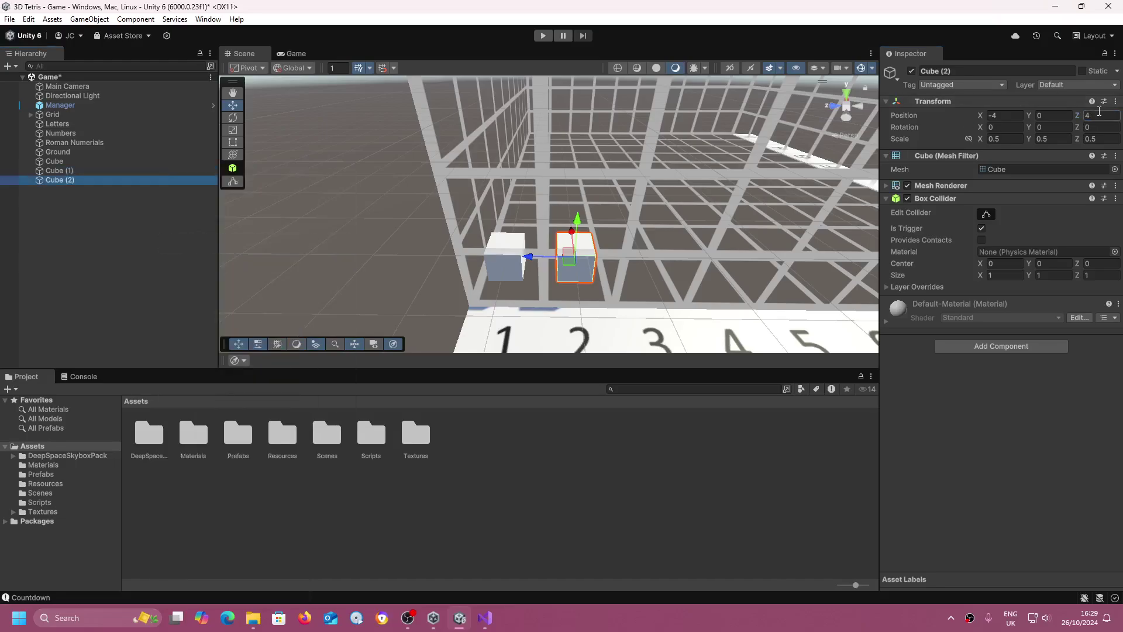
pyautogui.click(1098, 113)
pyautogui.write('3')
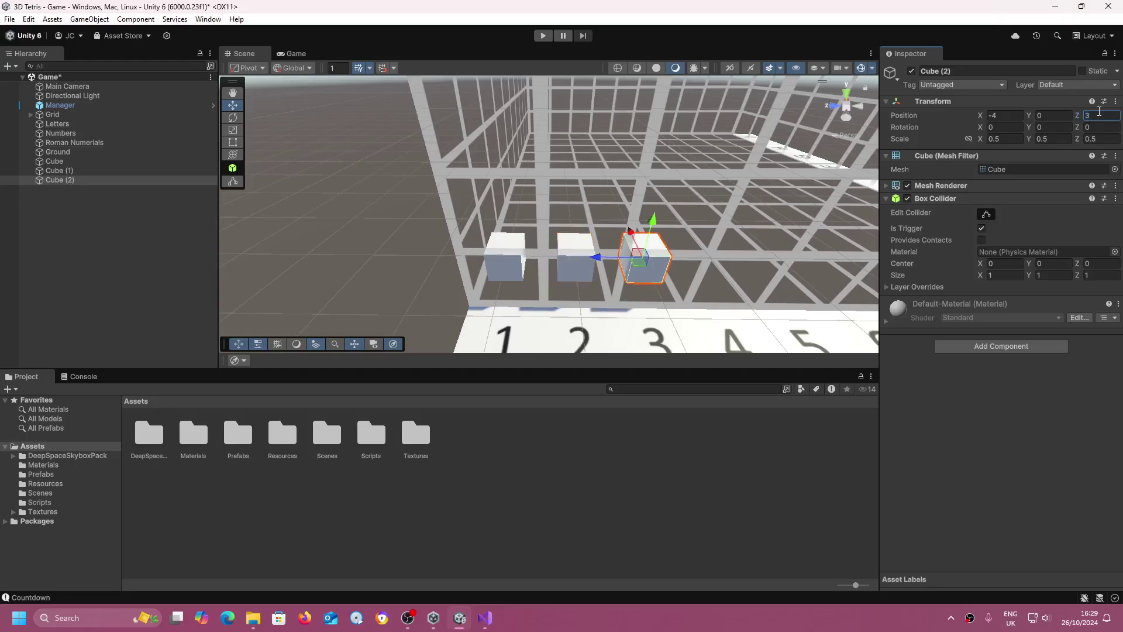
# Duplicate the third cube and set the copy's Z position to 2, beside number 4
pyautogui.rightClick(194, 177)
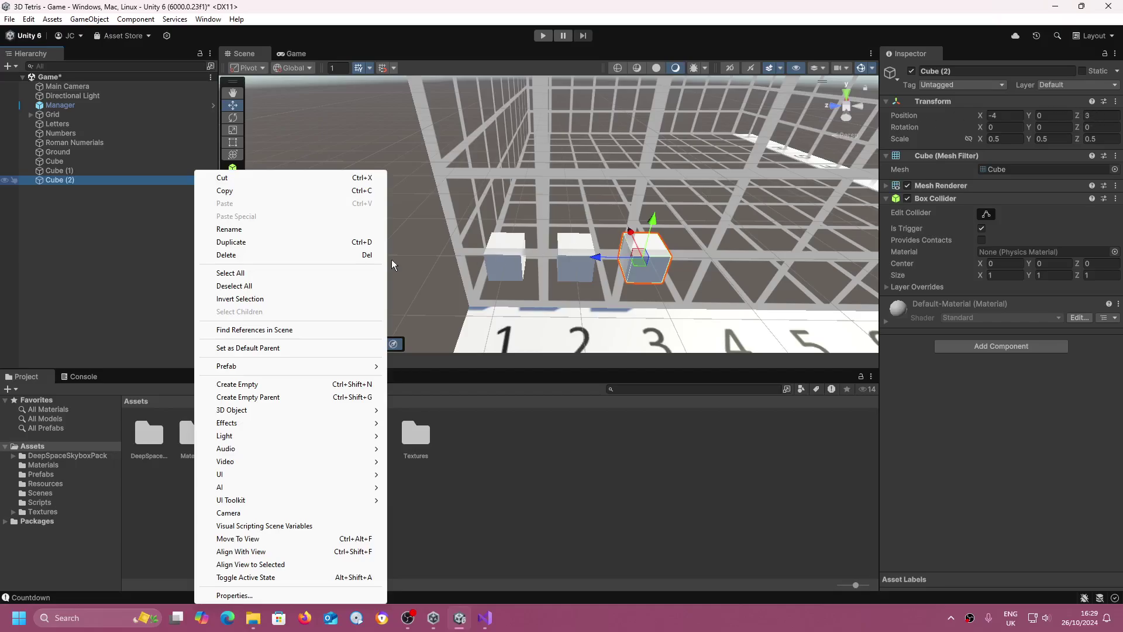
pyautogui.click(331, 243)
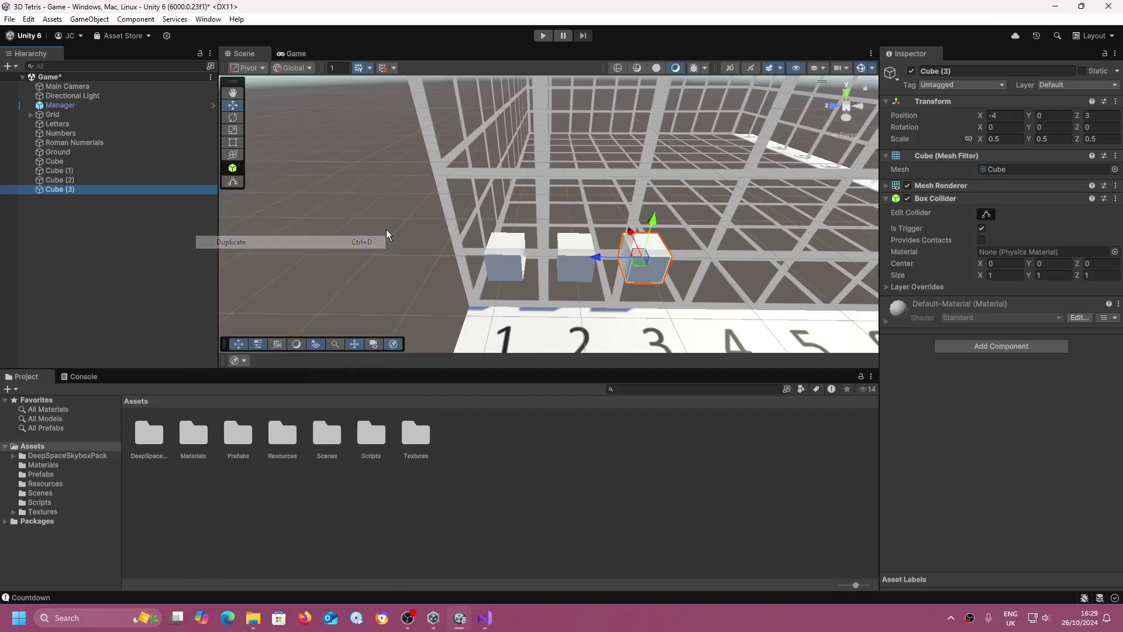
pyautogui.click(1103, 115)
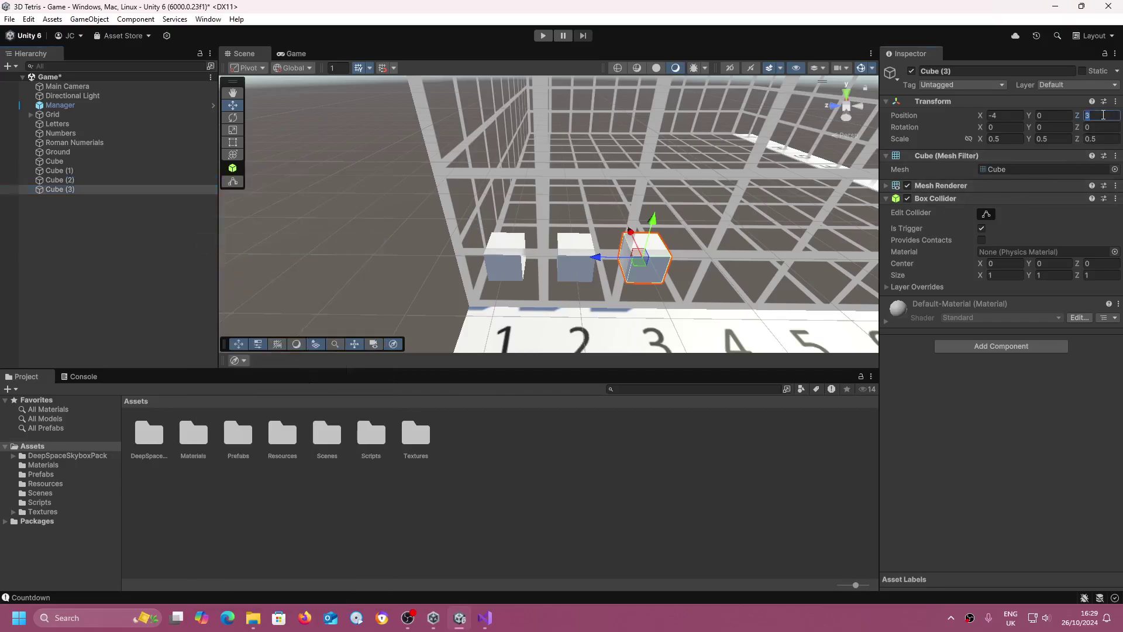
pyautogui.write('2')
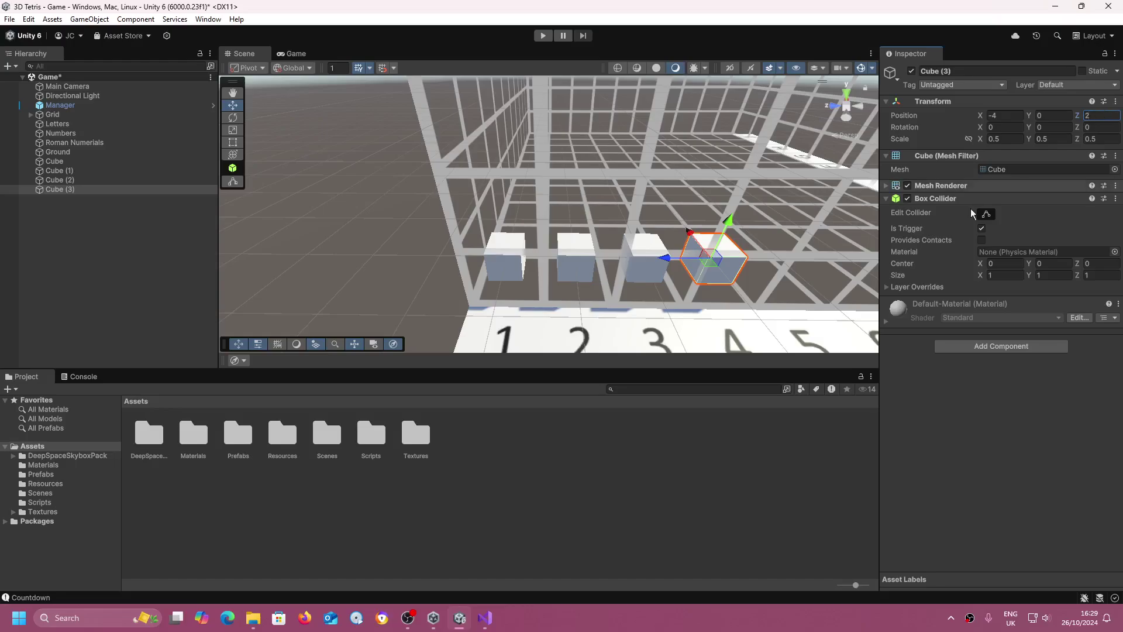
pyautogui.moveTo(787, 269); pyautogui.dragTo(772, 267, button='right')
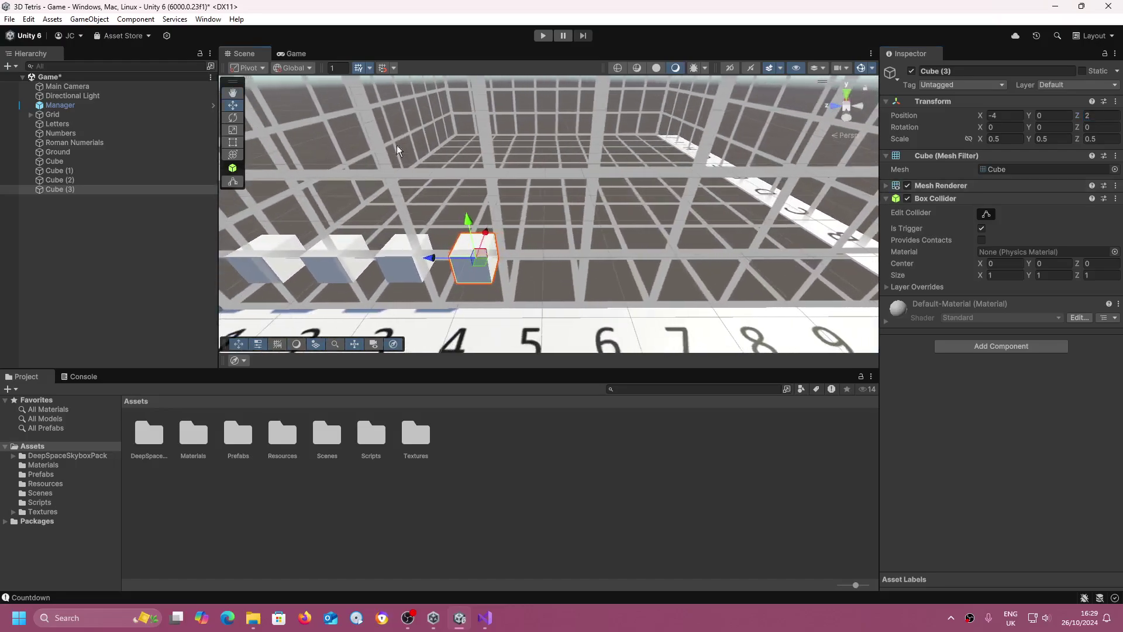
# Duplicate the fourth cube and set the copy's Z position to 1, beside number 5
pyautogui.rightClick(180, 190)
pyautogui.click(212, 240)
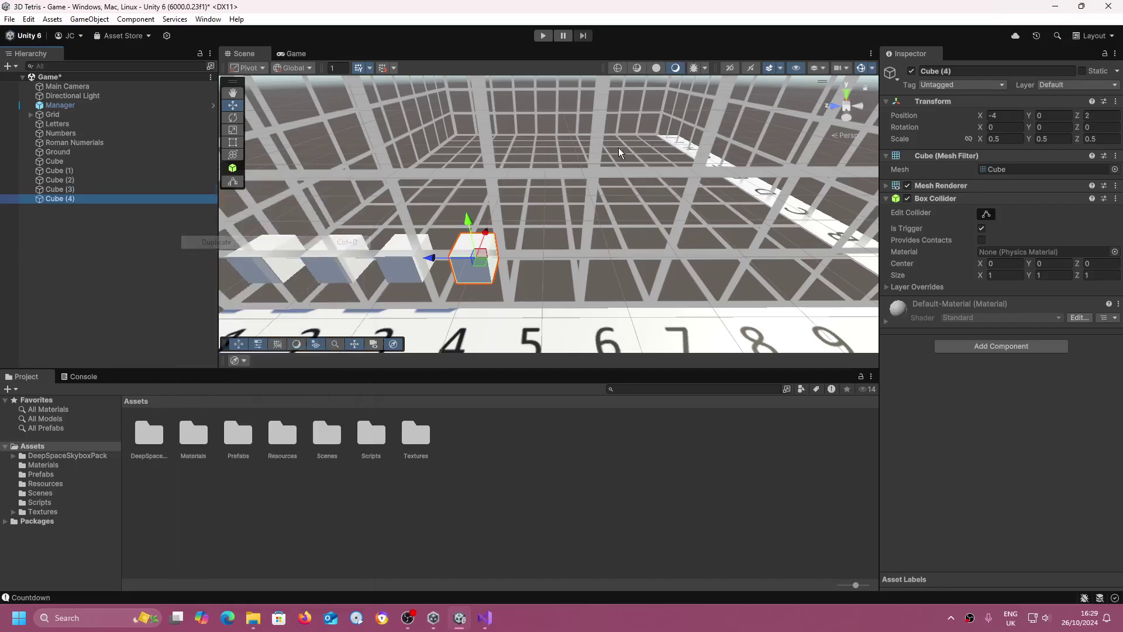
pyautogui.click(1109, 116)
pyautogui.write('1')
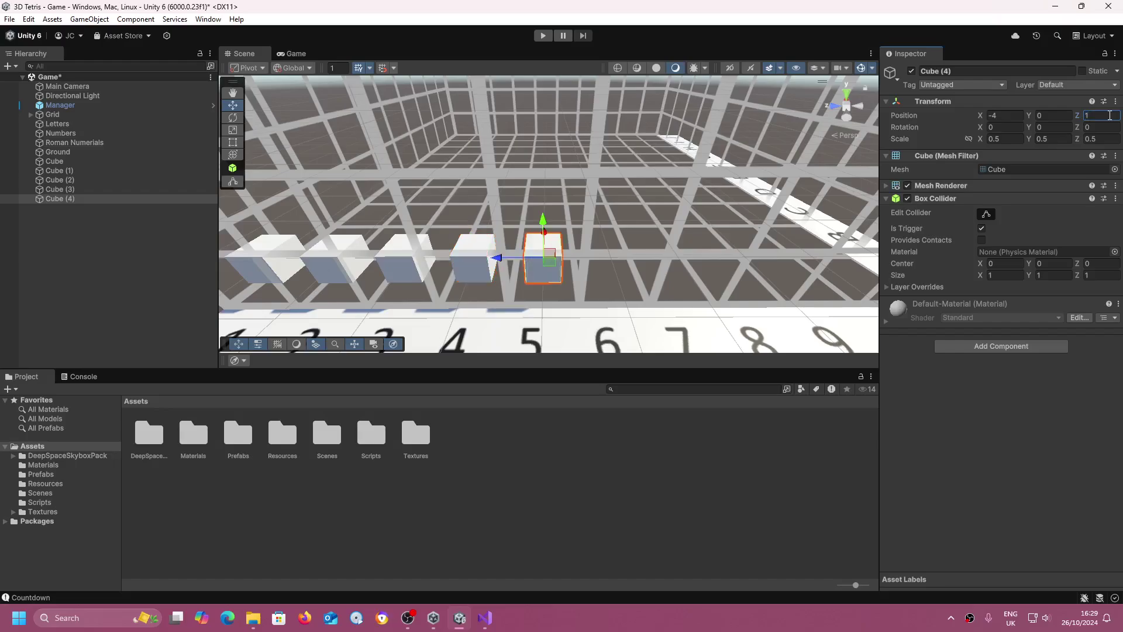
# Duplicate the fifth cube and set the copy's Z position to 0, beside number 6
pyautogui.moveTo(760, 216); pyautogui.dragTo(649, 217, button='middle')
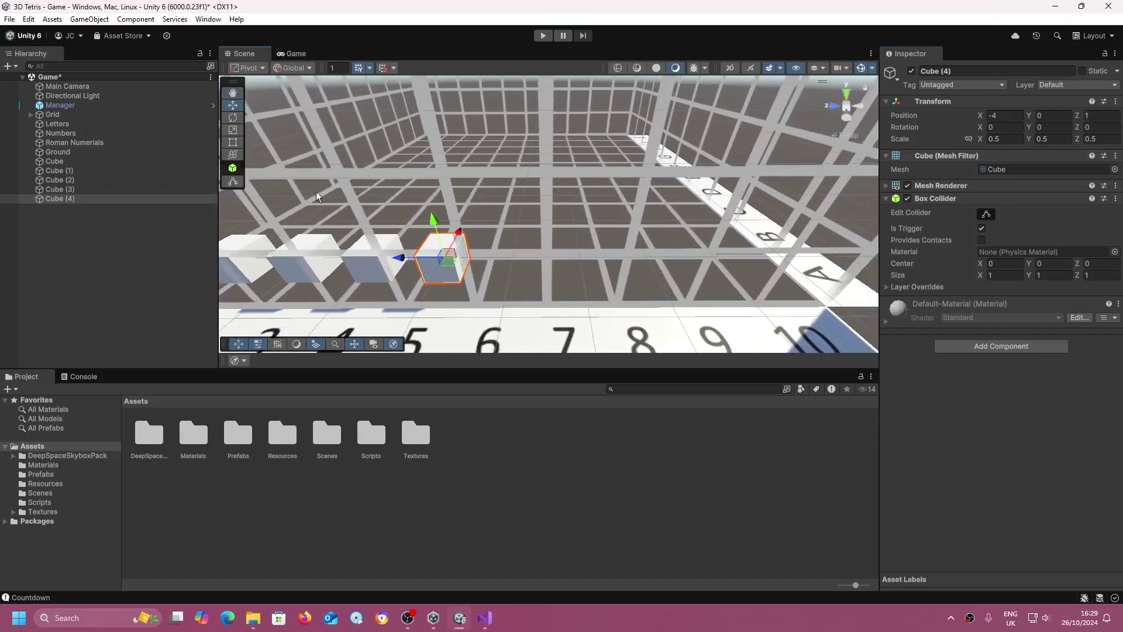
pyautogui.rightClick(146, 198)
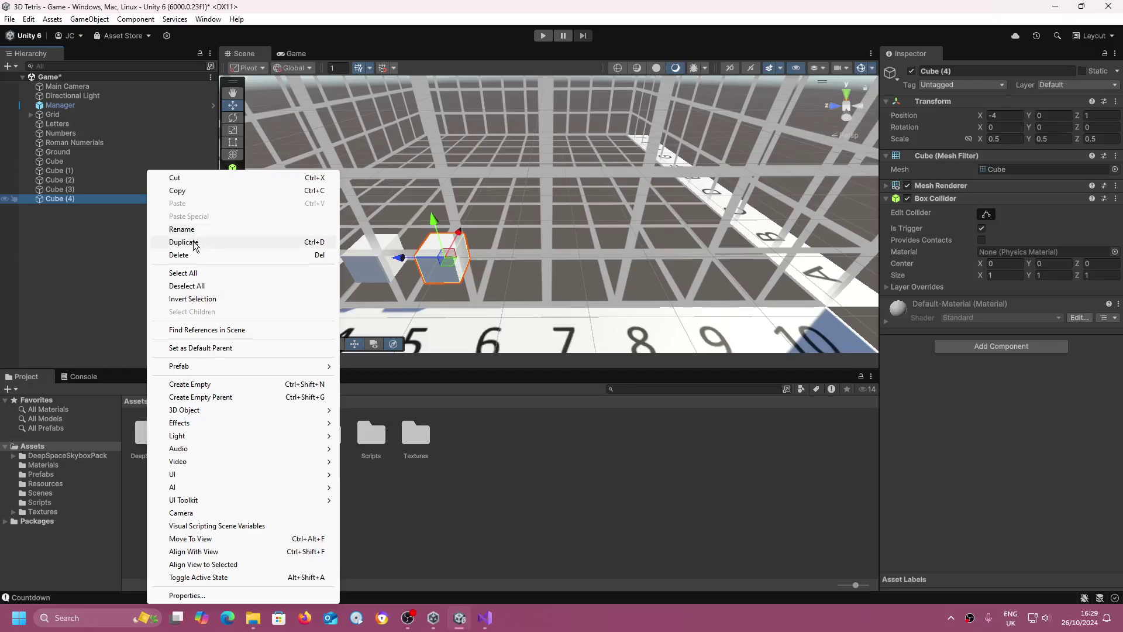
pyautogui.click(183, 241)
pyautogui.click(1107, 117)
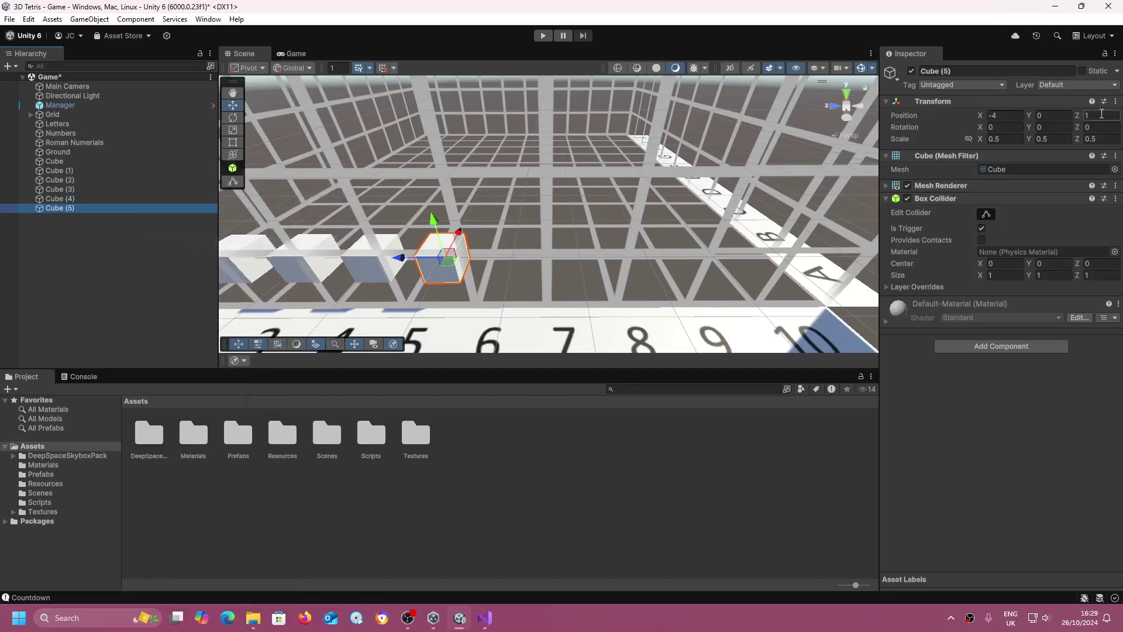
pyautogui.write('0')
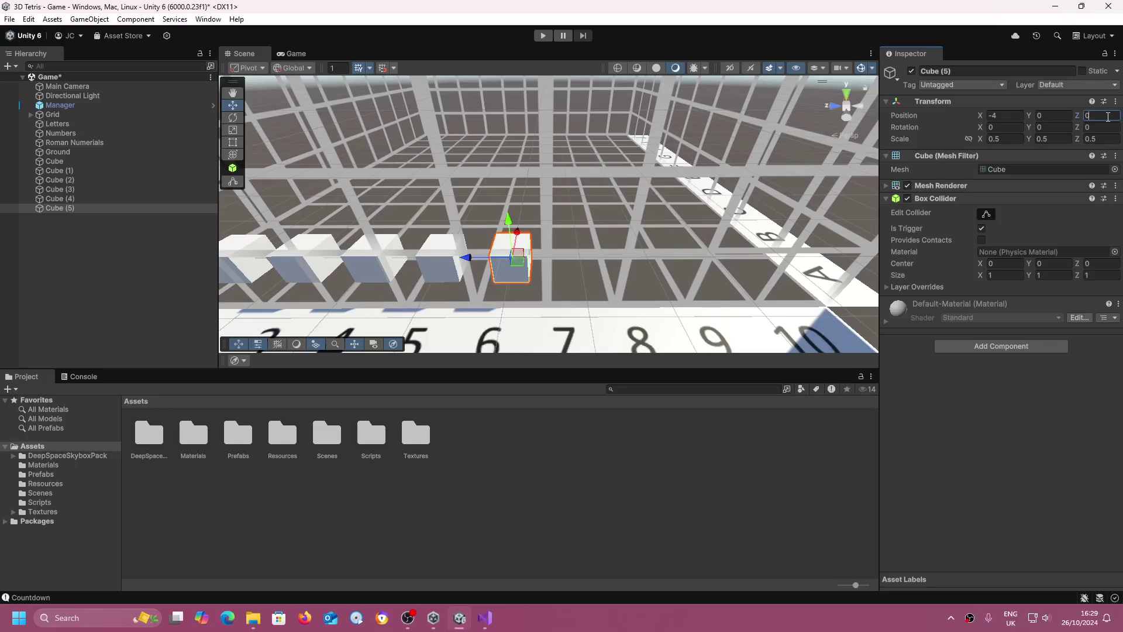
# Duplicate the sixth cube and set the copy's Z position to -1, beside number 7
pyautogui.rightClick(132, 204)
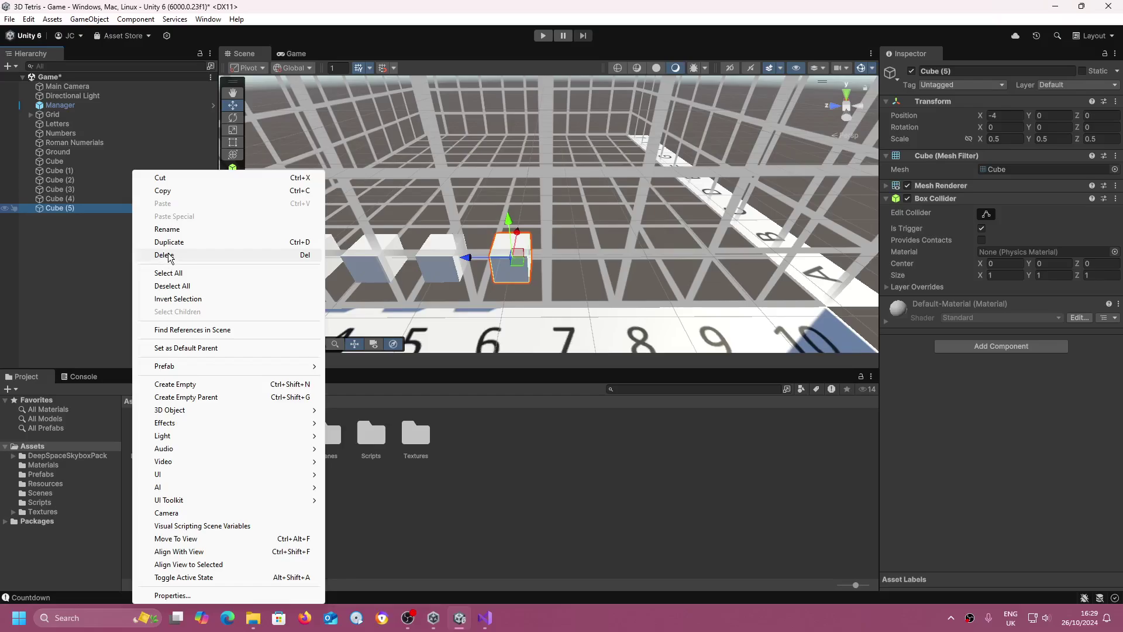
pyautogui.click(175, 243)
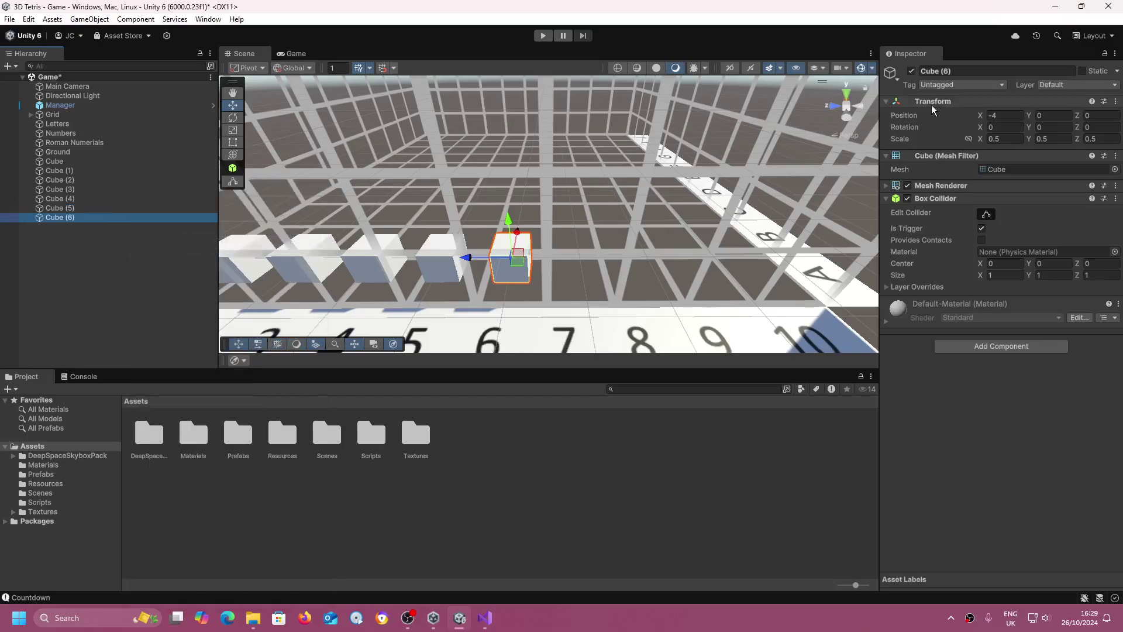
pyautogui.click(1105, 114)
pyautogui.write('-1')
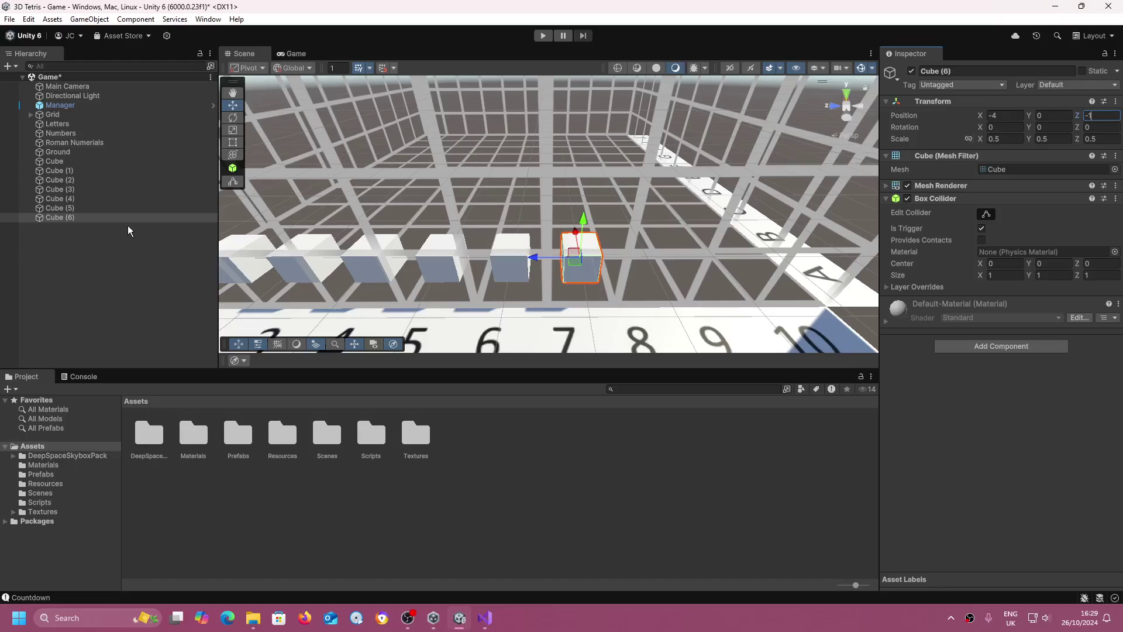
# Duplicate the seventh cube and set the copy's Z position to -2, beside number 8
pyautogui.rightClick(115, 218)
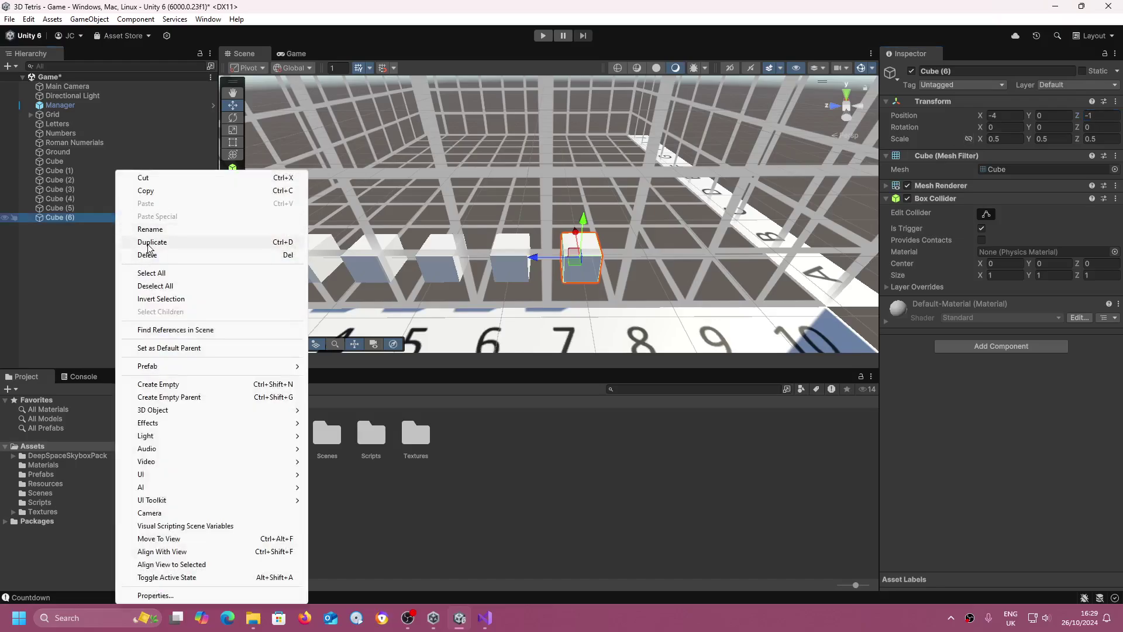
pyautogui.click(147, 243)
pyautogui.click(1096, 114)
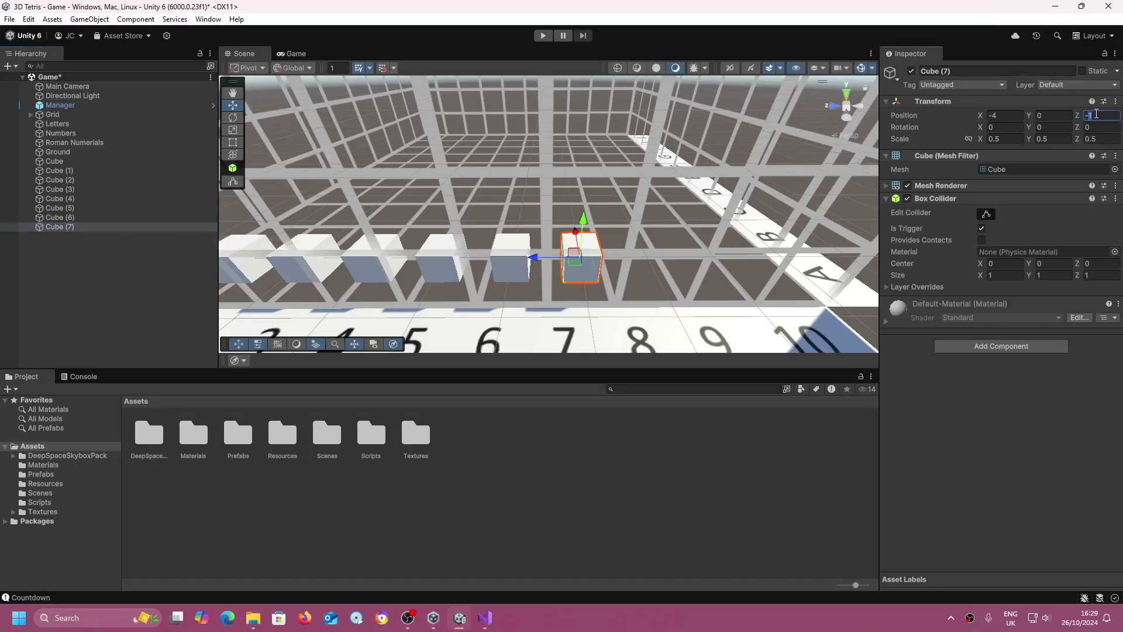
pyautogui.write('-2')
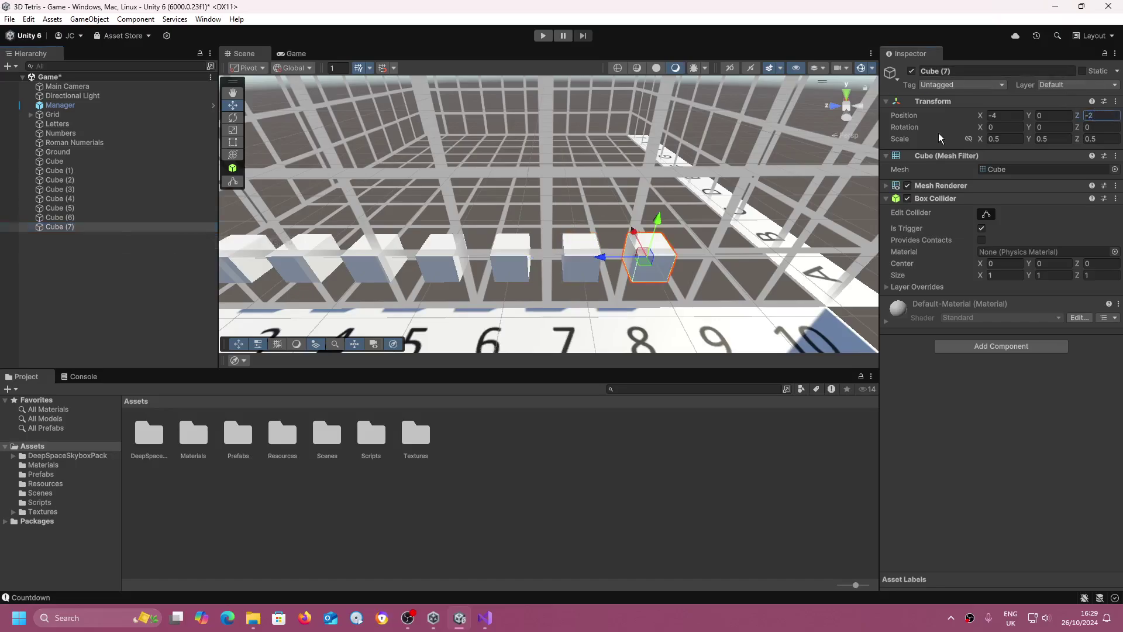
# Duplicate the eighth cube and set the copy's Z position to -3, beside number 9
pyautogui.moveTo(526, 193); pyautogui.dragTo(369, 188, button='middle')
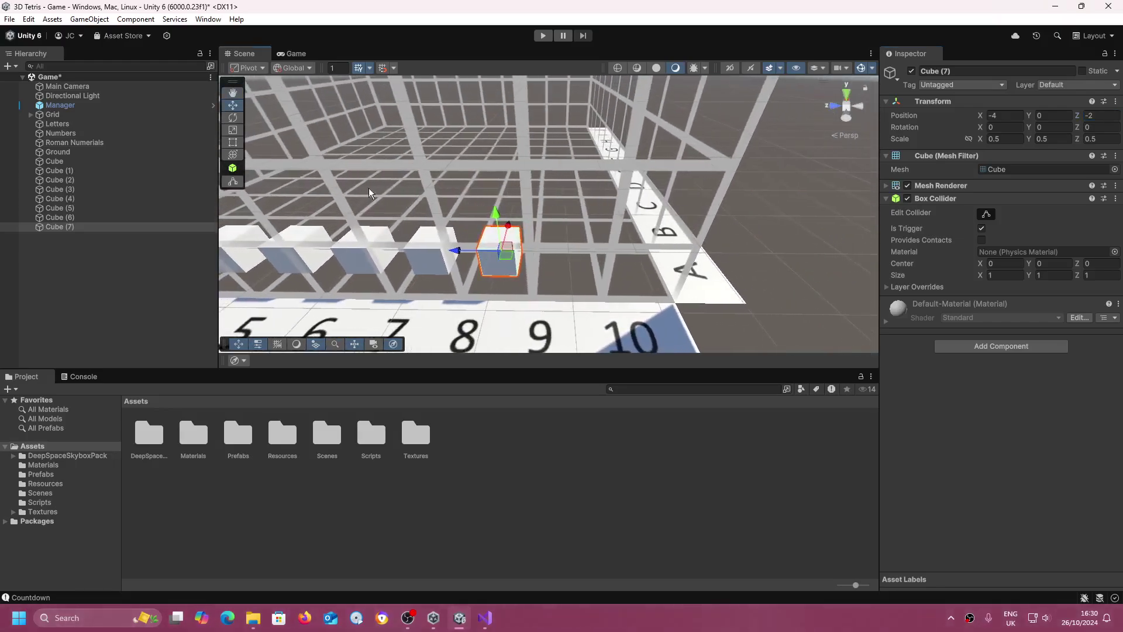
pyautogui.rightClick(82, 225)
pyautogui.click(129, 241)
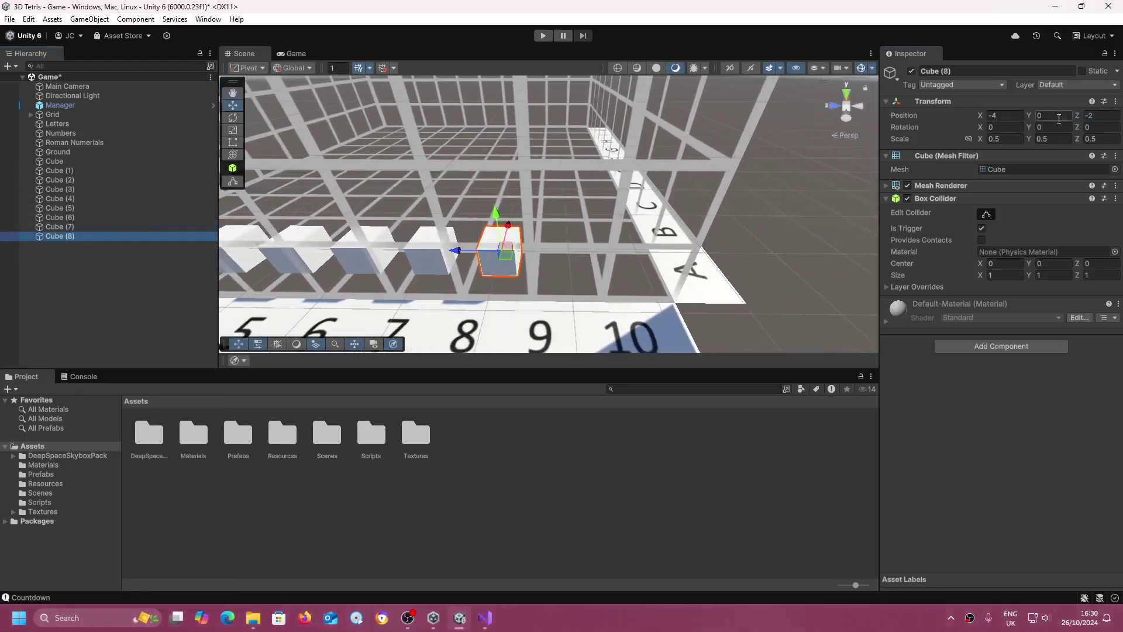
pyautogui.click(1101, 115)
pyautogui.write('-3')
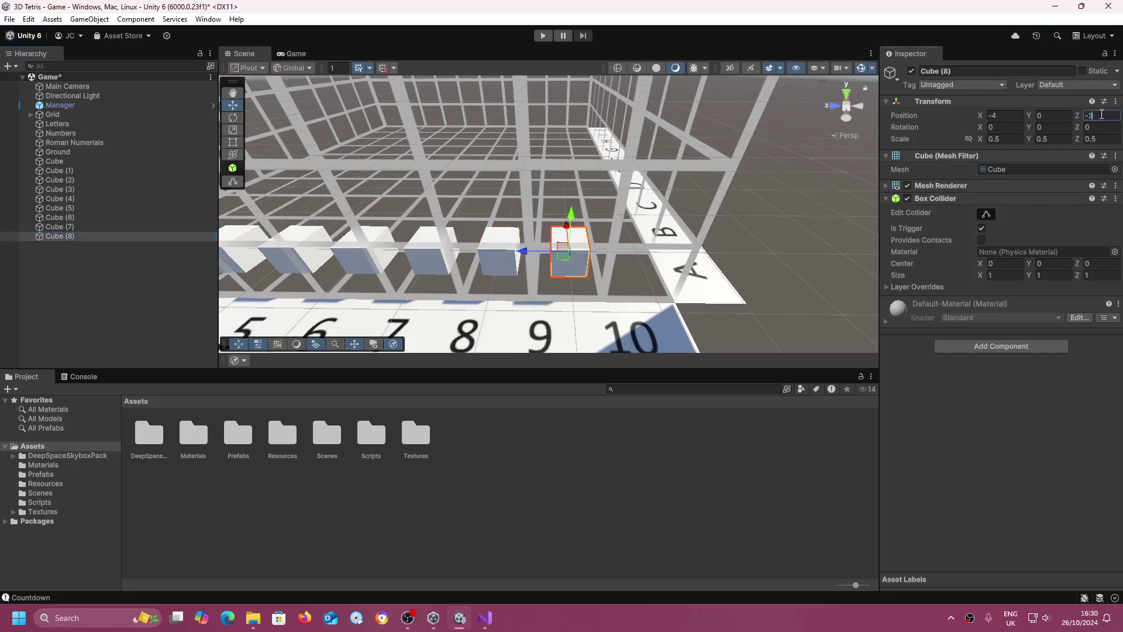
# Duplicate the ninth cube and set the copy's Z position to -4, beside number 10
pyautogui.rightClick(89, 237)
pyautogui.click(120, 242)
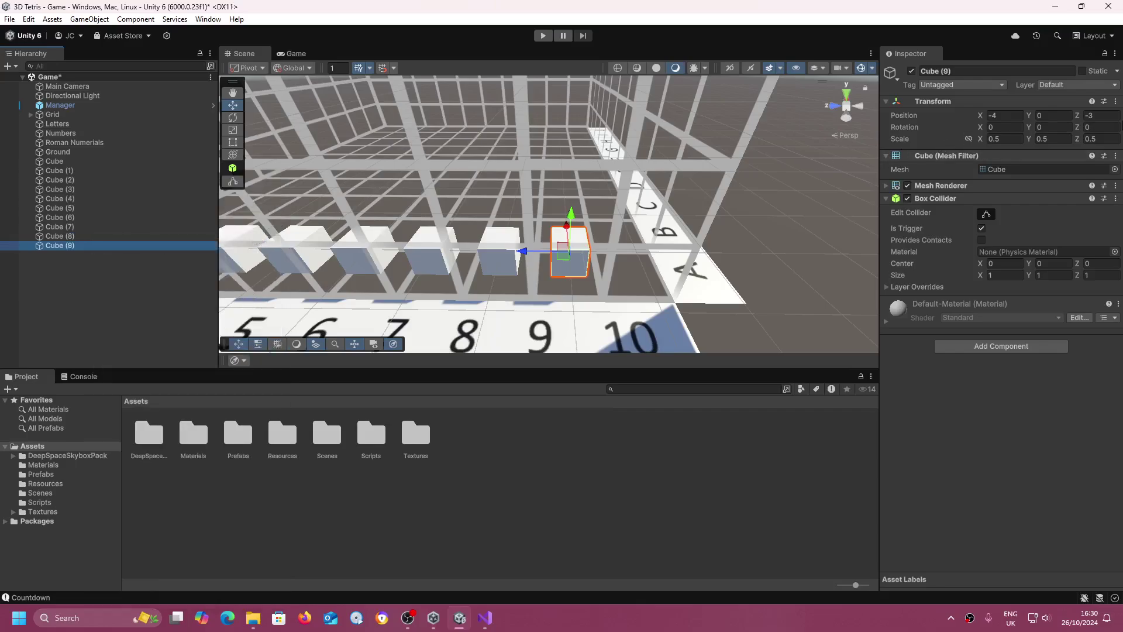
pyautogui.click(1114, 115)
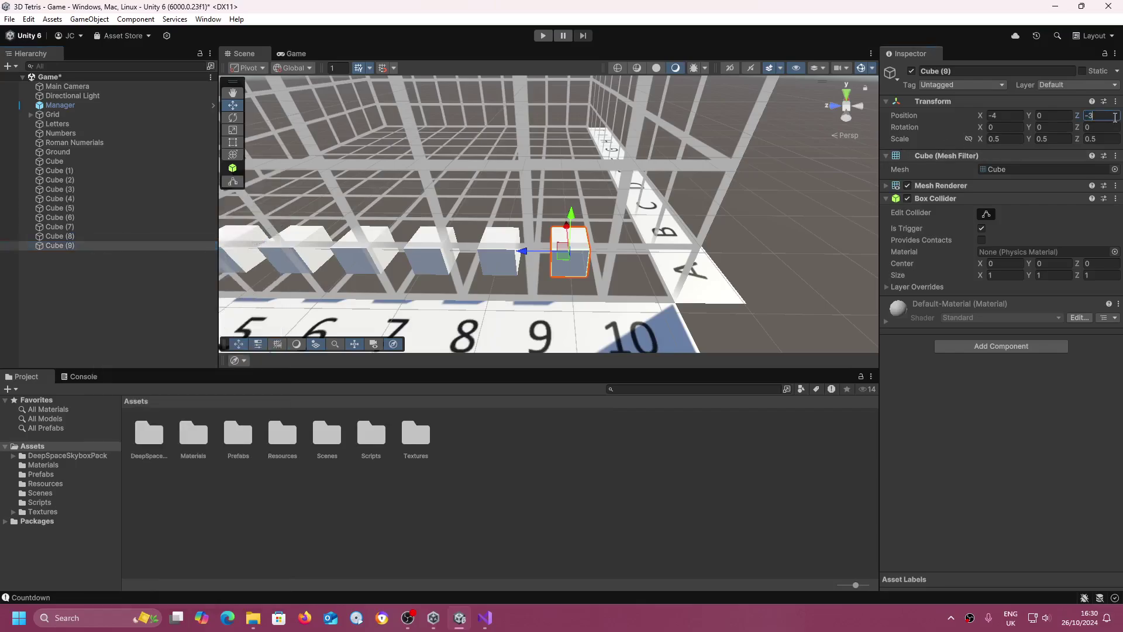
pyautogui.write('-4')
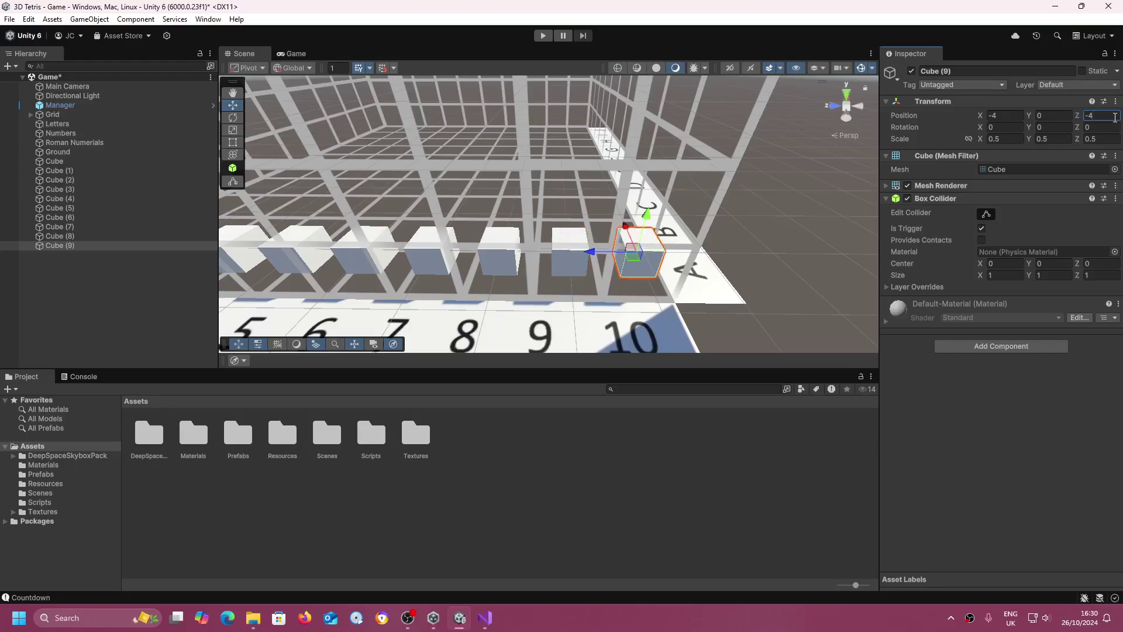
# Create an empty game object at the scene's root level and reset its transform
pyautogui.keyDown('alt'); pyautogui.moveTo(444, 176); pyautogui.dragTo(596, 97); pyautogui.keyUp('alt')
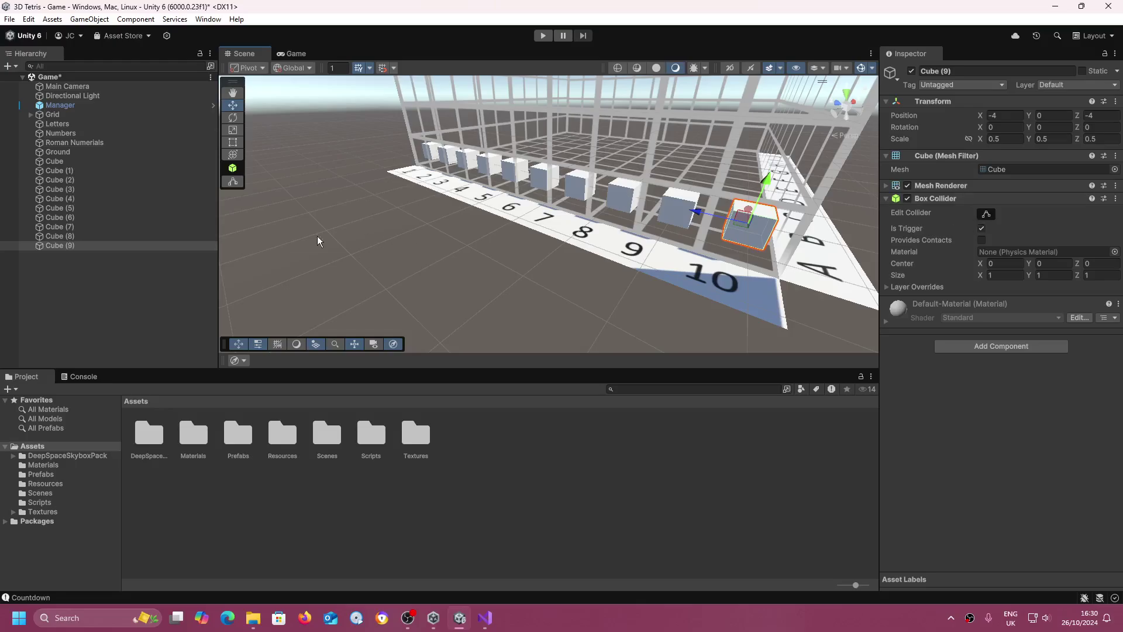
pyautogui.click(79, 281)
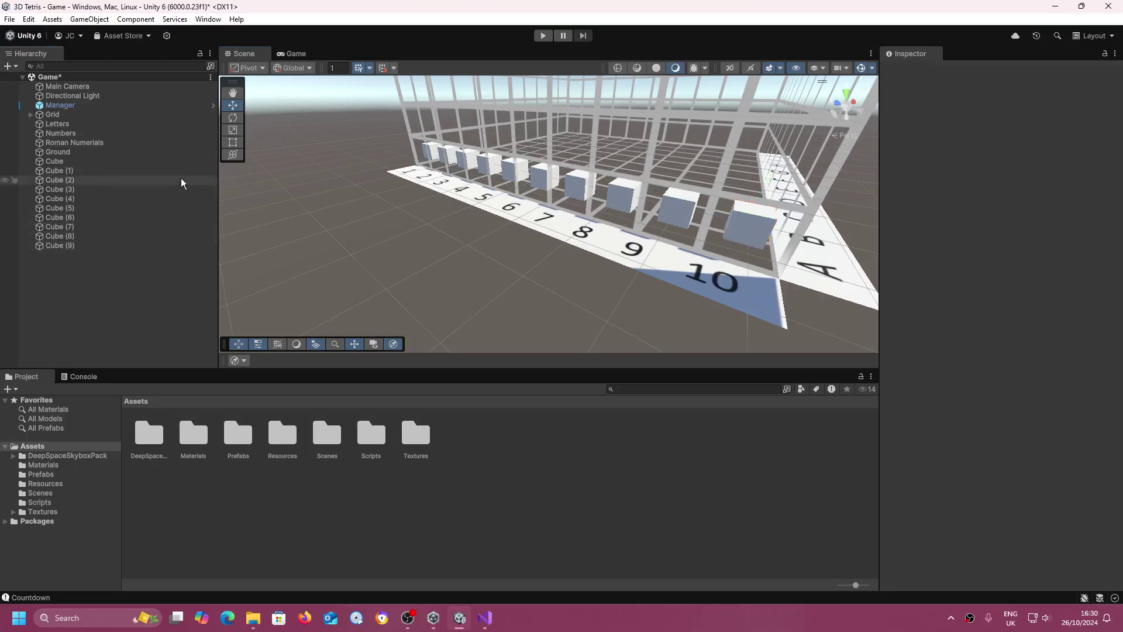
pyautogui.click(94, 19)
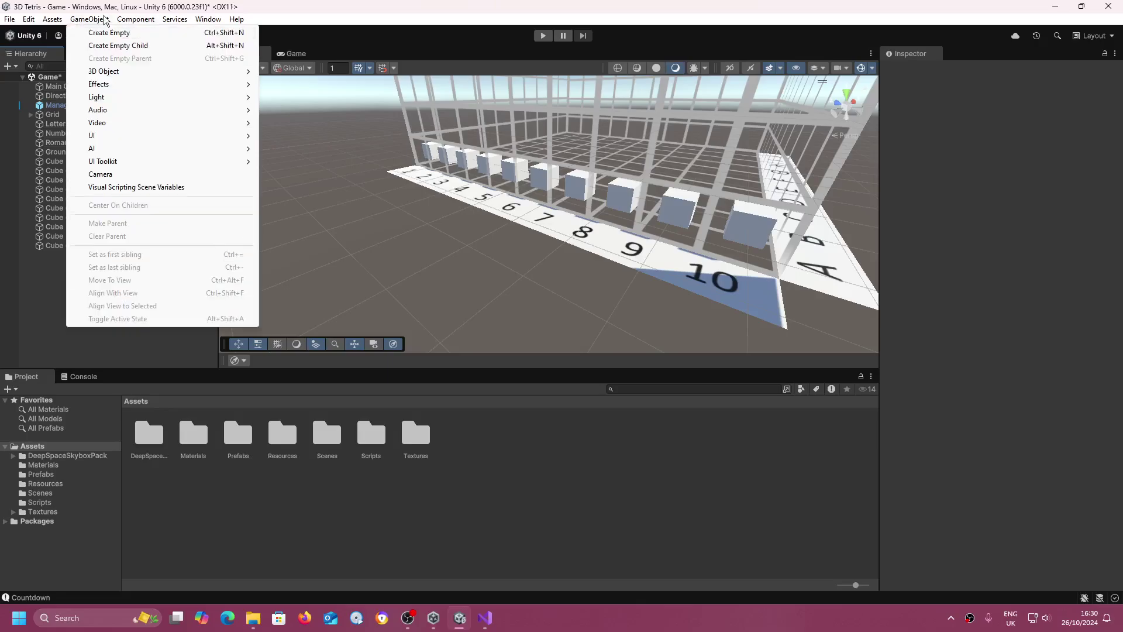
pyautogui.click(108, 33)
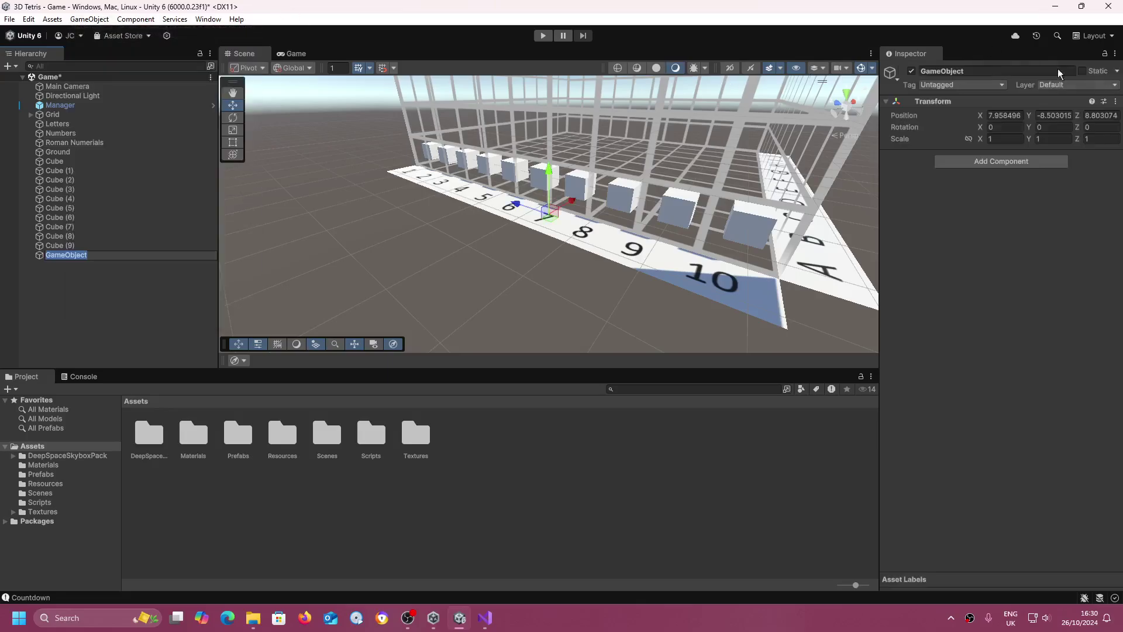
pyautogui.click(1113, 101)
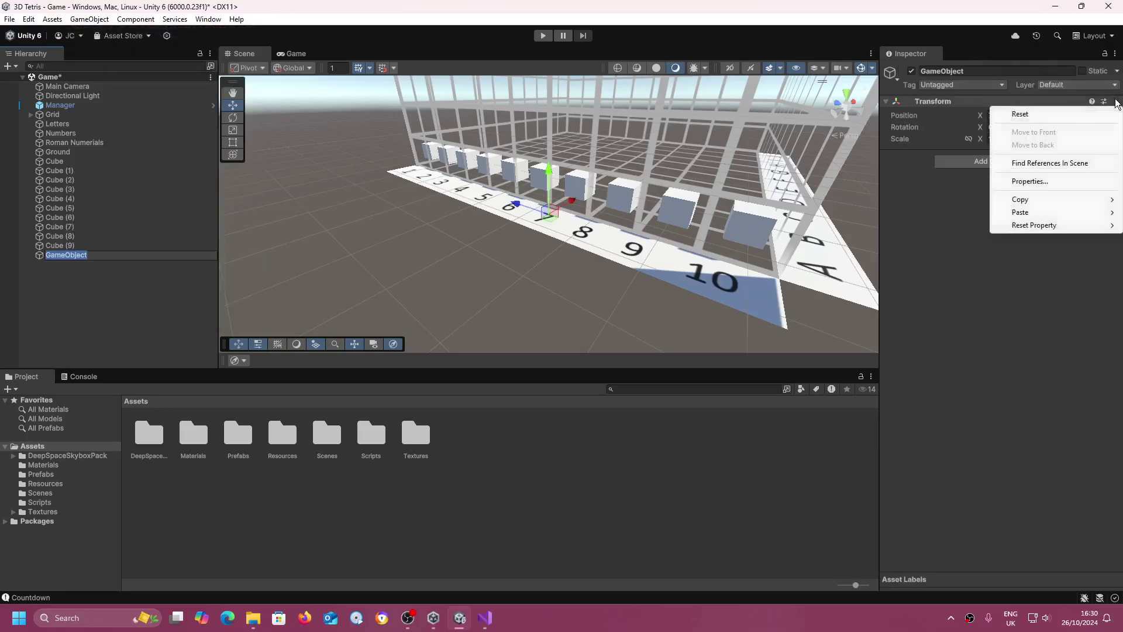
pyautogui.click(1040, 115)
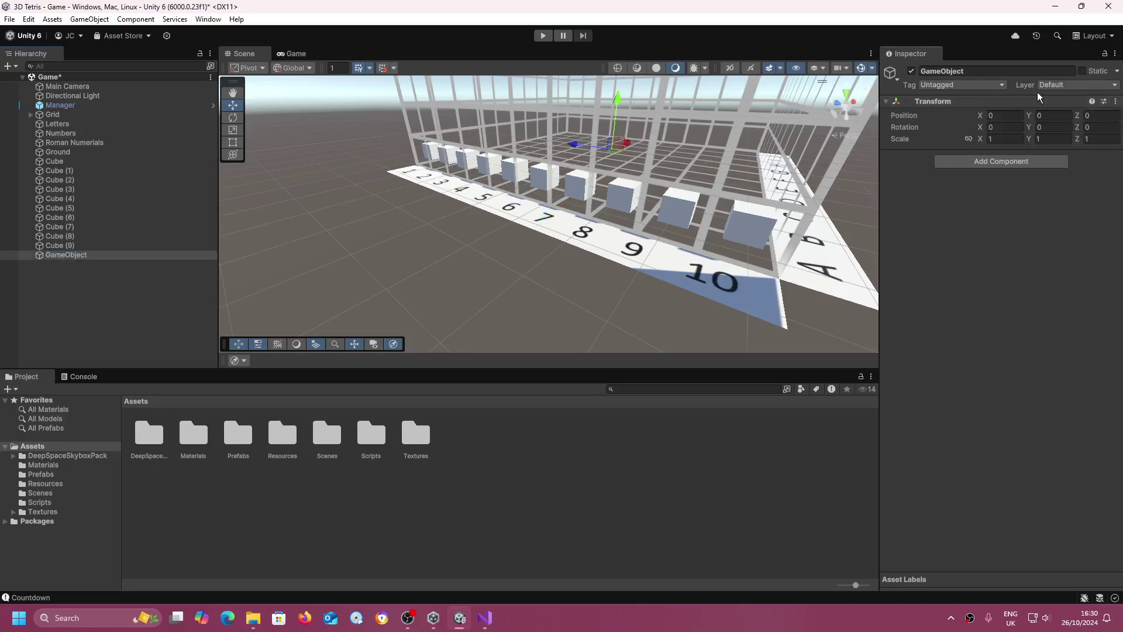
# Rename the new empty object as A_Row_on_I_level
pyautogui.click(997, 71)
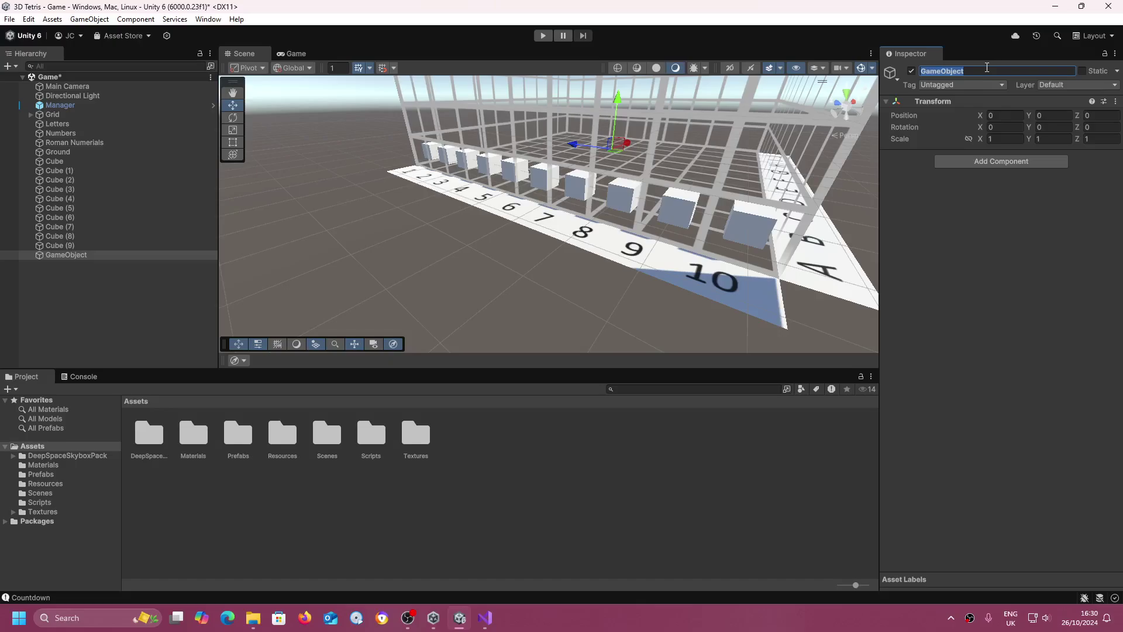
pyautogui.write('A')
pyautogui.write('_Row')
pyautogui.write('_')
pyautogui.write('I')
pyautogui.write('on_l')
pyautogui.write('_leve')
pyautogui.write('l')
pyautogui.press('Return')
# Make all ten cubes, Cube through Cube (9), children of A_Row_on_I_level and collapse the group
pyautogui.click(176, 163)
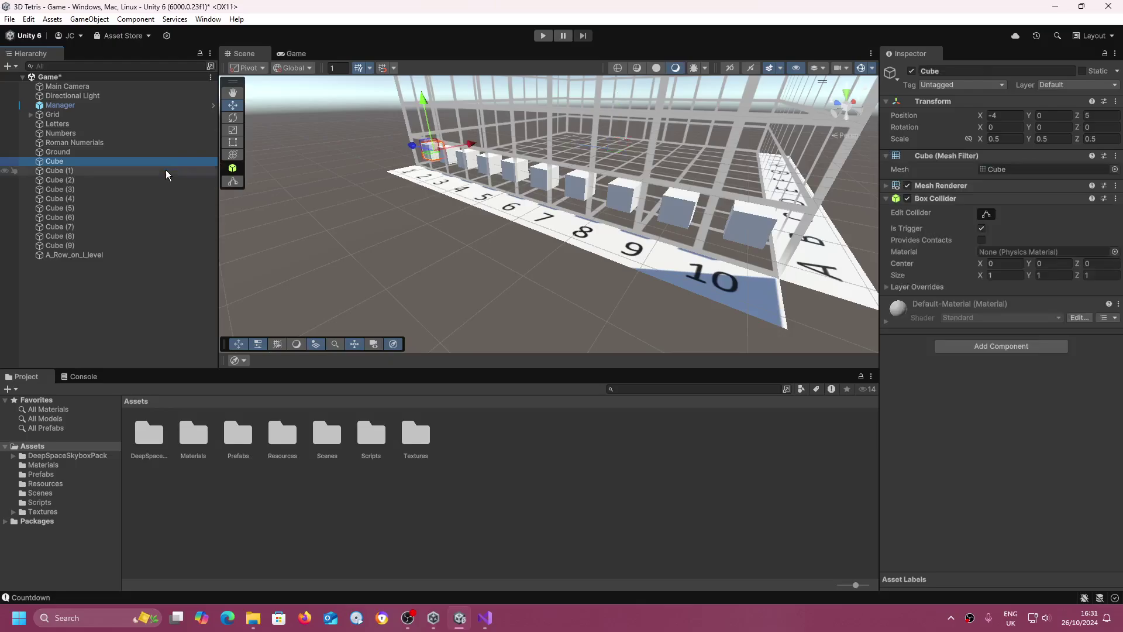
pyautogui.keyDown('shift'); pyautogui.click(127, 245); pyautogui.keyUp('shift')
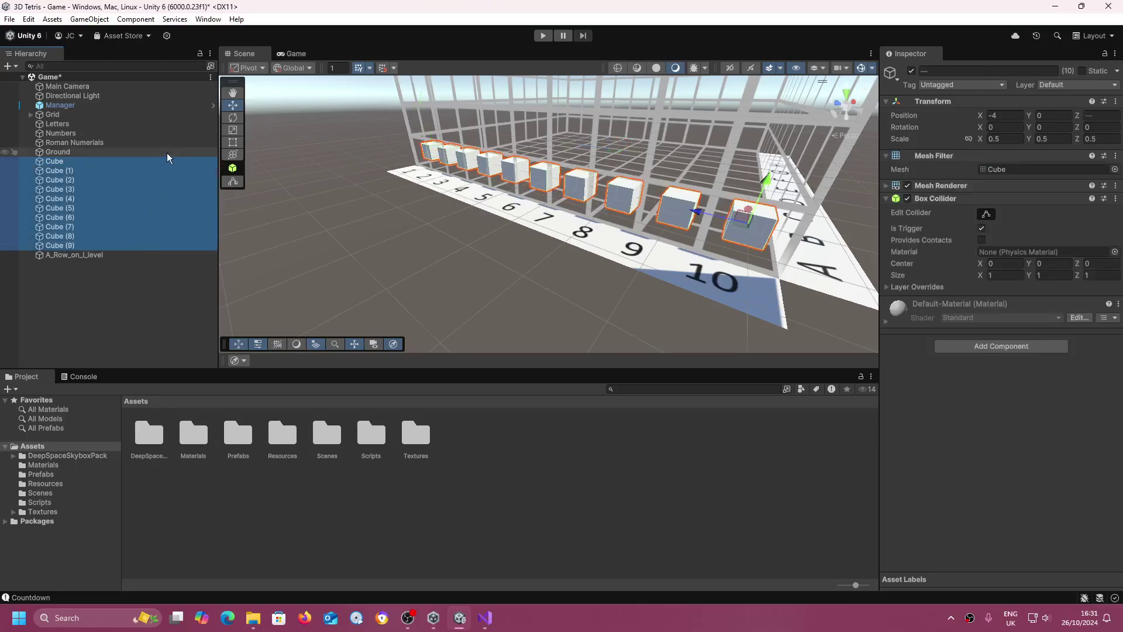
pyautogui.moveTo(142, 174); pyautogui.dragTo(130, 257)
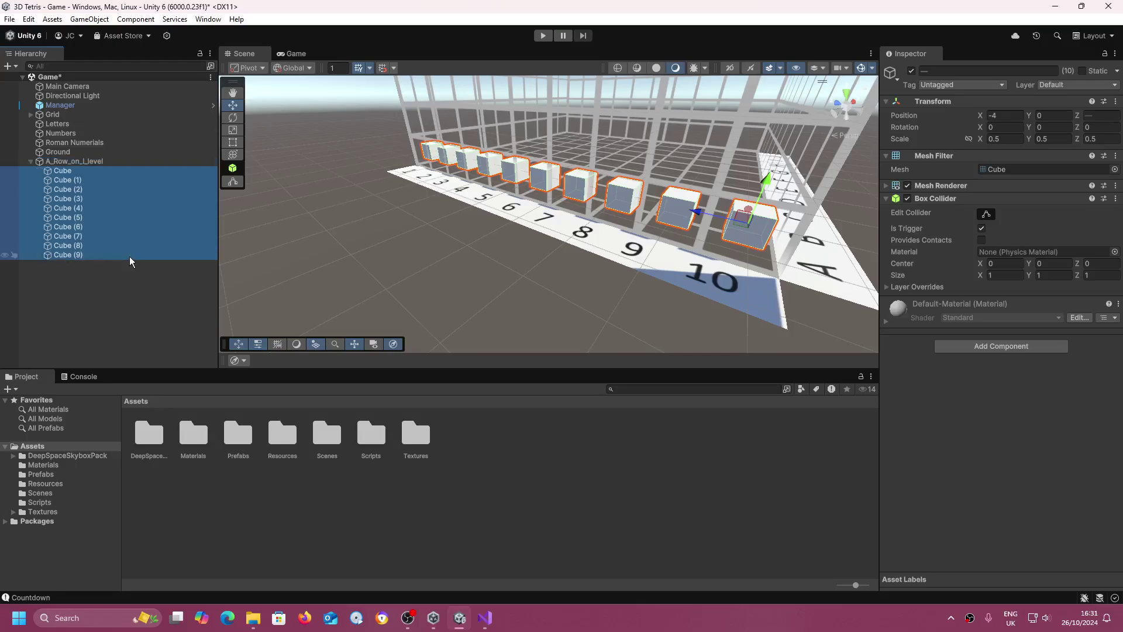
pyautogui.click(31, 161)
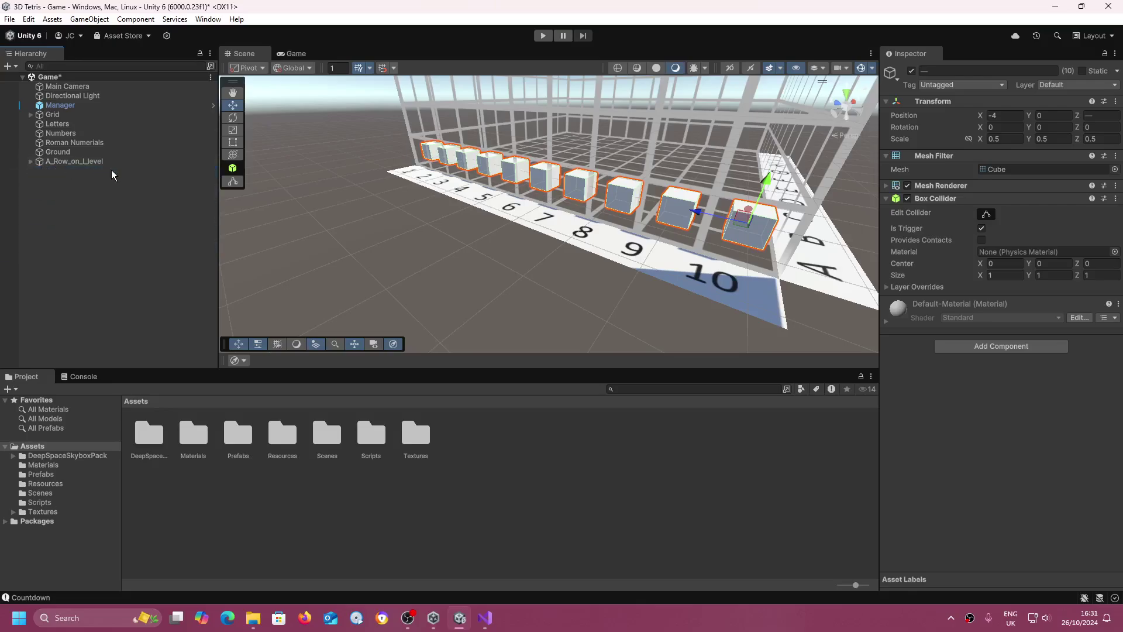
# Duplicate the A_Row_on_I_level object together with its cubes
pyautogui.keyDown('alt'); pyautogui.moveTo(751, 177); pyautogui.dragTo(445, 200); pyautogui.keyUp('alt')
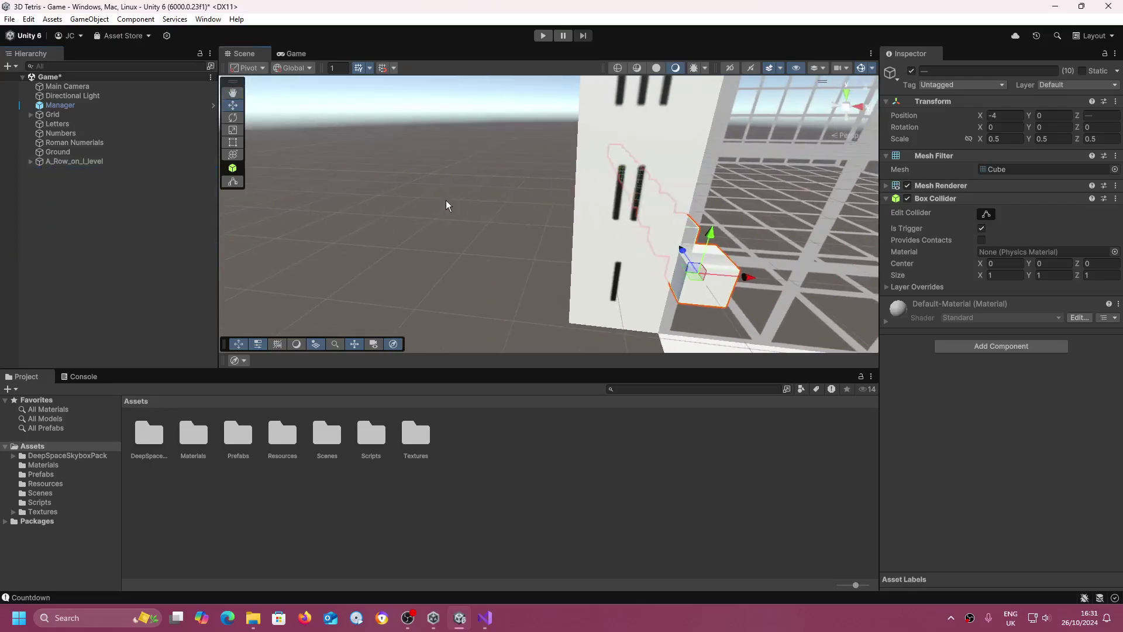
pyautogui.click(167, 161)
pyautogui.rightClick(166, 164)
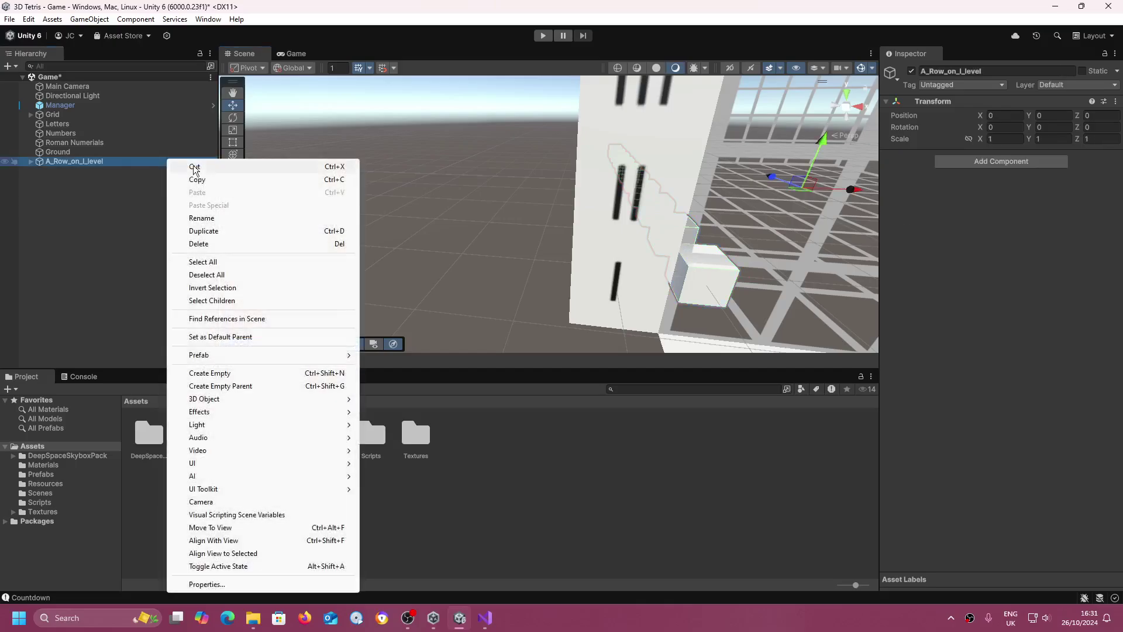
pyautogui.click(220, 231)
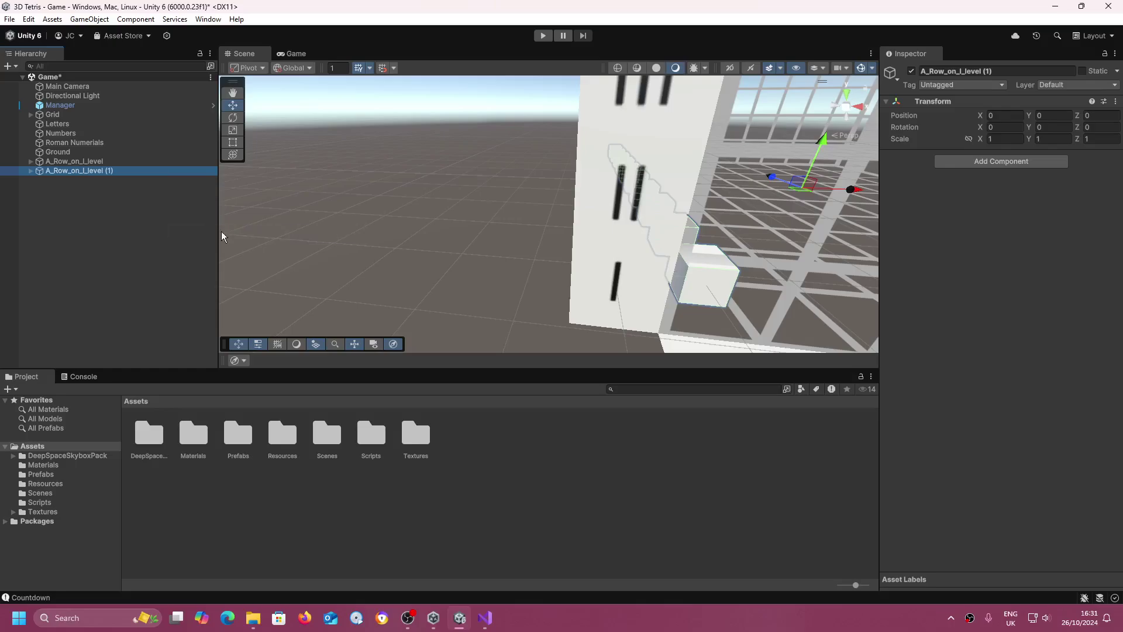
pyautogui.click(153, 162)
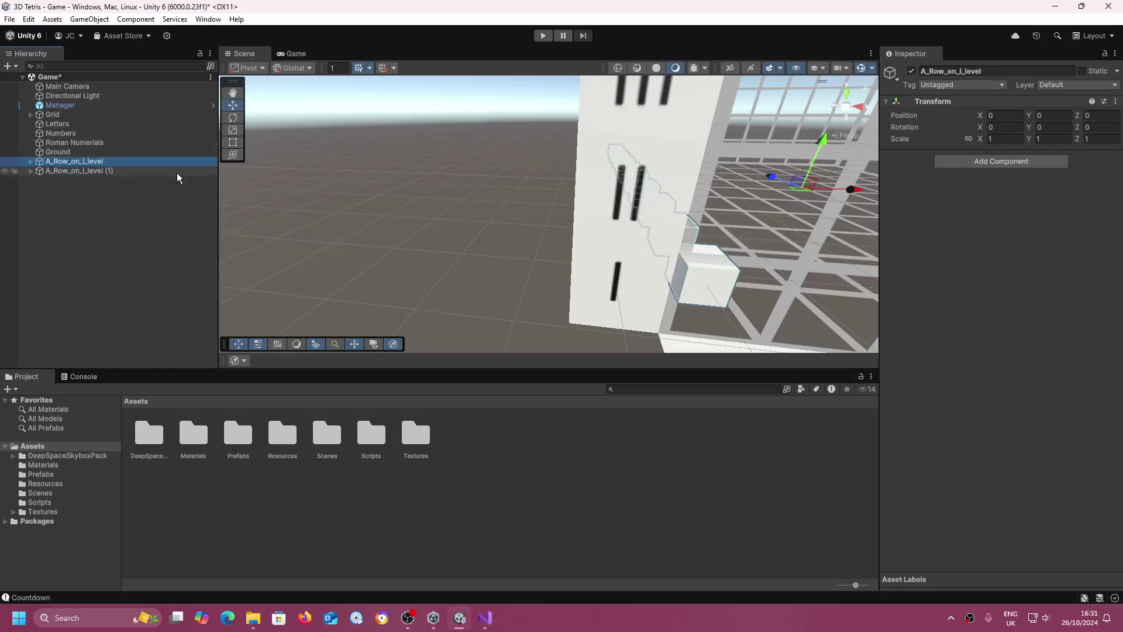
pyautogui.click(717, 280)
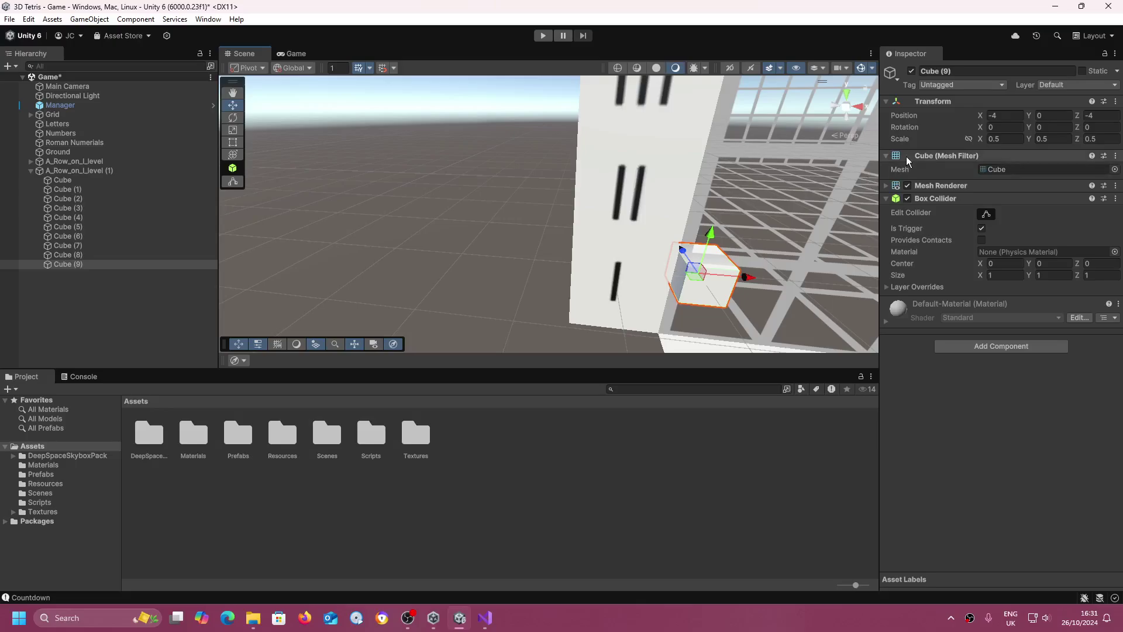
pyautogui.click(129, 216)
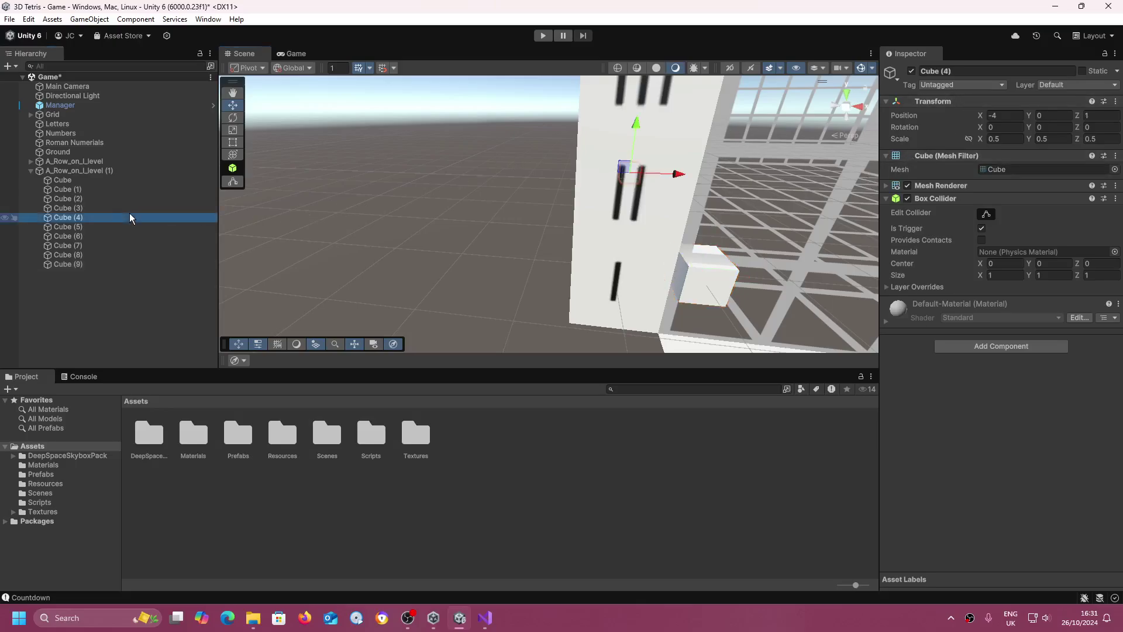
pyautogui.click(177, 179)
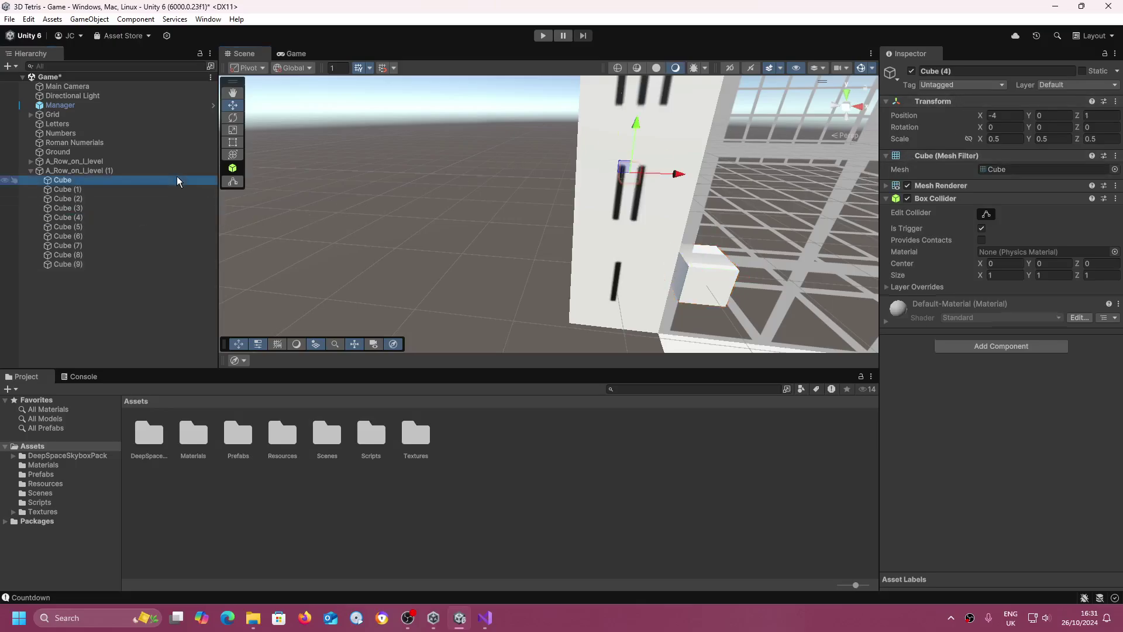
pyautogui.click(981, 86)
pyautogui.click(967, 216)
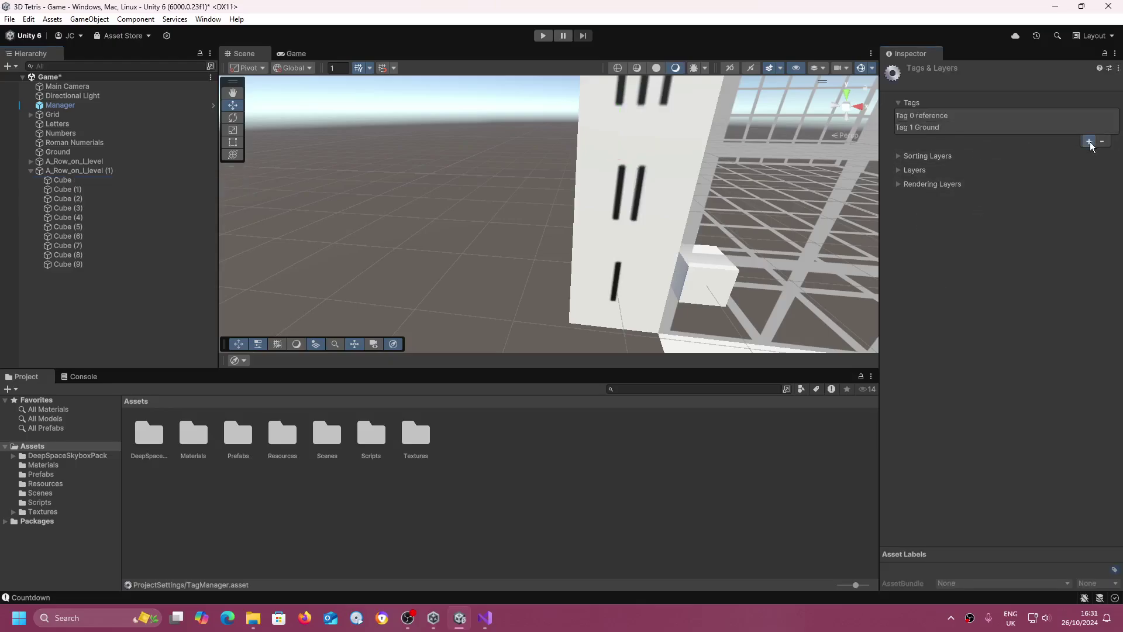
pyautogui.click(1088, 141)
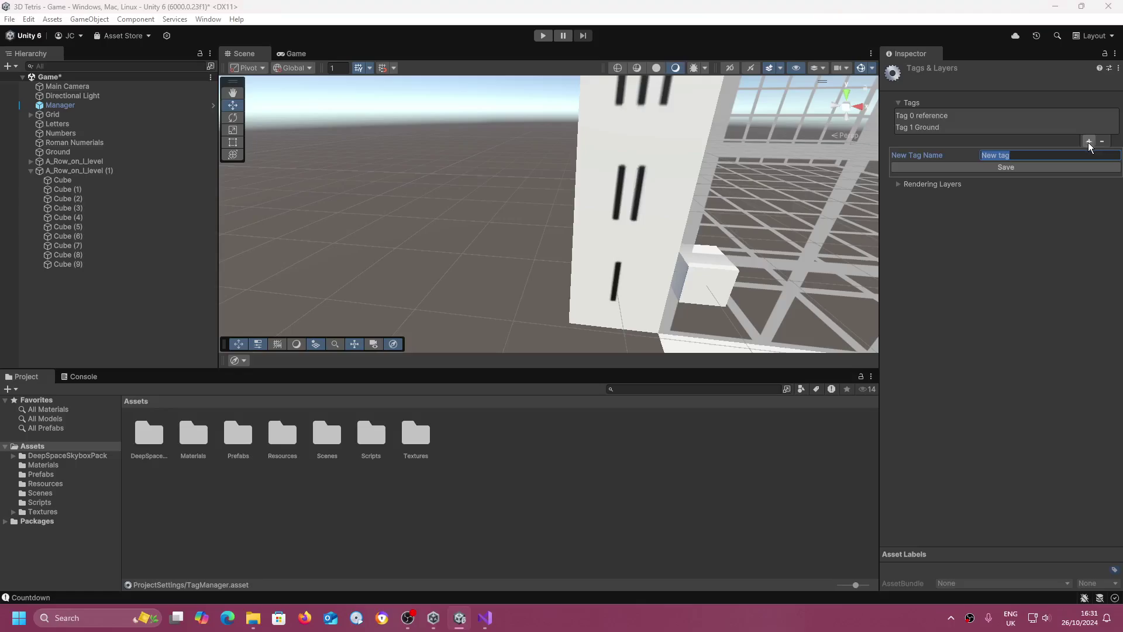
# Delete the duplicate row A_Row_on_I_level (1) and select the original A_Row_on_I_level
pyautogui.rightClick(125, 169)
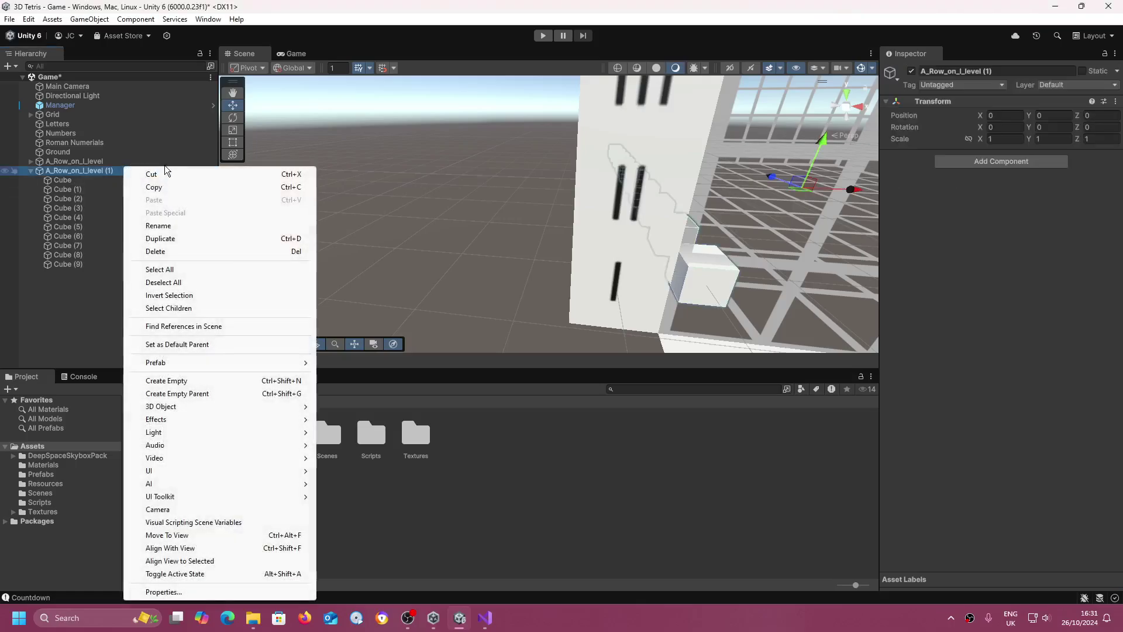
pyautogui.click(166, 252)
pyautogui.click(125, 160)
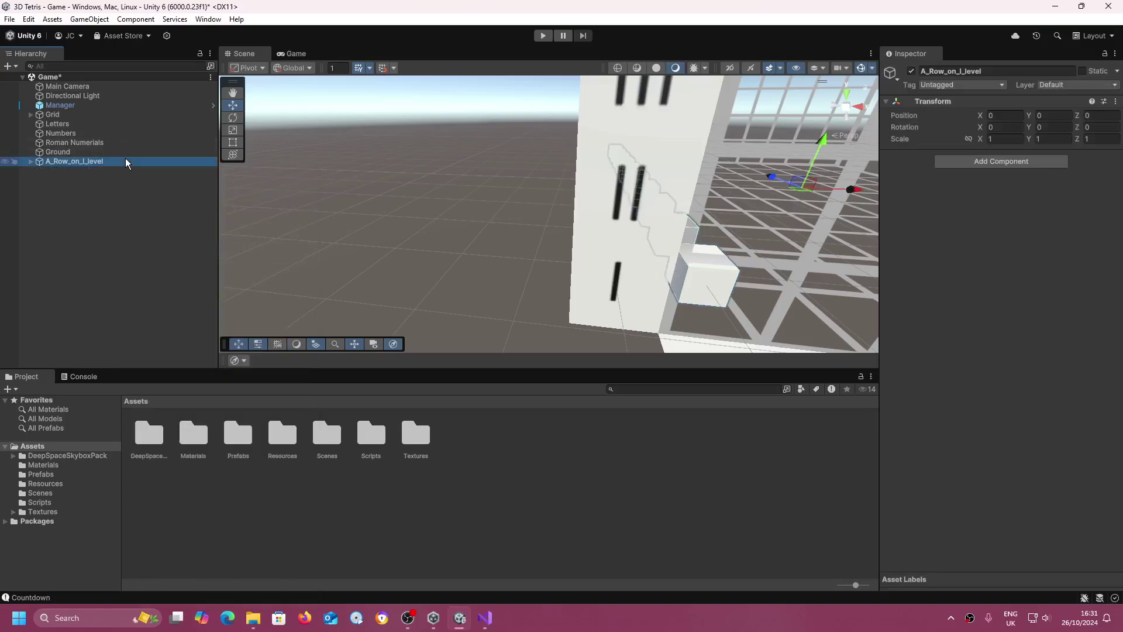
# Expand A_Row_on_I_level and, starting from its first cube, create a new tag named Position
pyautogui.moveTo(491, 165); pyautogui.dragTo(367, 237, button='right')
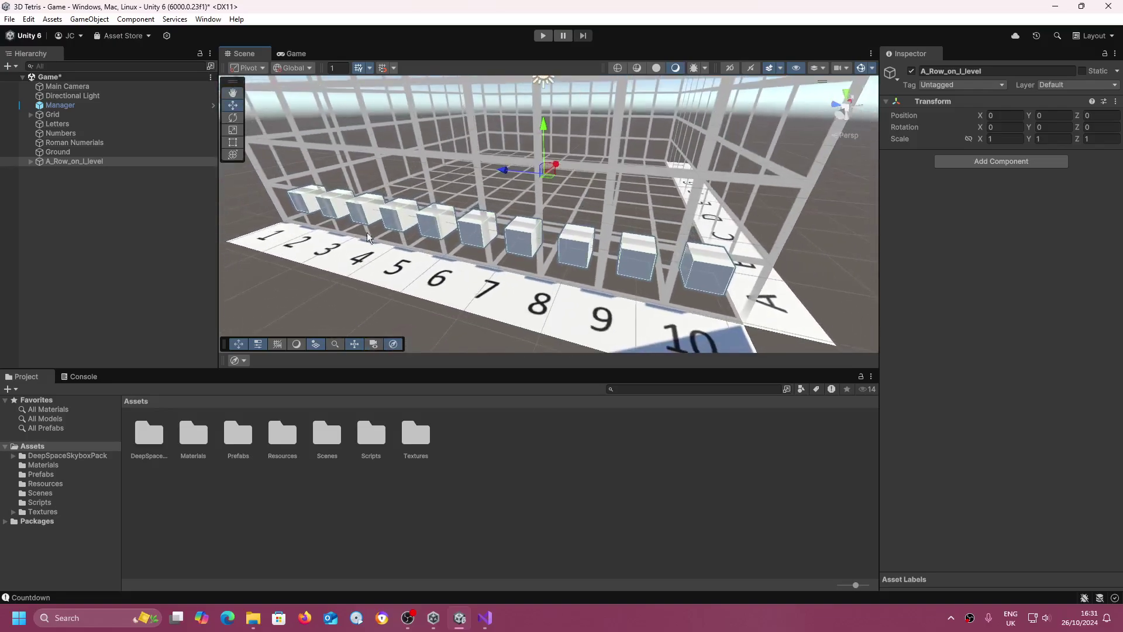
pyautogui.click(29, 163)
pyautogui.click(176, 170)
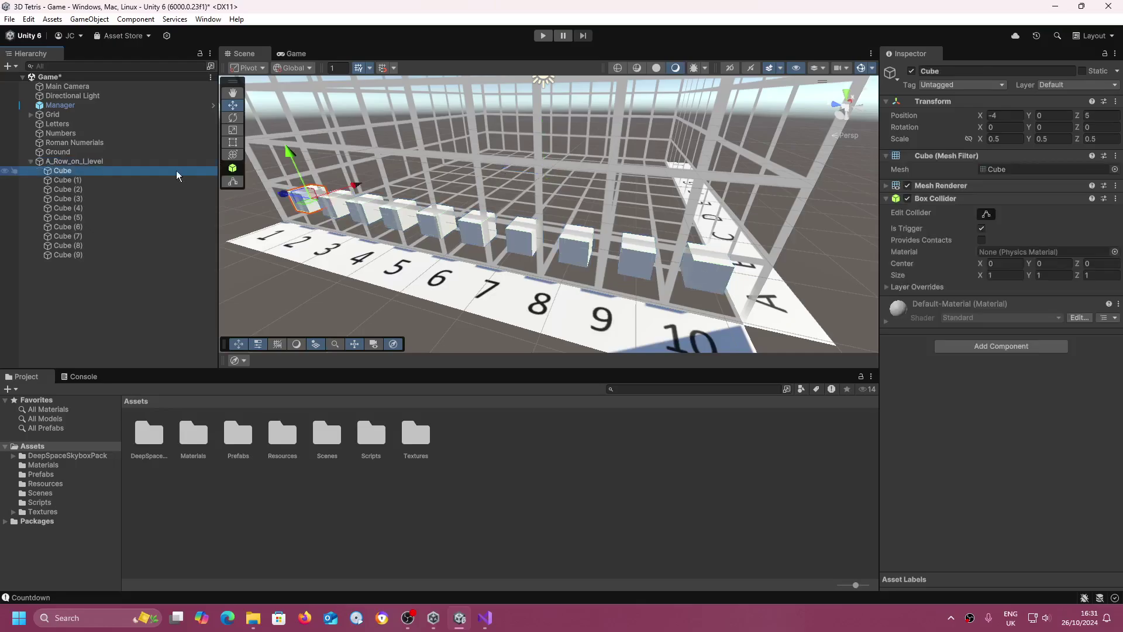
pyautogui.click(945, 89)
pyautogui.click(958, 220)
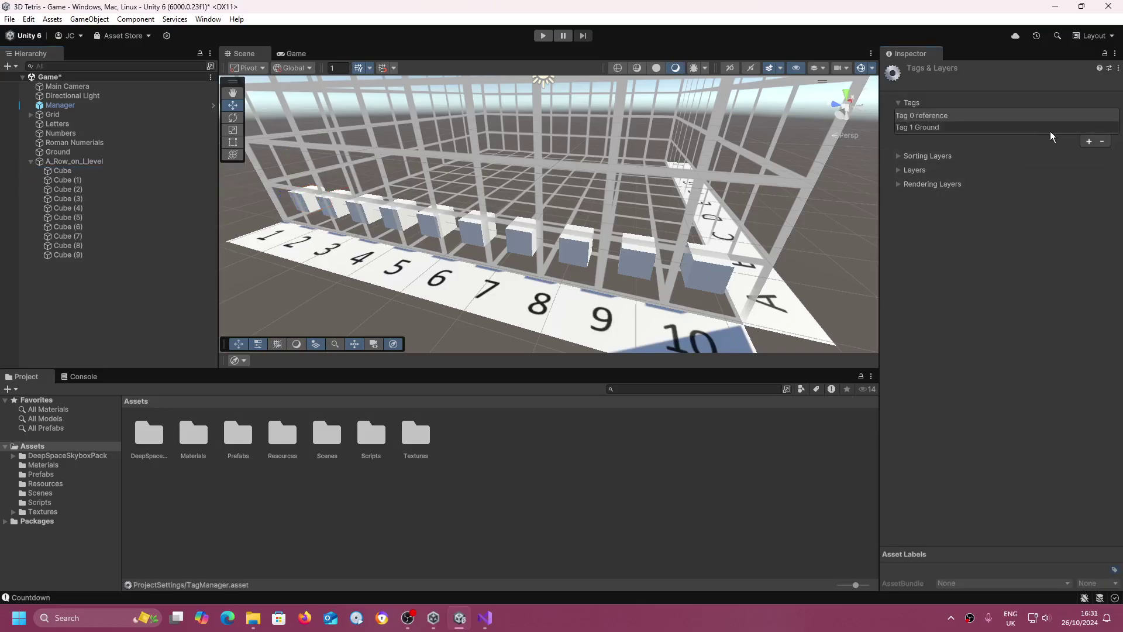
pyautogui.click(1087, 141)
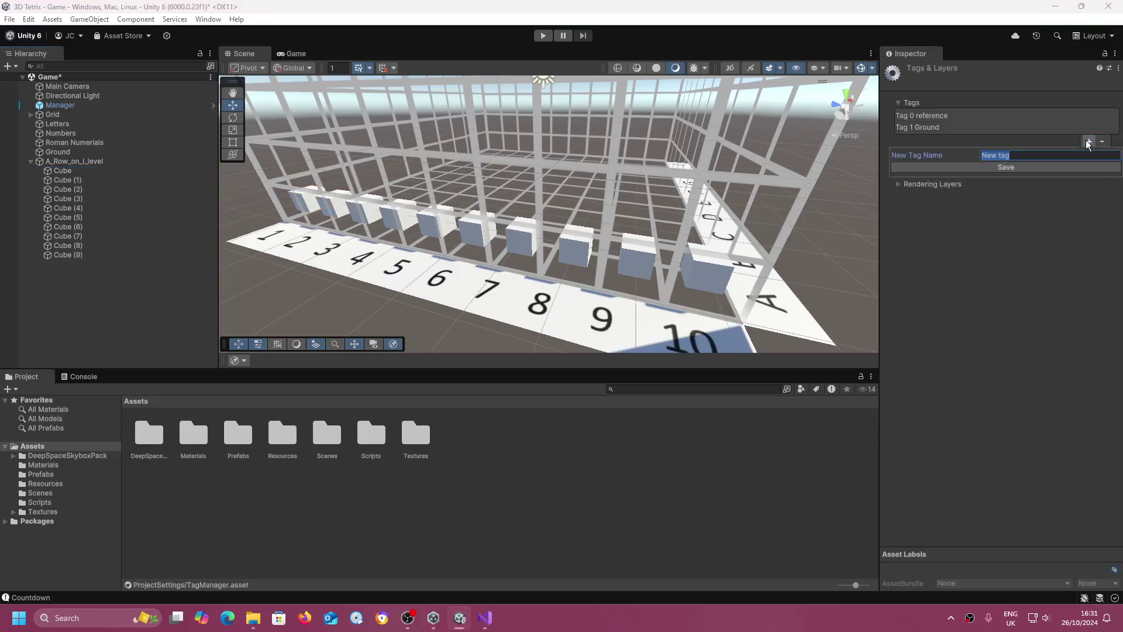
pyautogui.write('Position')
pyautogui.click(931, 168)
# Assign the Position tag to Cube, Cube (1) and Cube (2) in A_Row_on_I_level
pyautogui.click(167, 172)
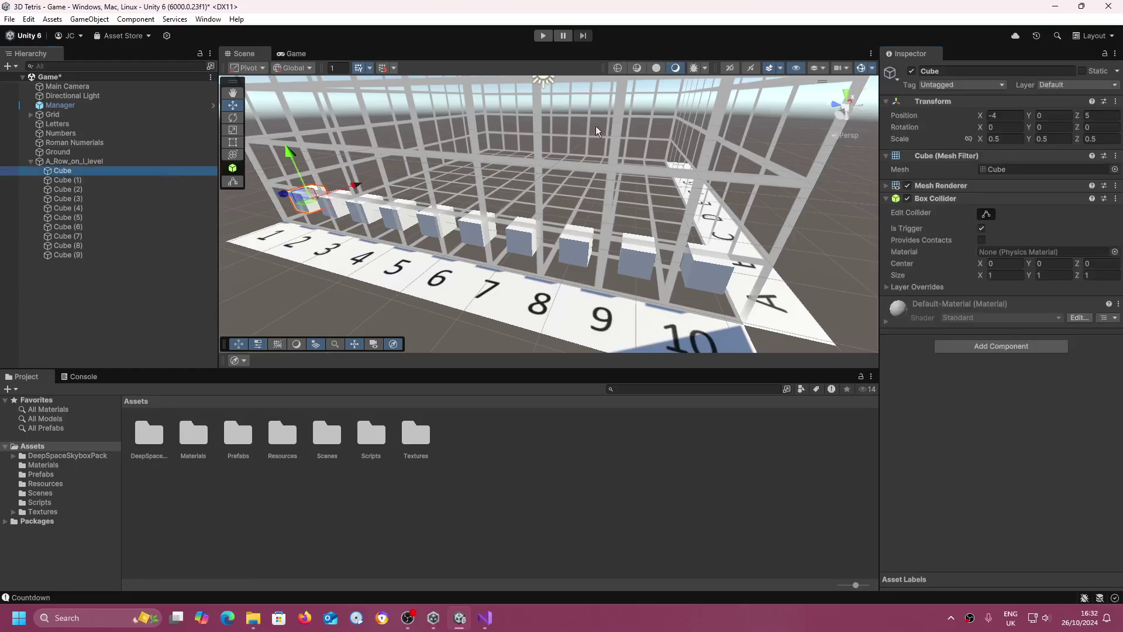
pyautogui.click(930, 84)
pyautogui.click(960, 212)
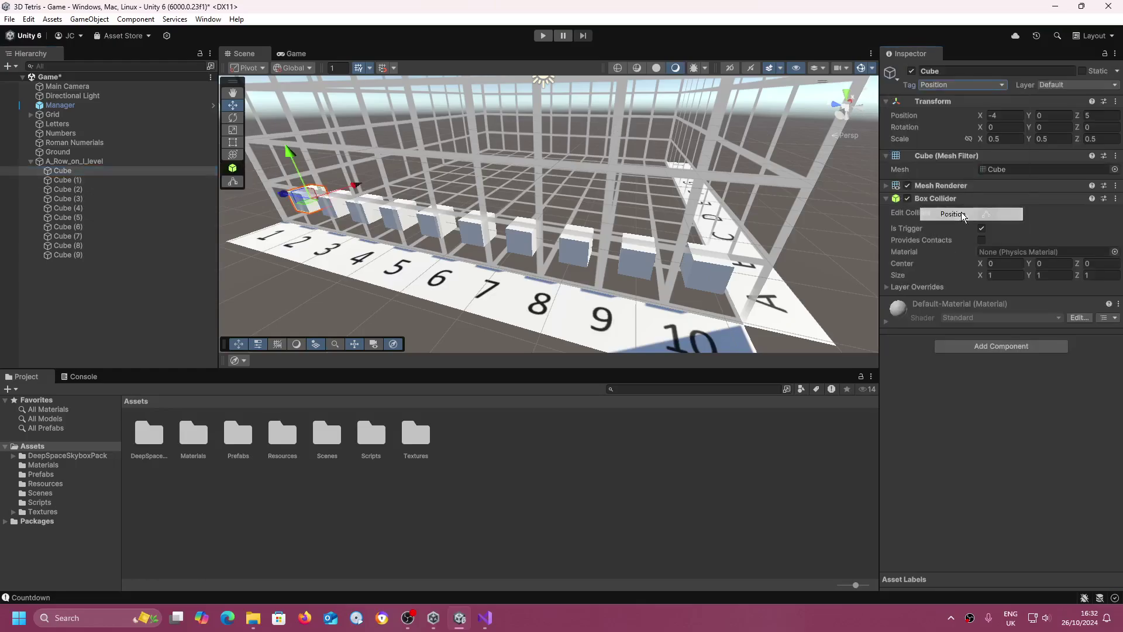
pyautogui.click(166, 180)
pyautogui.click(963, 85)
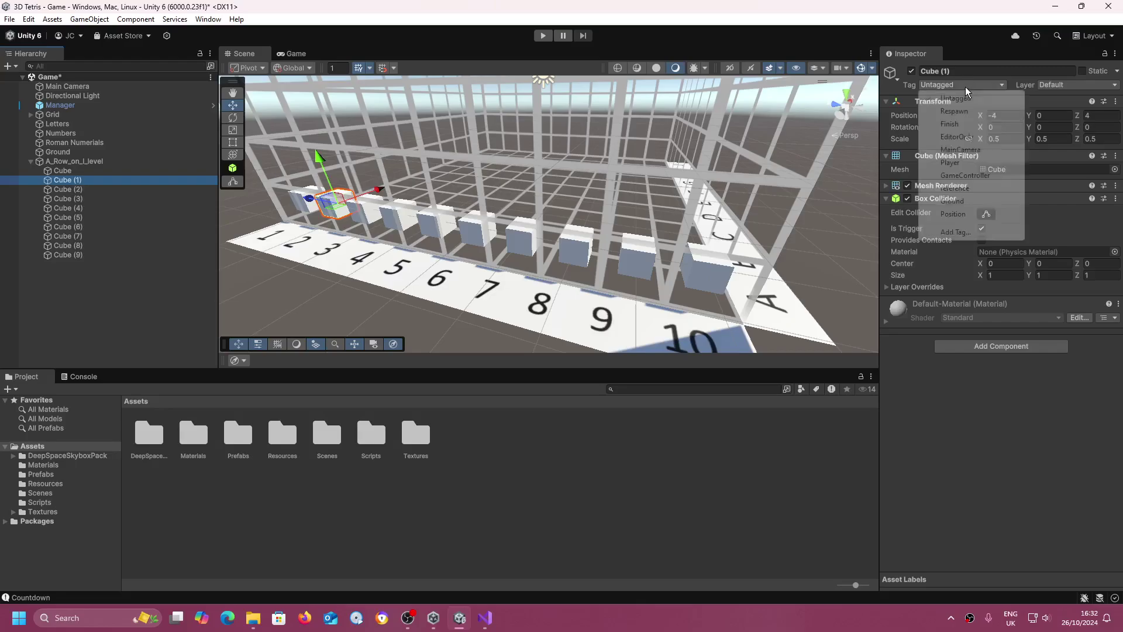
pyautogui.click(953, 213)
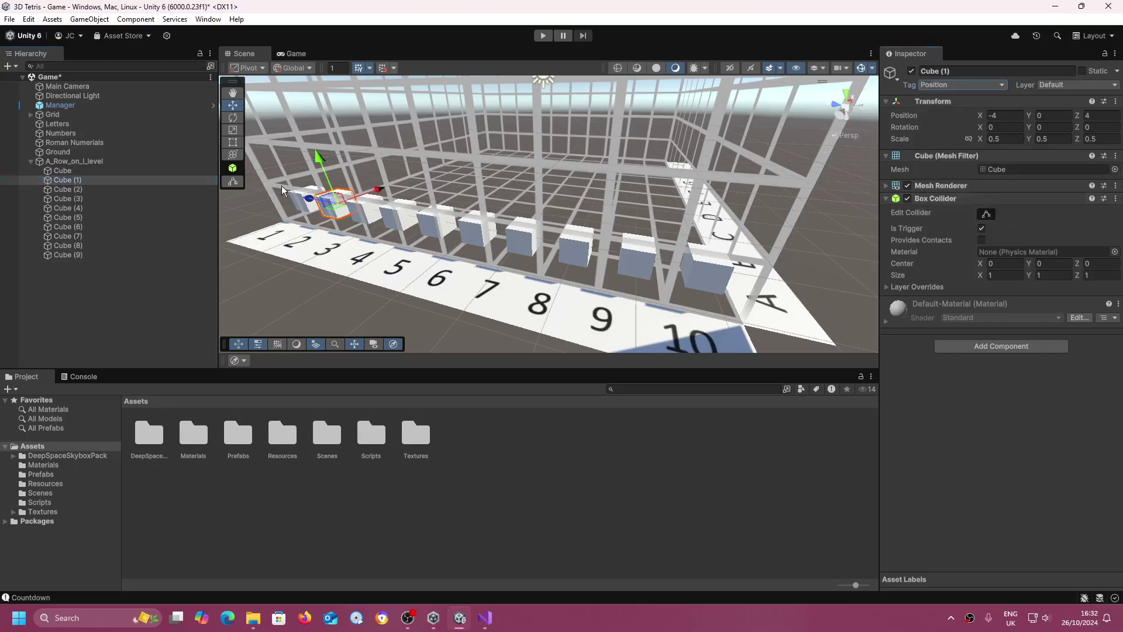
pyautogui.click(158, 189)
pyautogui.click(992, 86)
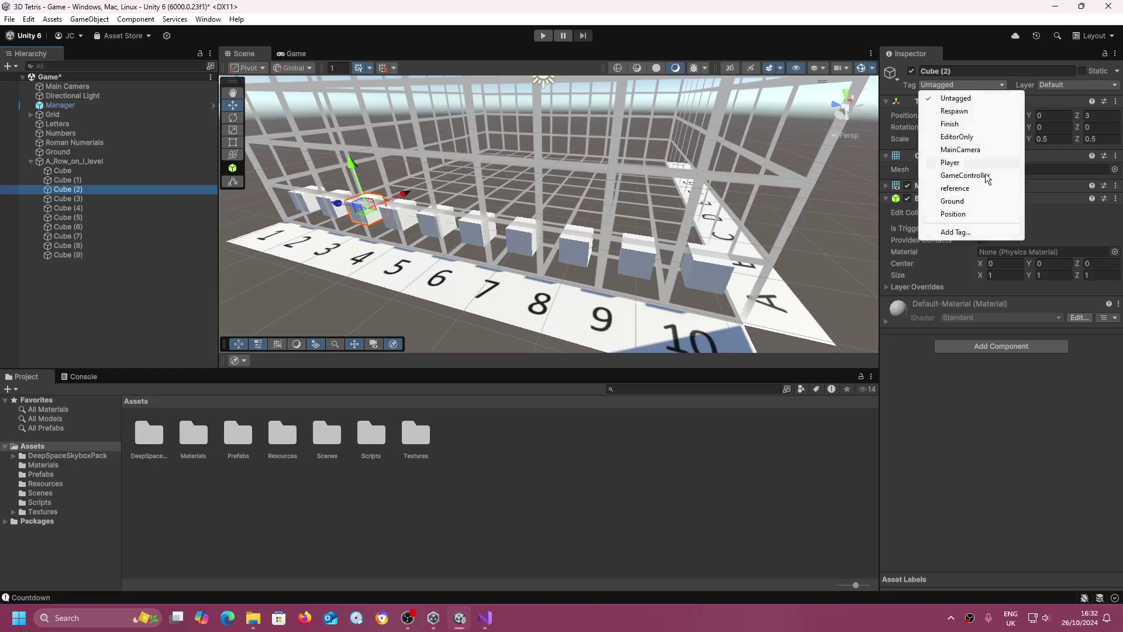
pyautogui.click(981, 213)
# Assign the Position tag to Cube (3), Cube (4) and Cube (5) in A_Row_on_I_level
pyautogui.click(155, 198)
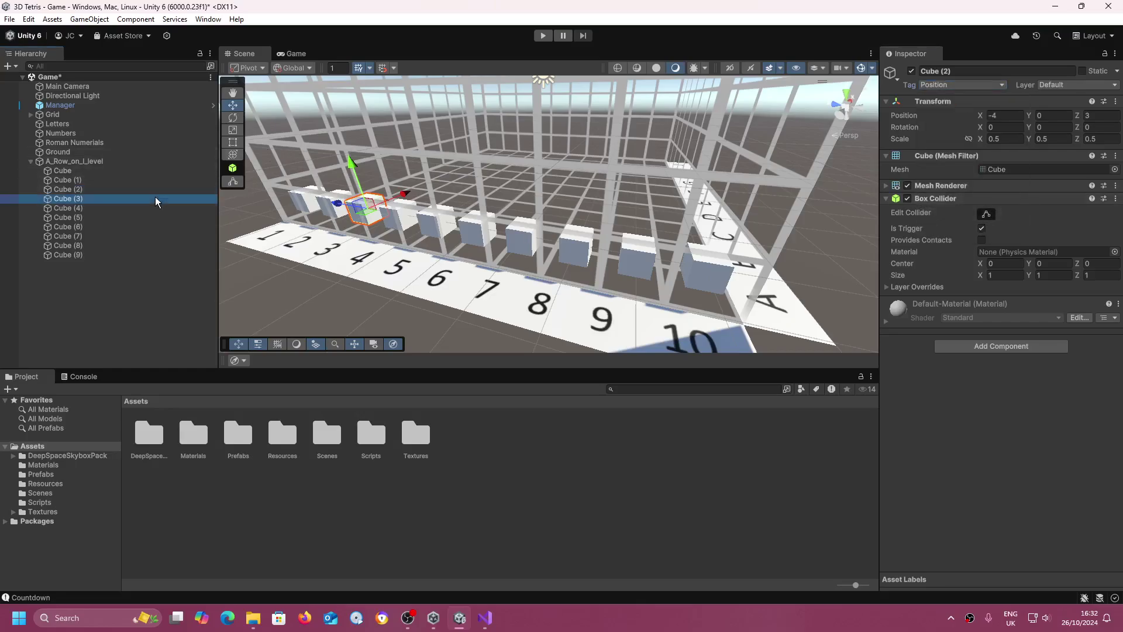
pyautogui.click(919, 87)
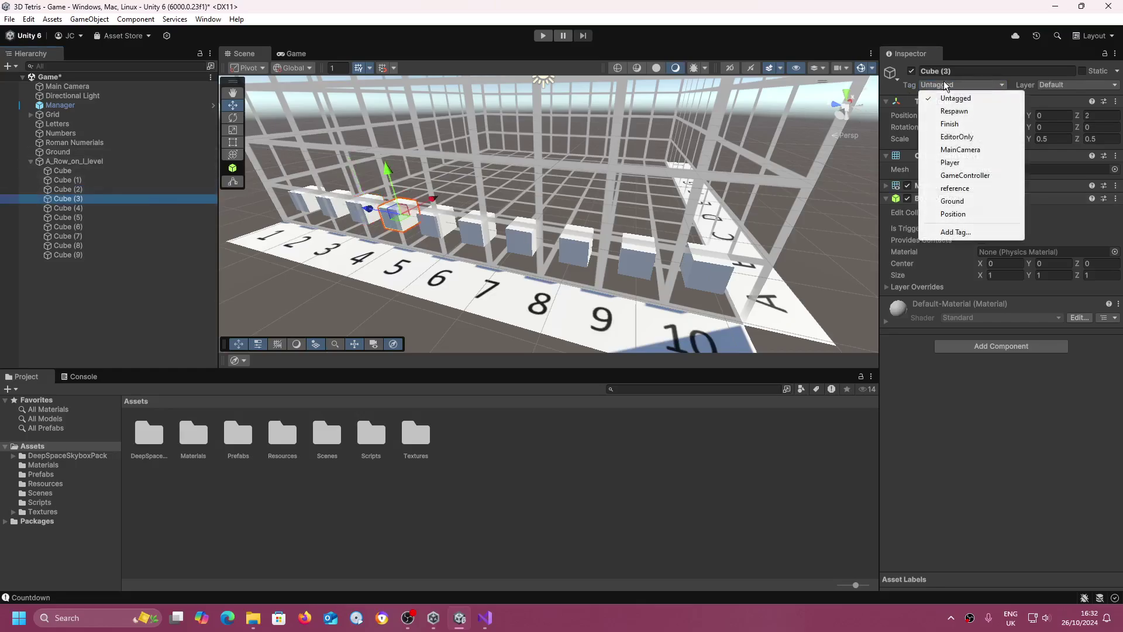
pyautogui.click(955, 213)
pyautogui.click(184, 206)
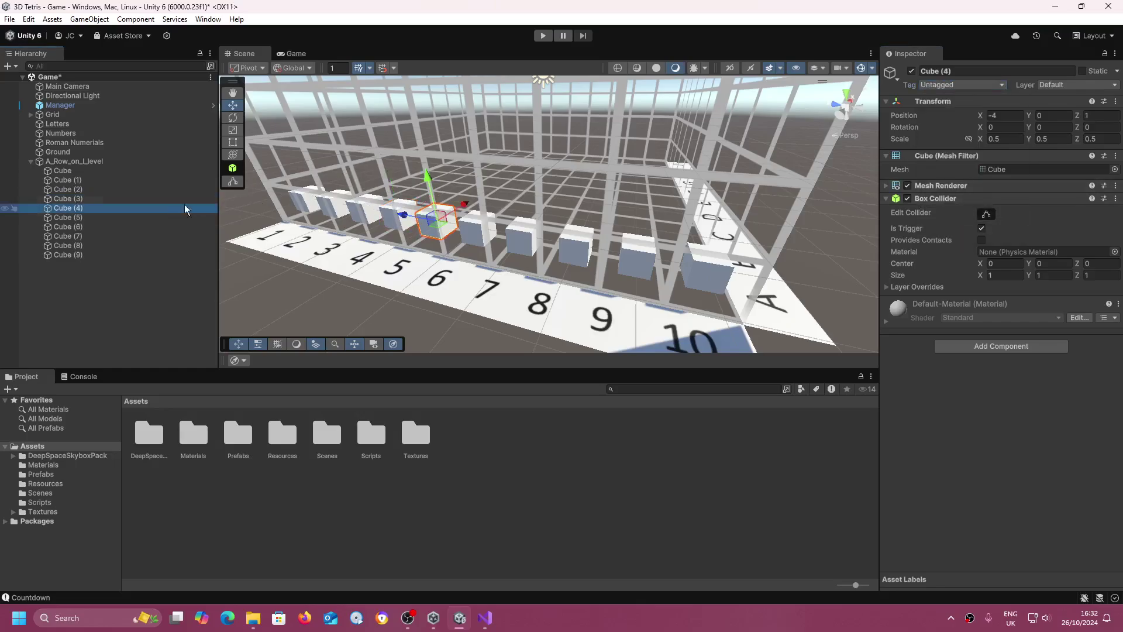
pyautogui.click(925, 84)
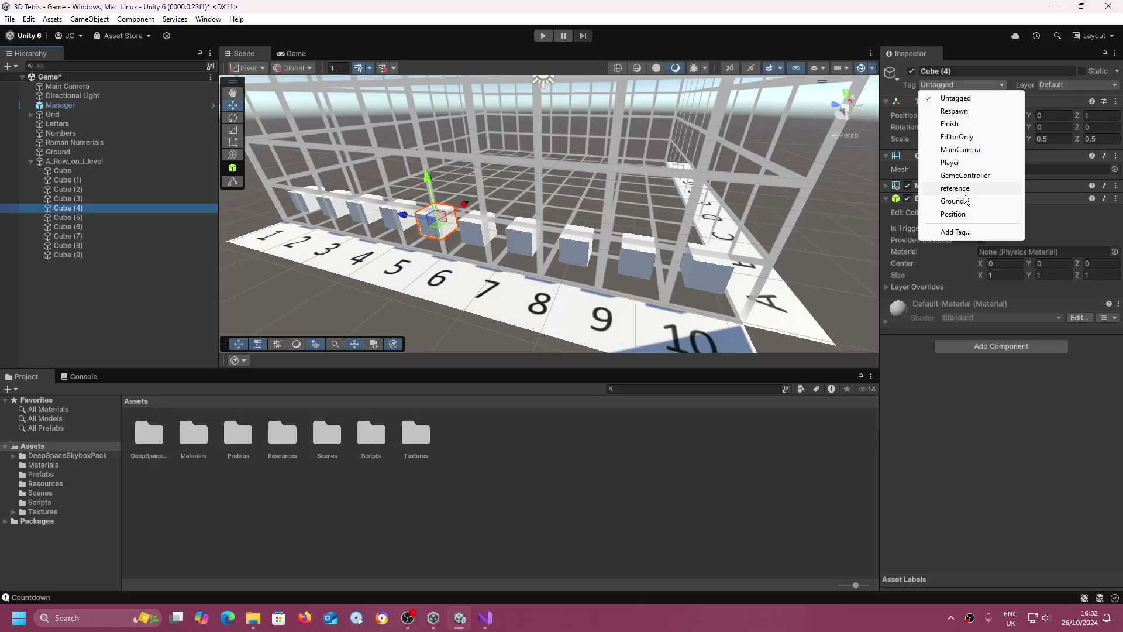
pyautogui.click(956, 210)
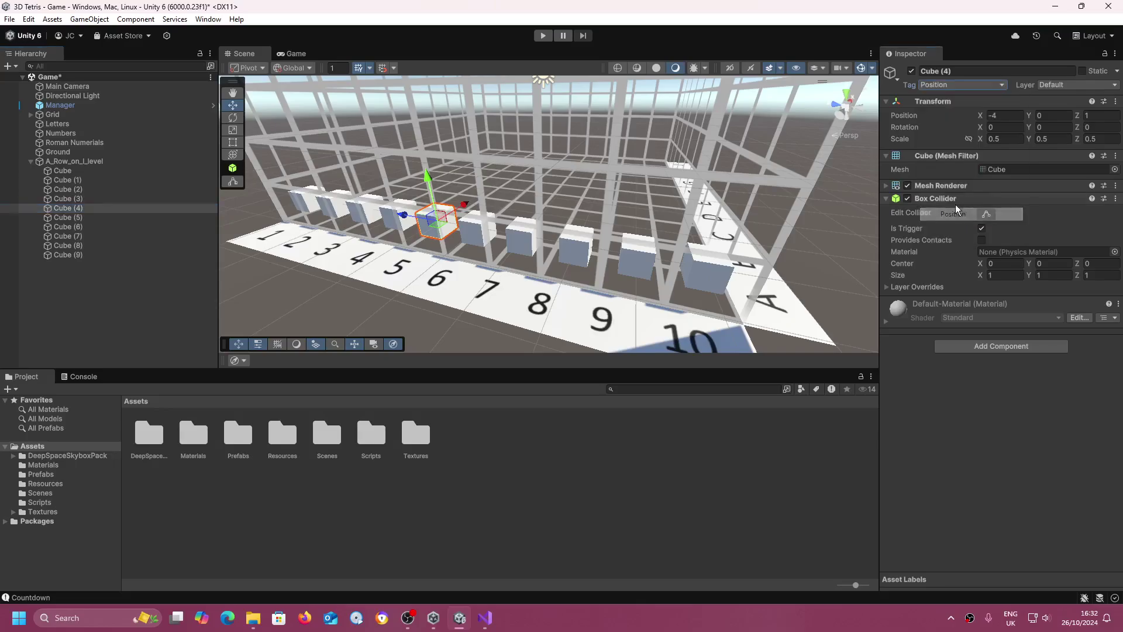
pyautogui.click(100, 217)
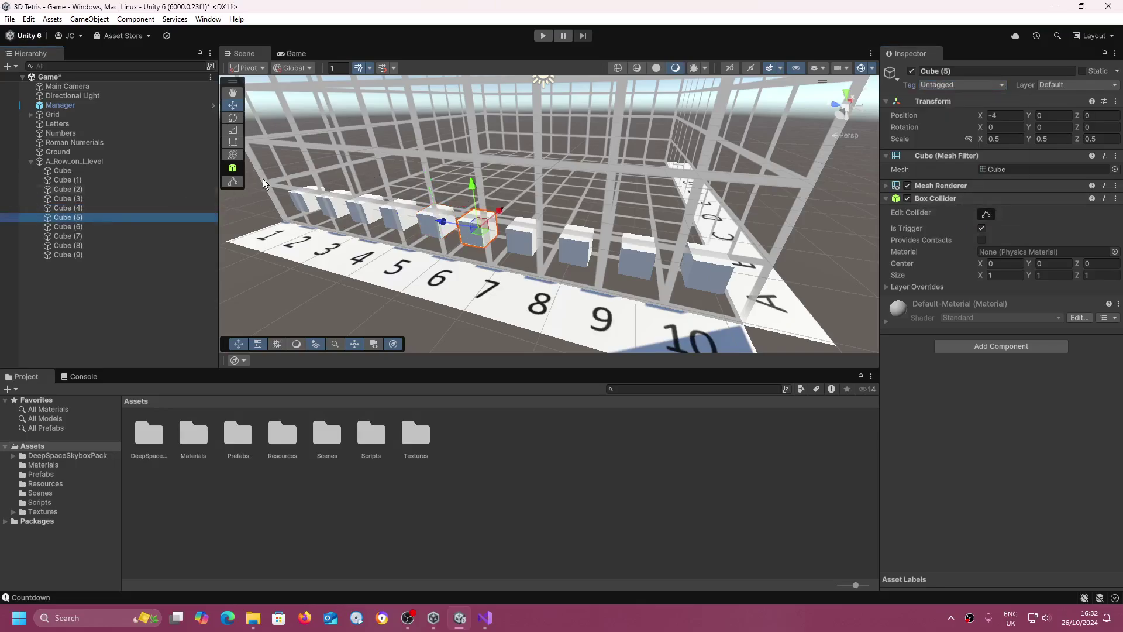
pyautogui.click(941, 86)
pyautogui.click(952, 212)
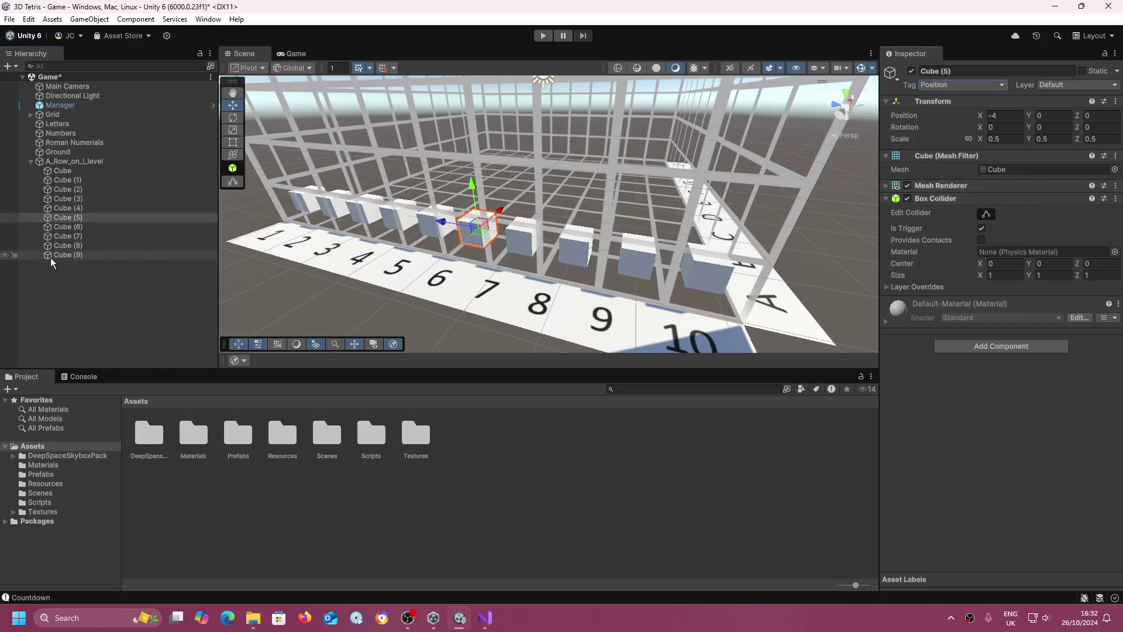
# Assign the Position tag to the last four cubes of the row, Cube (6) through Cube (9)
pyautogui.click(74, 228)
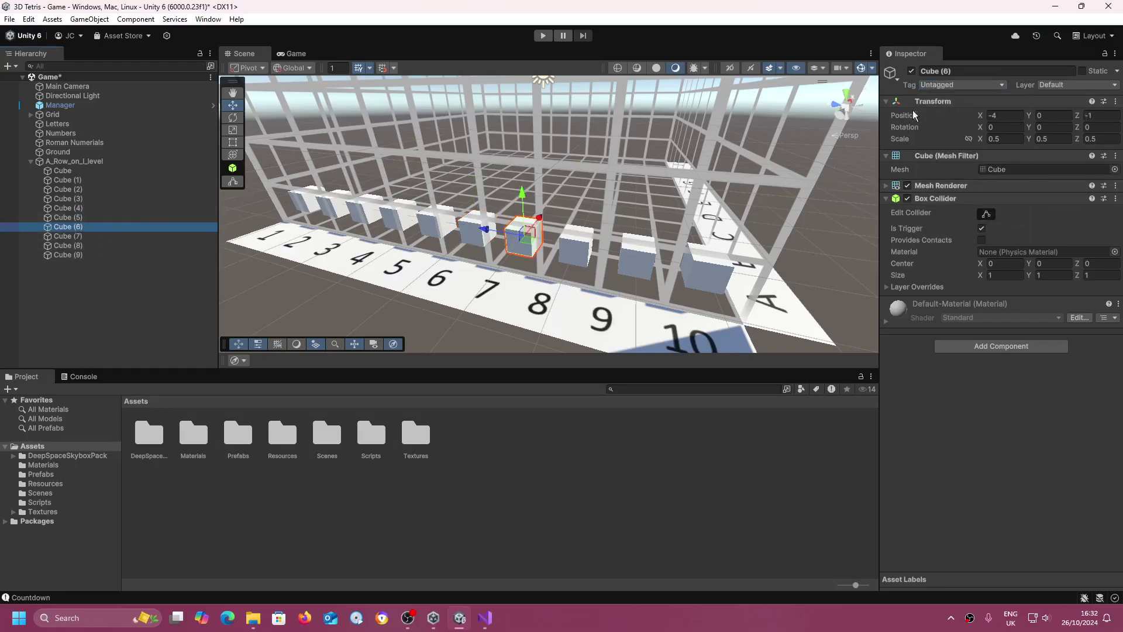
pyautogui.click(941, 85)
pyautogui.click(952, 213)
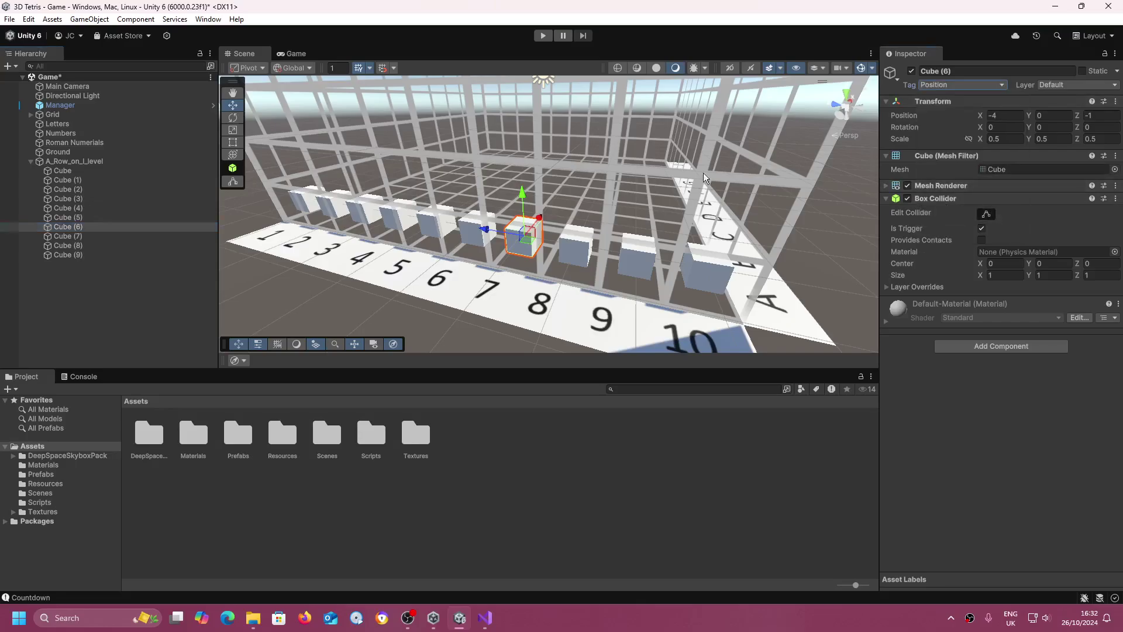
pyautogui.click(155, 236)
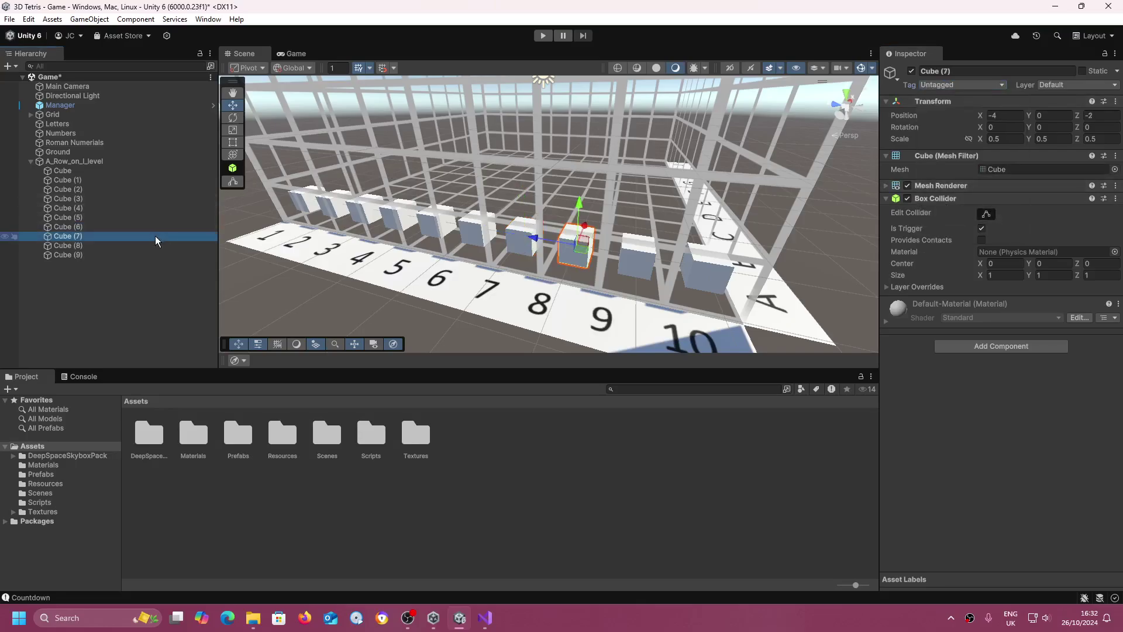
pyautogui.click(956, 86)
pyautogui.click(954, 213)
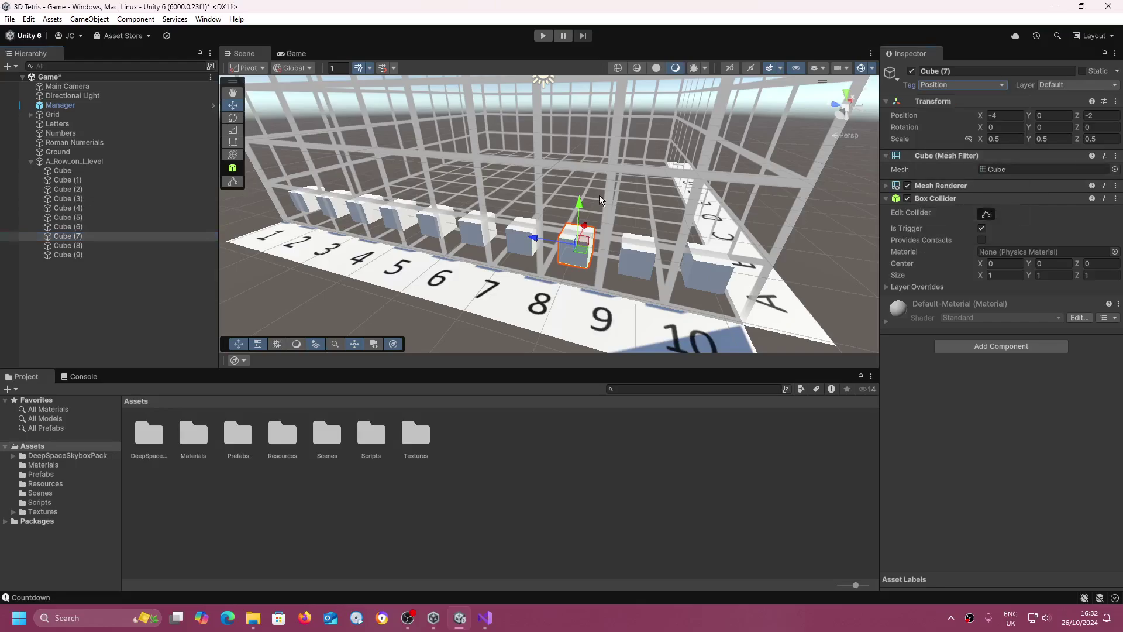
pyautogui.click(156, 246)
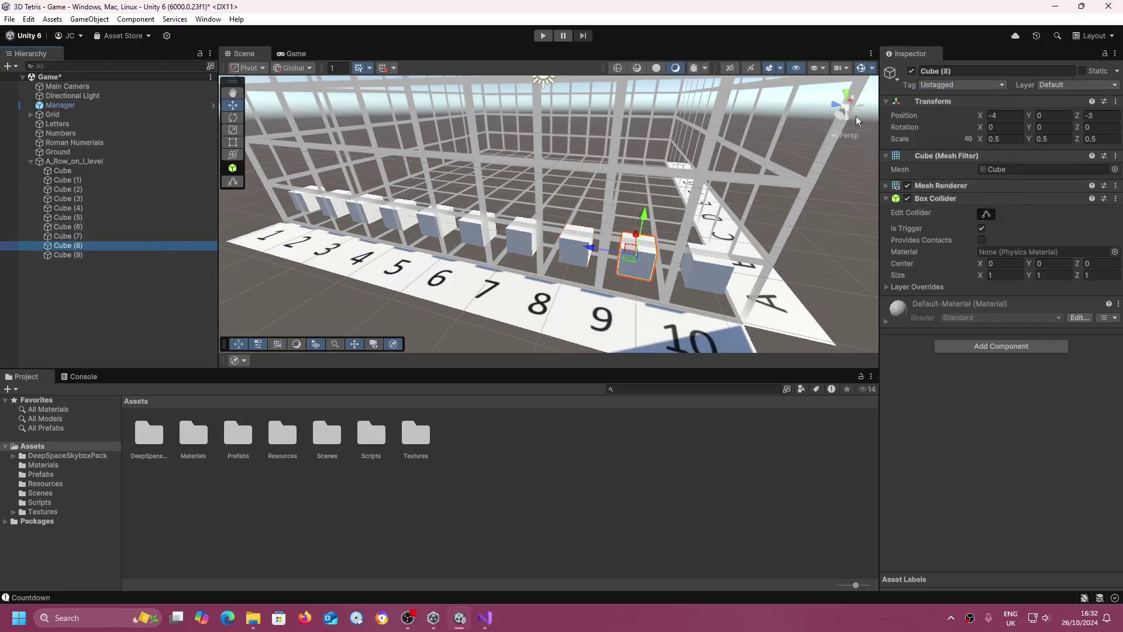
pyautogui.click(925, 87)
pyautogui.click(953, 214)
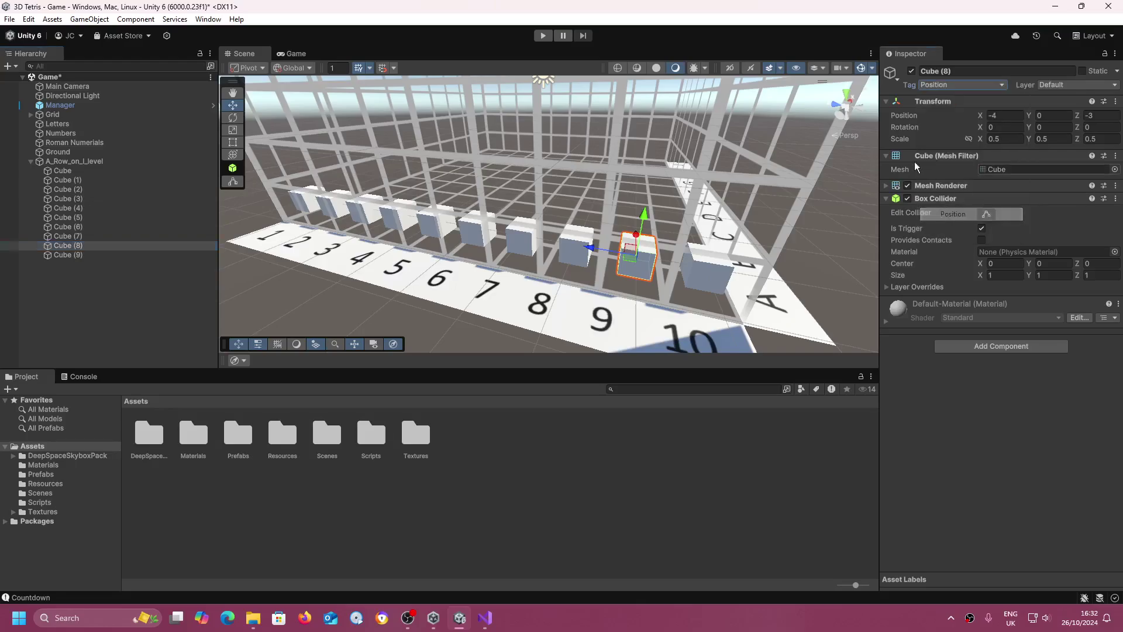
pyautogui.click(163, 253)
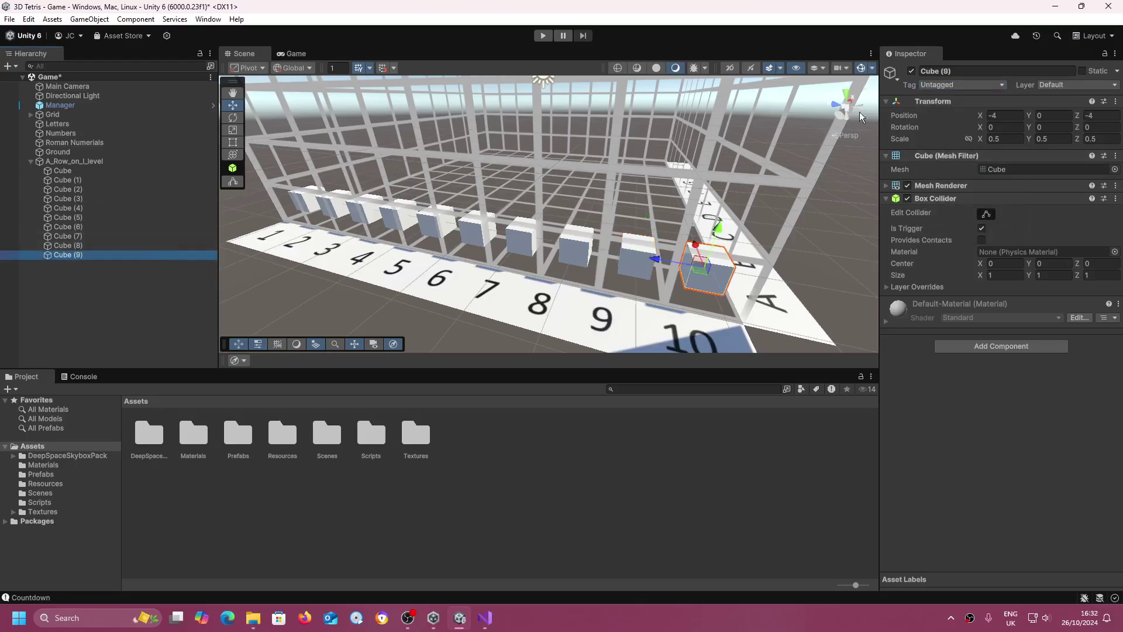
pyautogui.click(932, 84)
pyautogui.click(954, 214)
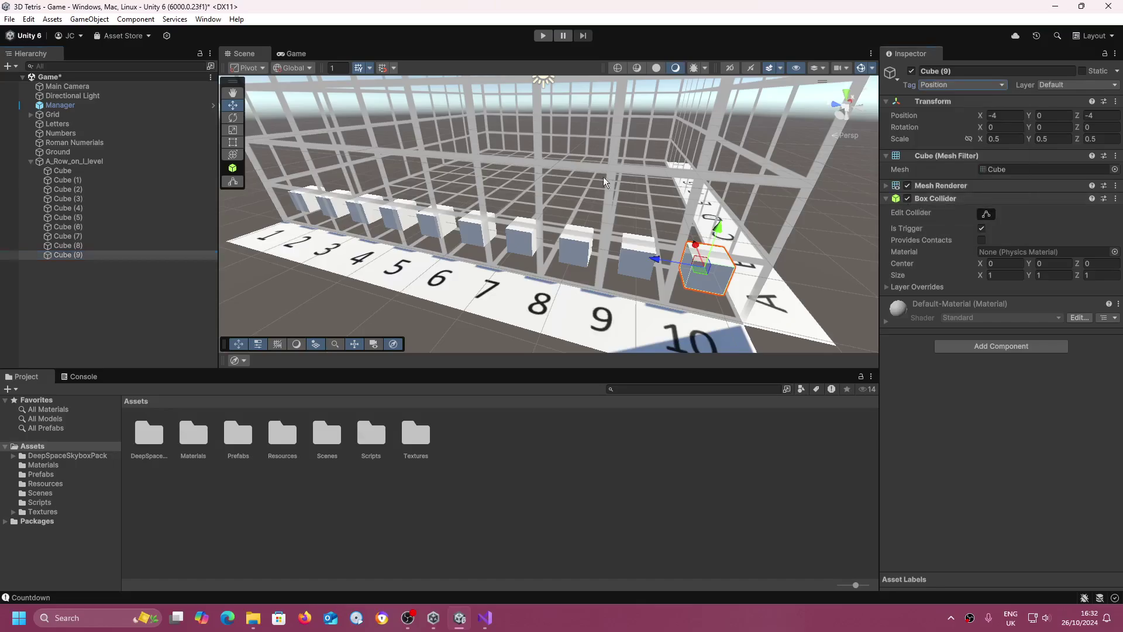
# Collapse the A_Row_on_I_level group and clear the selection
pyautogui.moveTo(410, 222); pyautogui.dragTo(166, 215, button='right')
pyautogui.press('d')
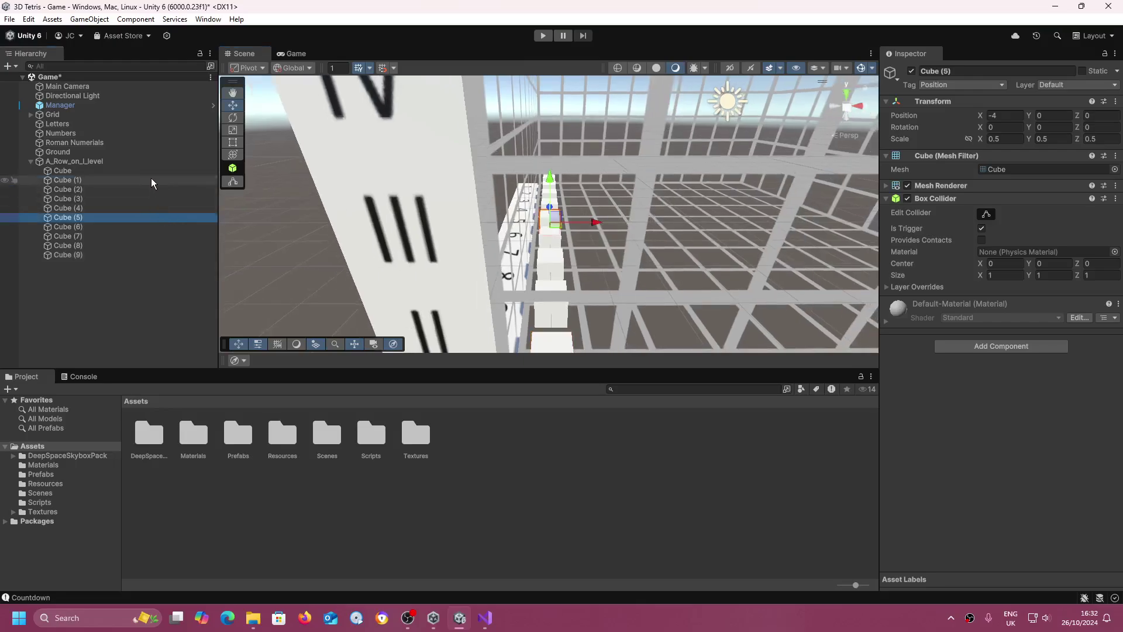
pyautogui.click(151, 179)
pyautogui.click(31, 161)
pyautogui.rightClick(58, 161)
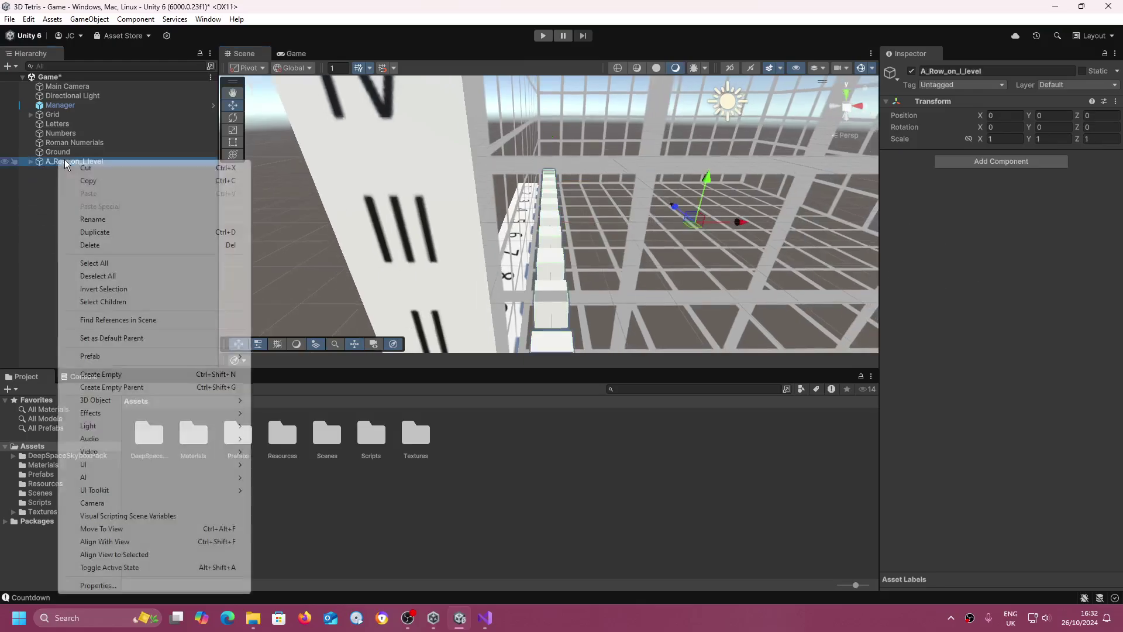
pyautogui.click(16, 217)
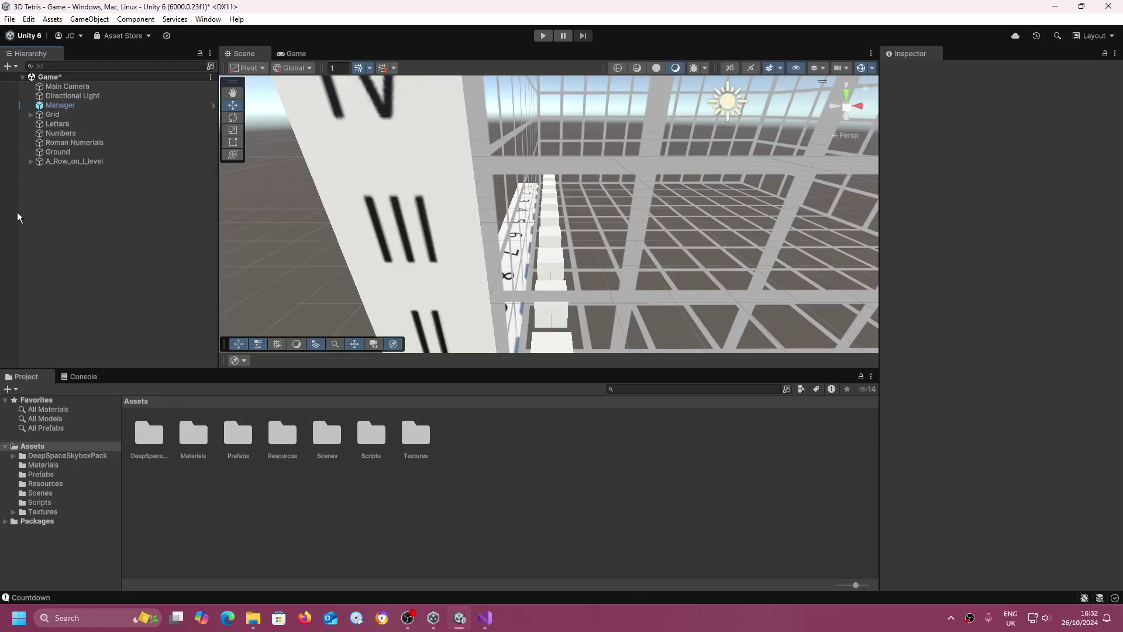
# Duplicate the A_Row_on_I_level group with its ten cubes
pyautogui.click(30, 162)
pyautogui.click(30, 162)
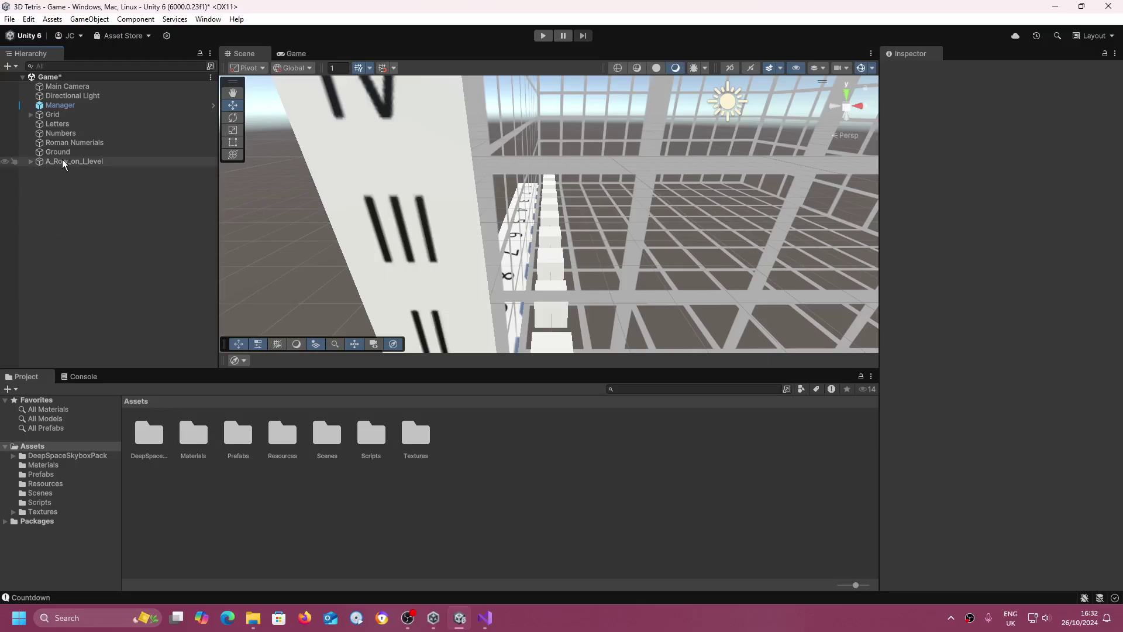
pyautogui.click(62, 161)
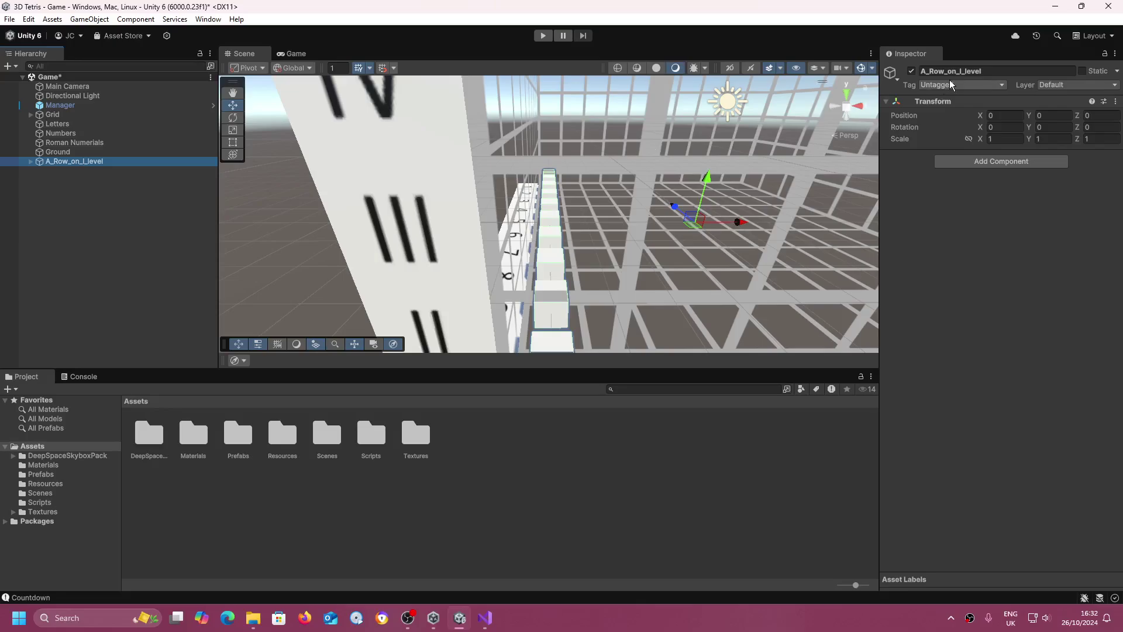
pyautogui.rightClick(160, 167)
pyautogui.click(204, 233)
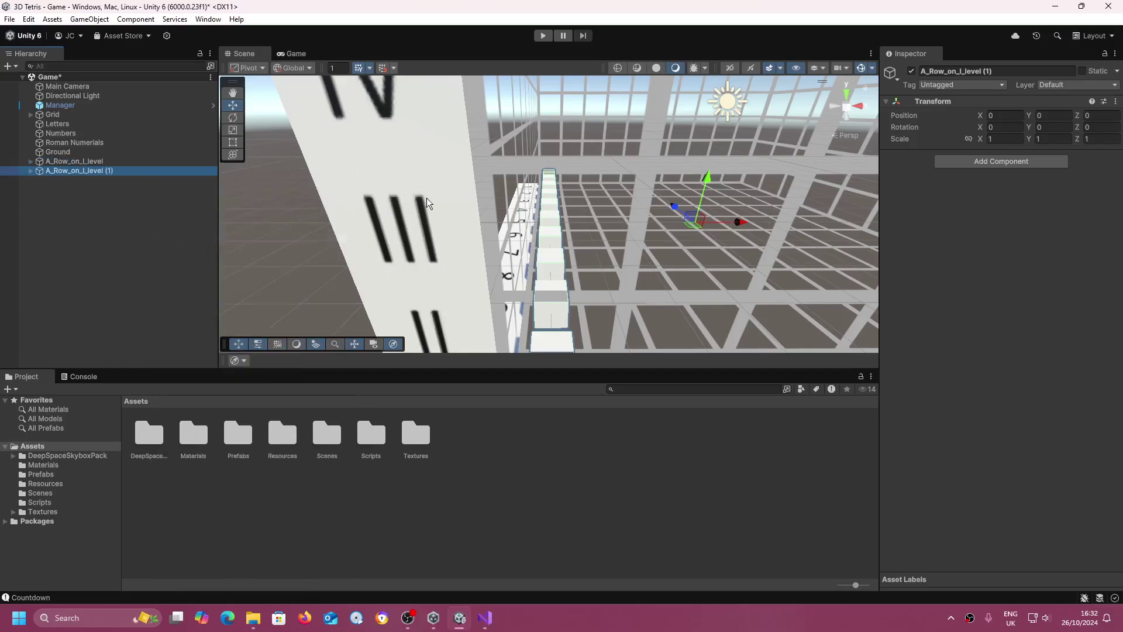
# Expand the duplicated group A_Row_on_I_level (1) and set the X position of its first Cube to -3
pyautogui.click(31, 171)
pyautogui.click(51, 179)
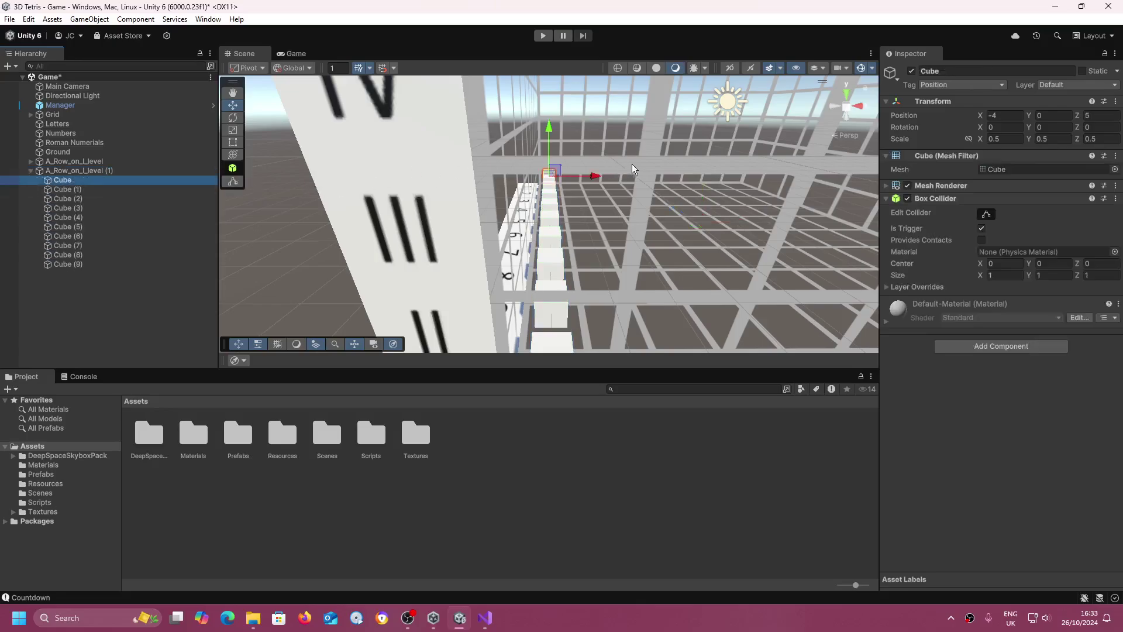
pyautogui.keyDown('alt'); pyautogui.moveTo(636, 163); pyautogui.dragTo(636, 204); pyautogui.keyUp('alt')
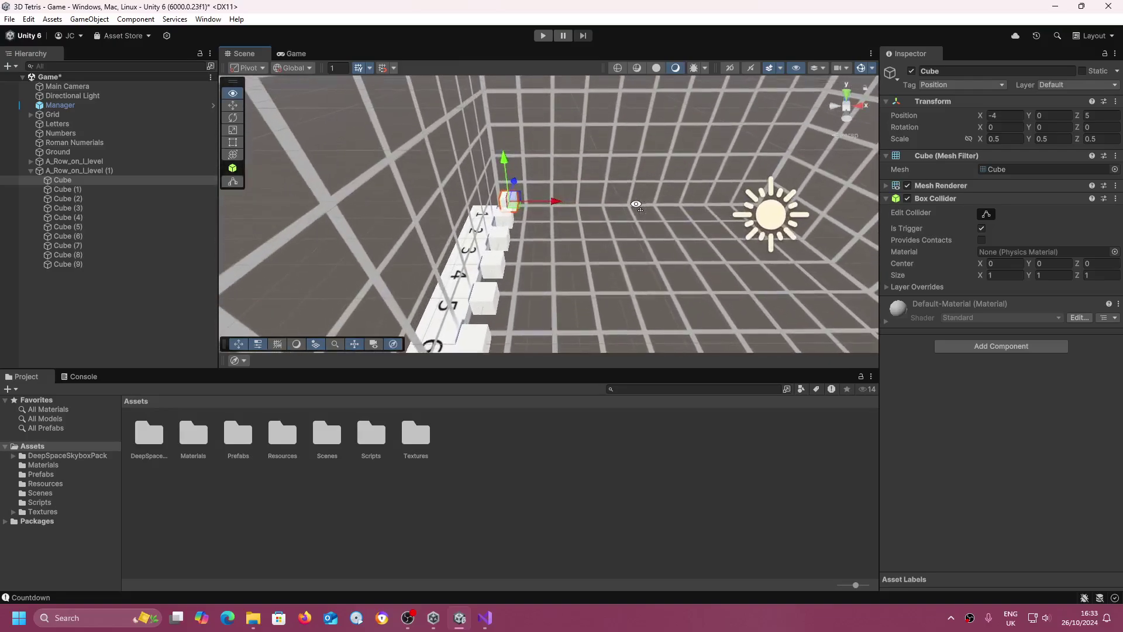
pyautogui.click(1022, 114)
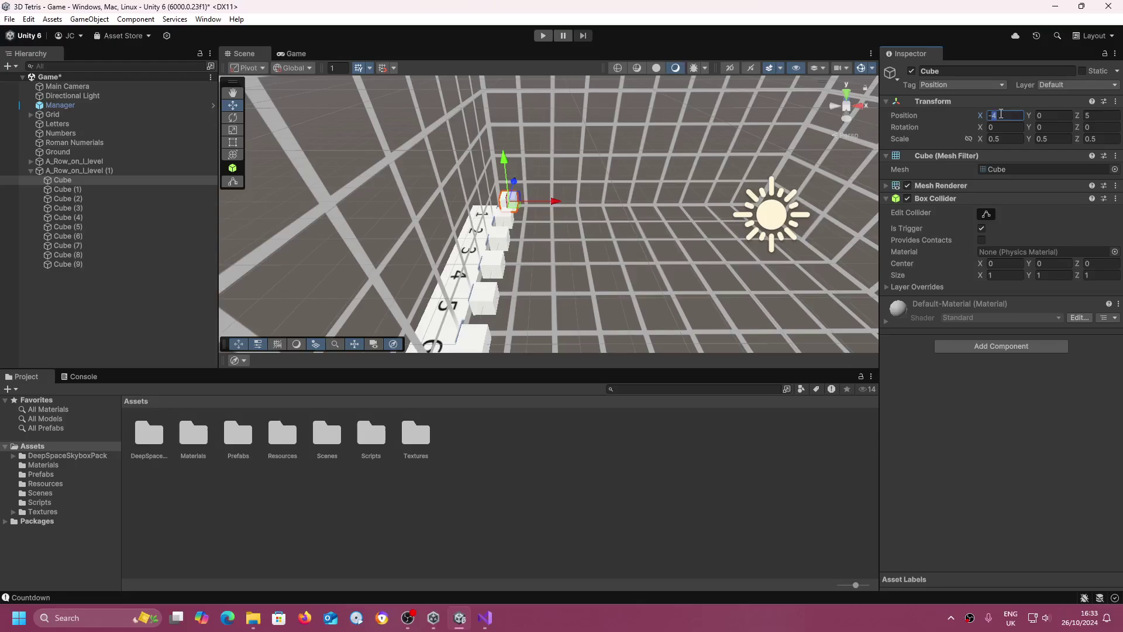
pyautogui.write('-3')
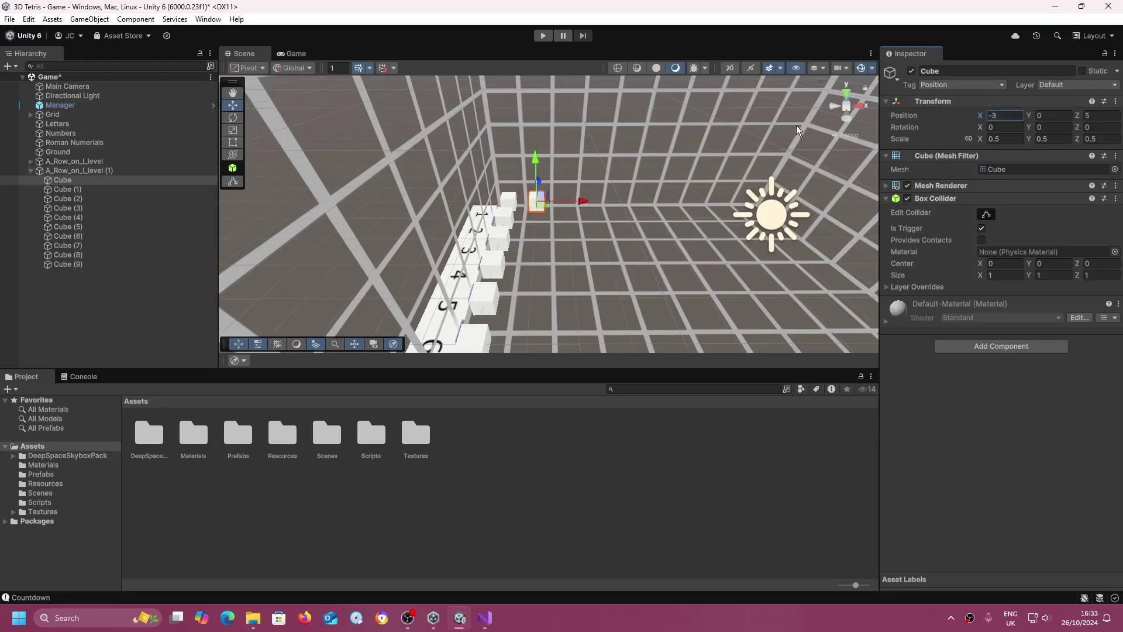
# Set the X position of Cube (1) in the duplicated row to -3
pyautogui.click(63, 189)
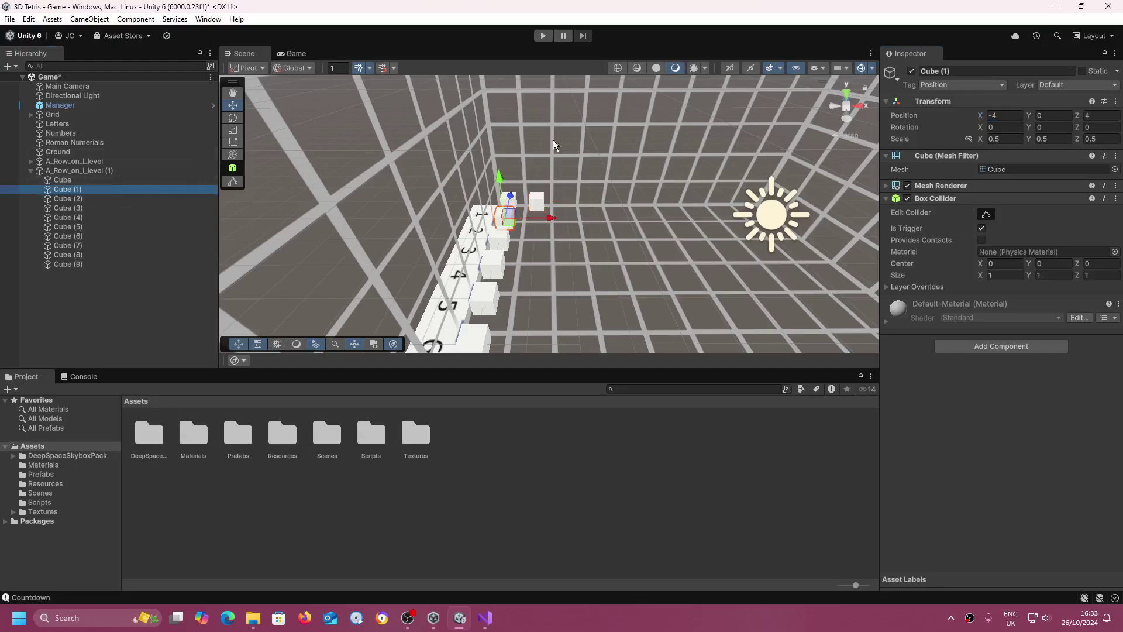
pyautogui.click(991, 116)
pyautogui.write('-2')
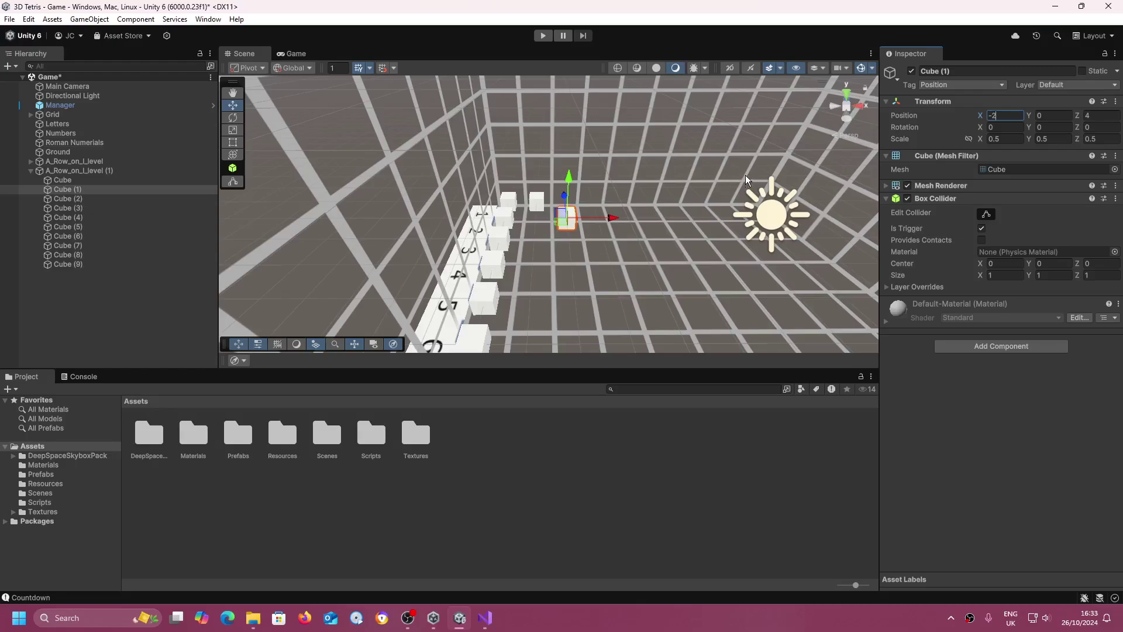
pyautogui.press('BackSpace')
pyautogui.press('BackSpace')
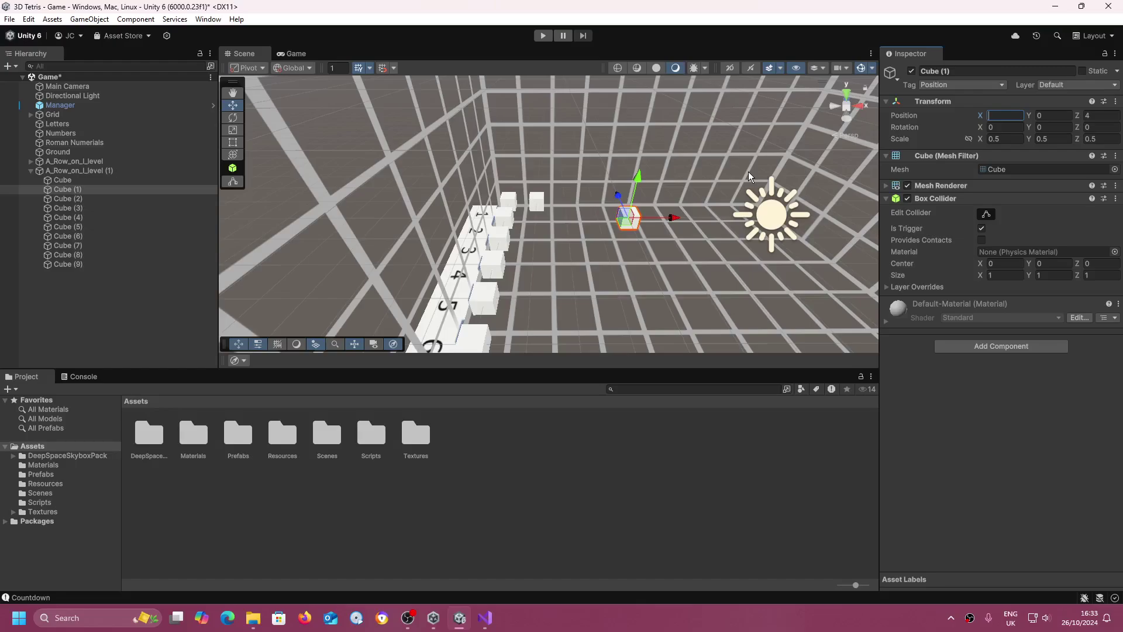
pyautogui.write('4')
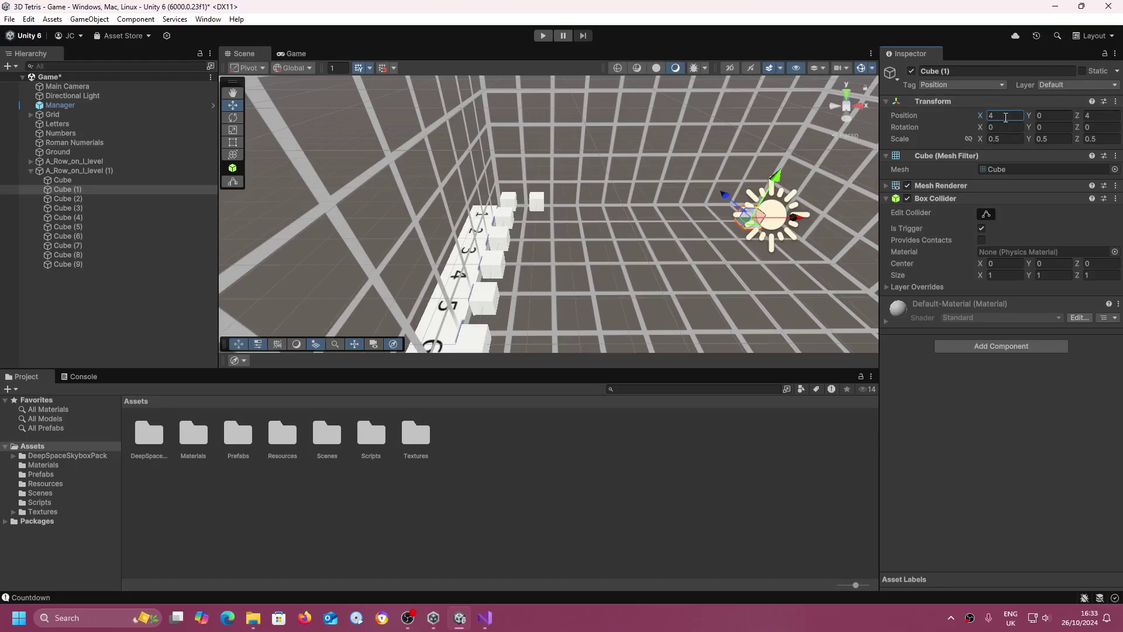
pyautogui.write('3')
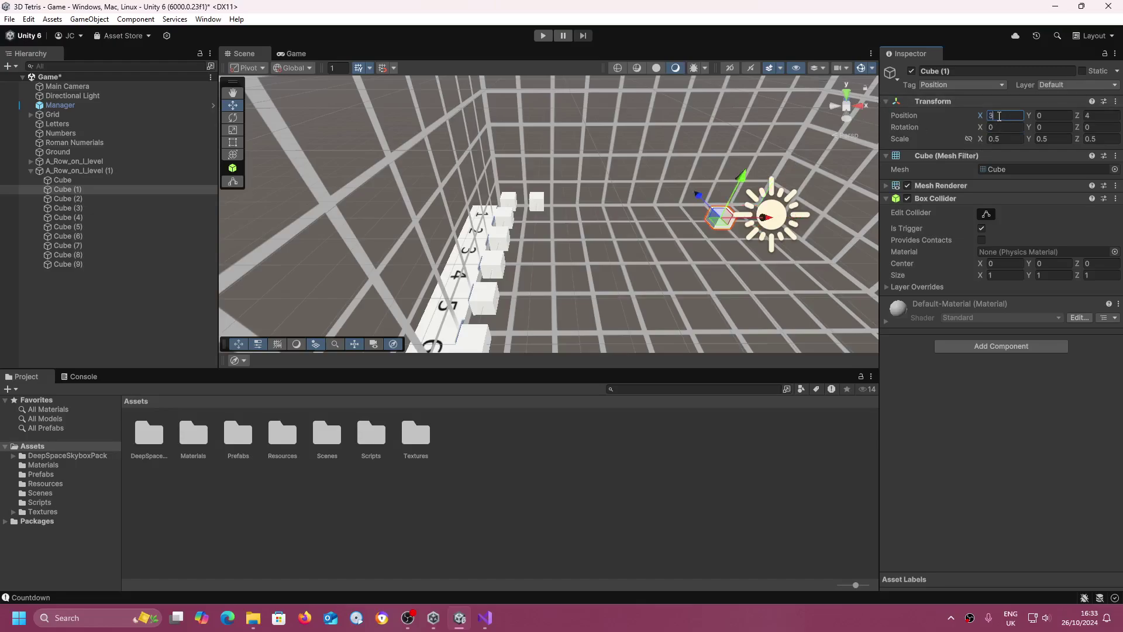
pyautogui.press('BackSpace')
pyautogui.write('-3')
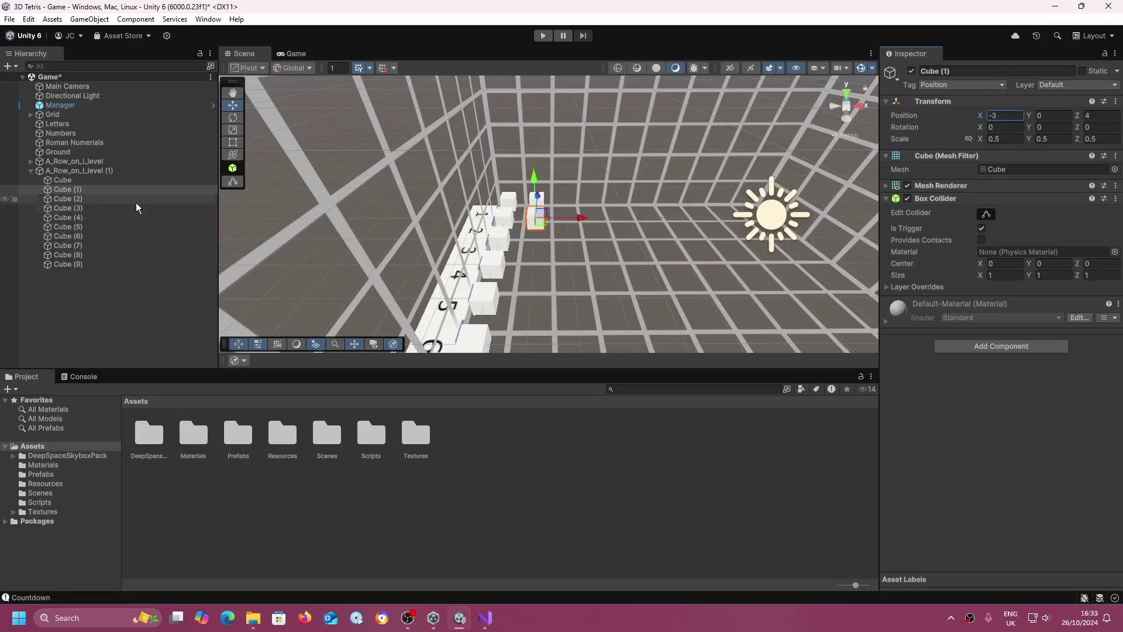
# Set the X position of Cube (2) in the duplicated row to -3
pyautogui.click(68, 199)
pyautogui.click(1001, 115)
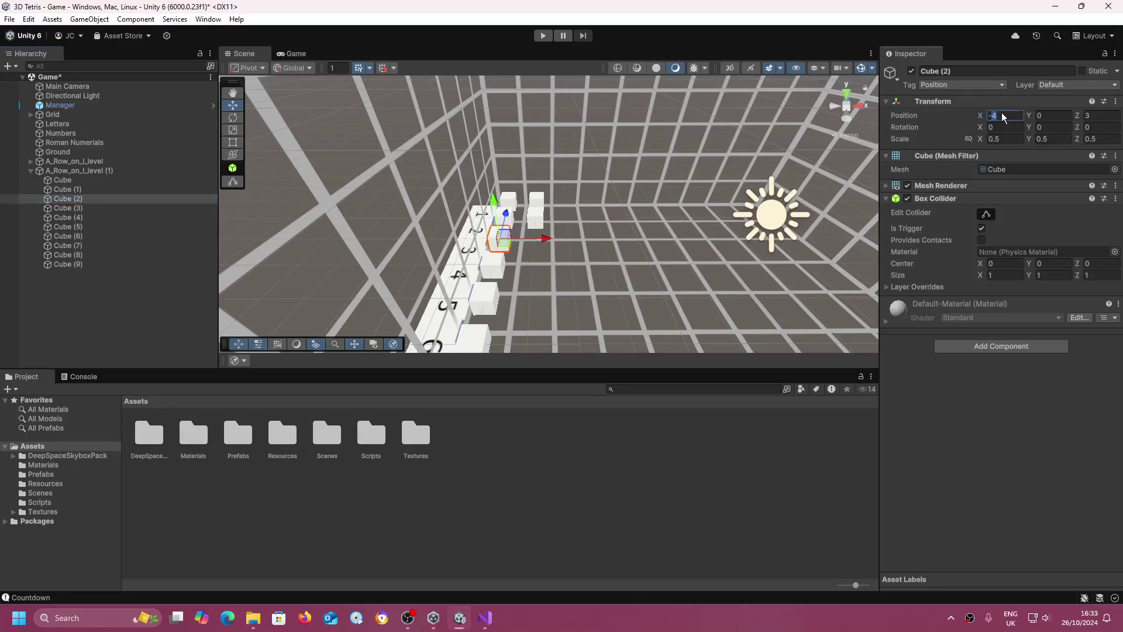
pyautogui.write('-2')
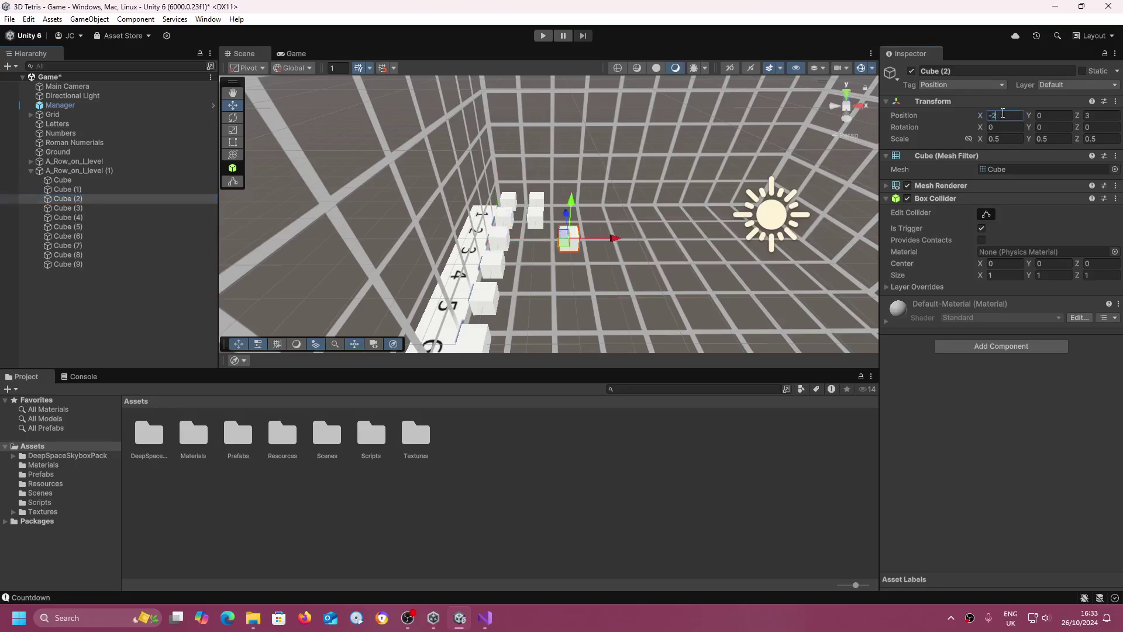
pyautogui.moveTo(710, 216); pyautogui.dragTo(658, 214, button='right')
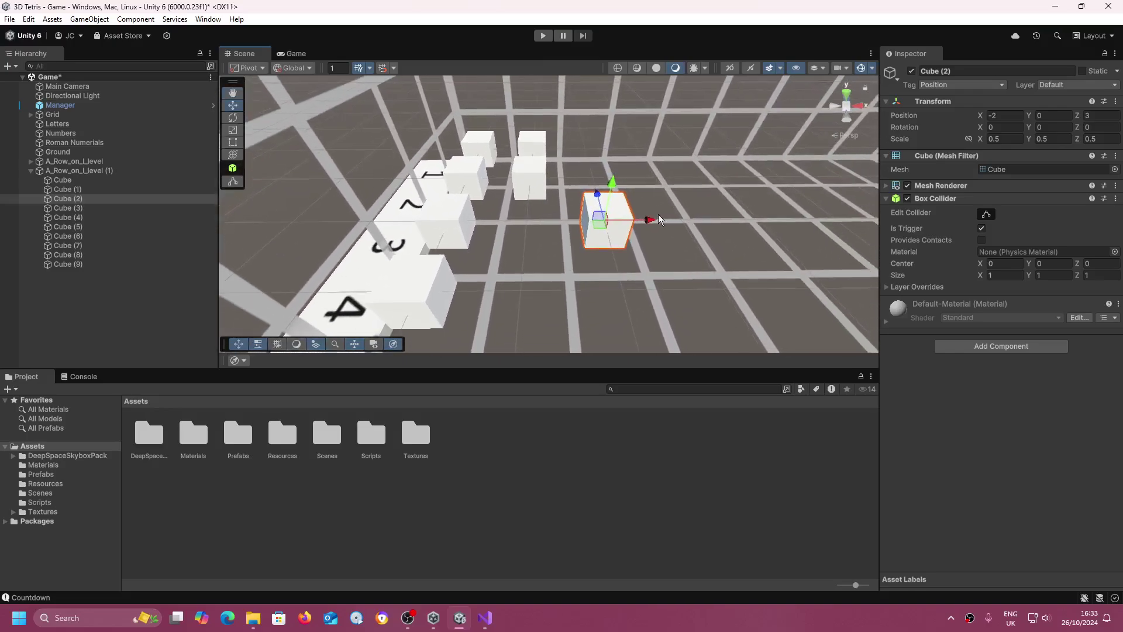
pyautogui.click(1016, 116)
pyautogui.write('3')
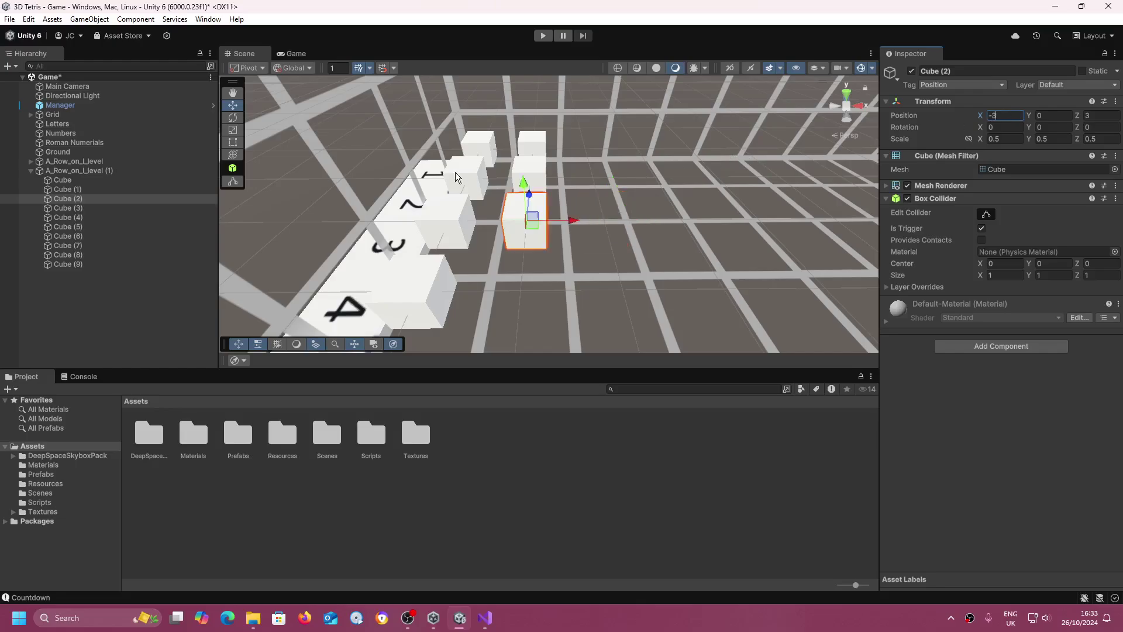
# Set the X position of Cube (3) and Cube (4) in the duplicated row to -3
pyautogui.click(165, 207)
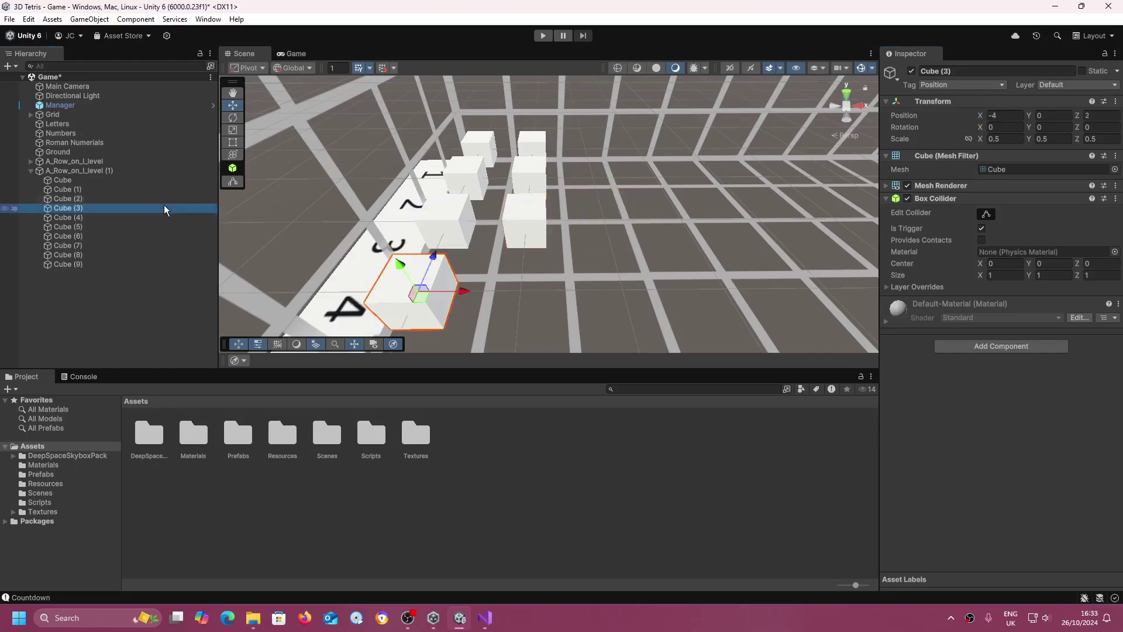
pyautogui.click(1019, 115)
pyautogui.write('-3')
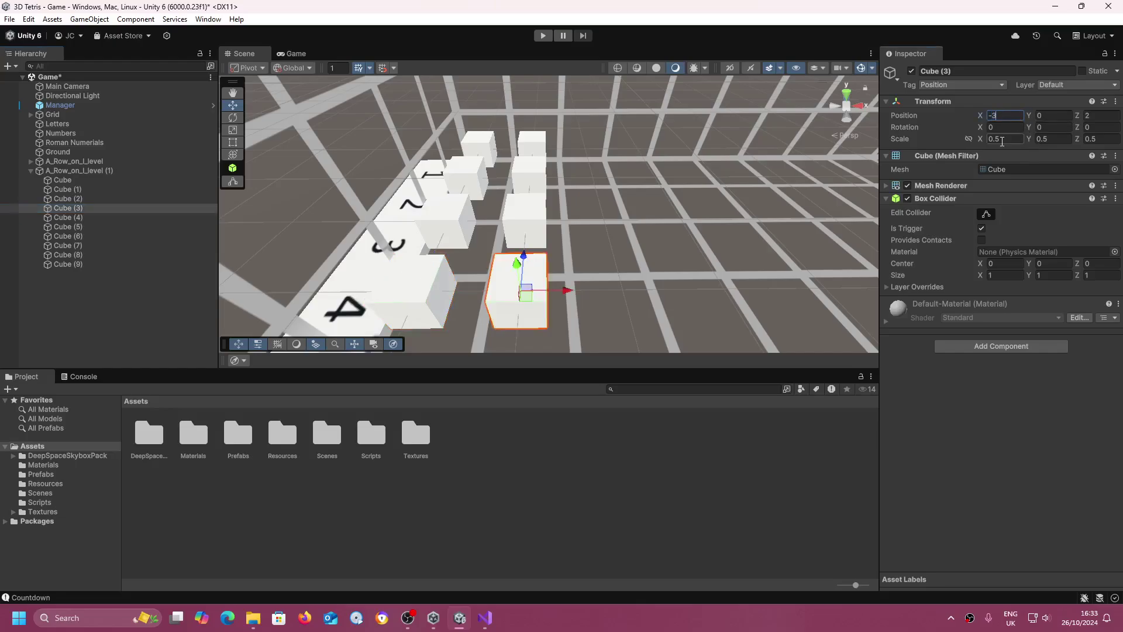
pyautogui.scroll(-6, 601, 139)
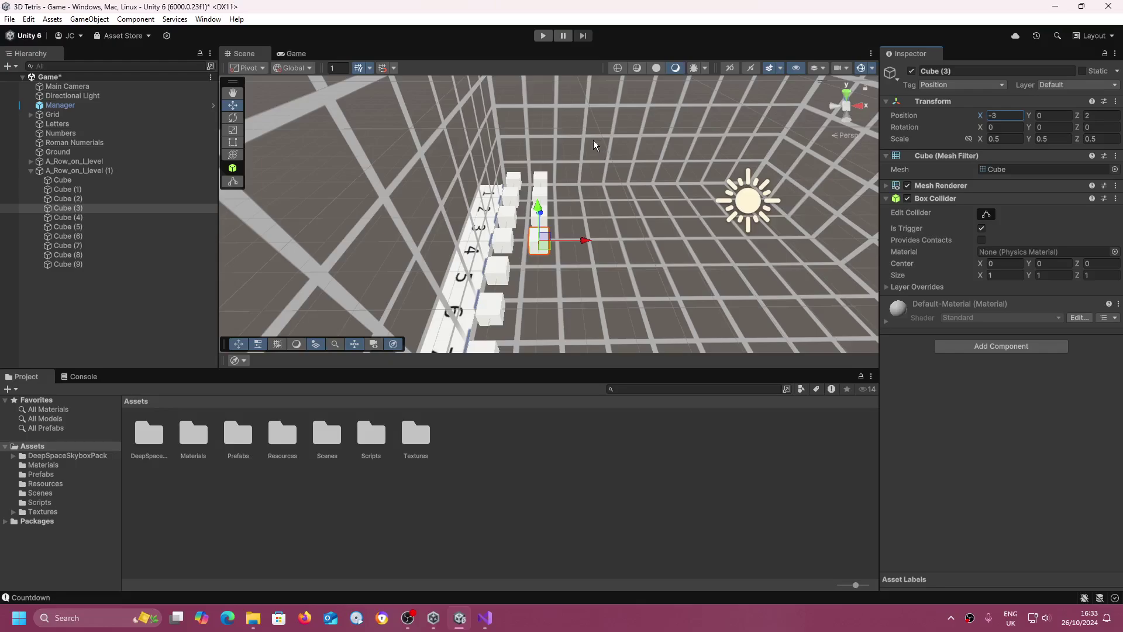
pyautogui.click(119, 217)
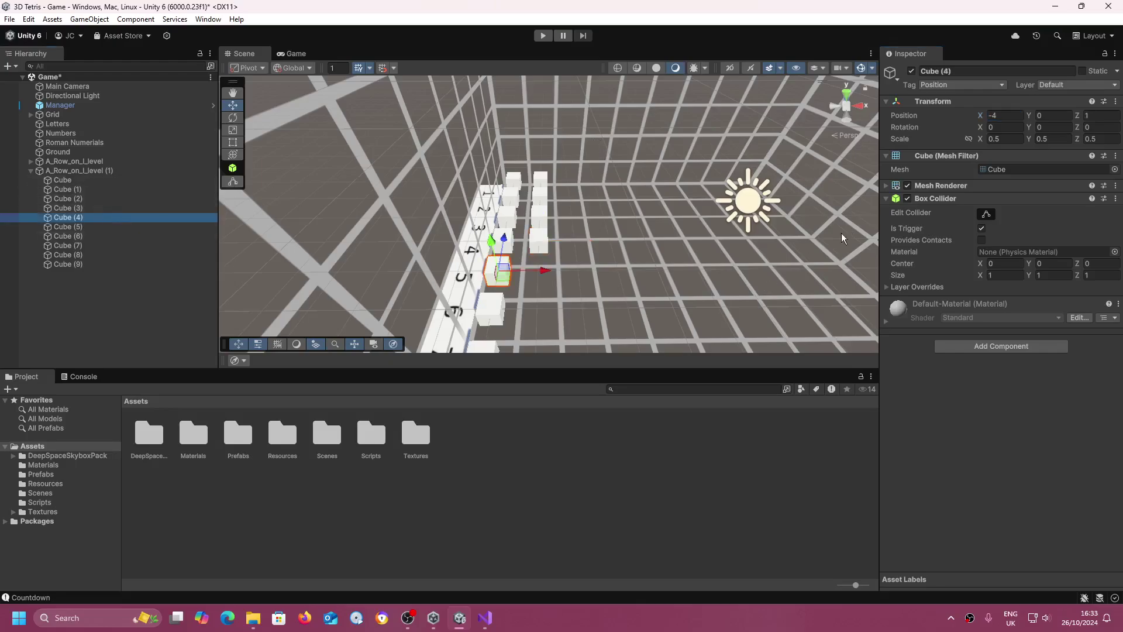
pyautogui.click(1003, 119)
pyautogui.write('-3')
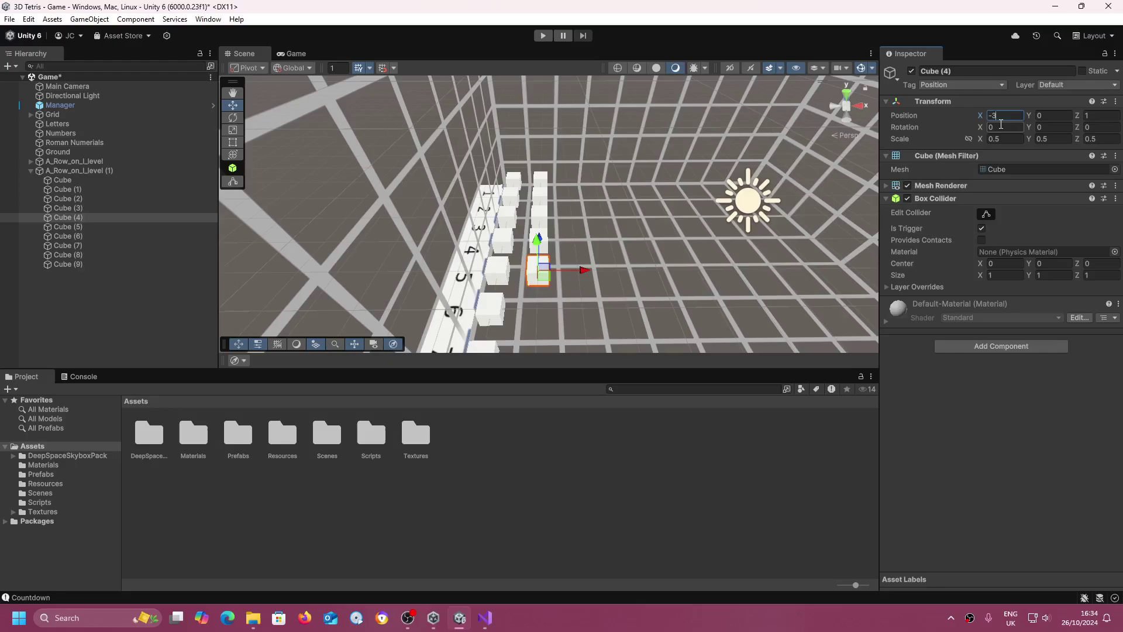
pyautogui.press('Return')
# Set the X position of Cube (5) and Cube (6) in the duplicated row to -3
pyautogui.click(86, 227)
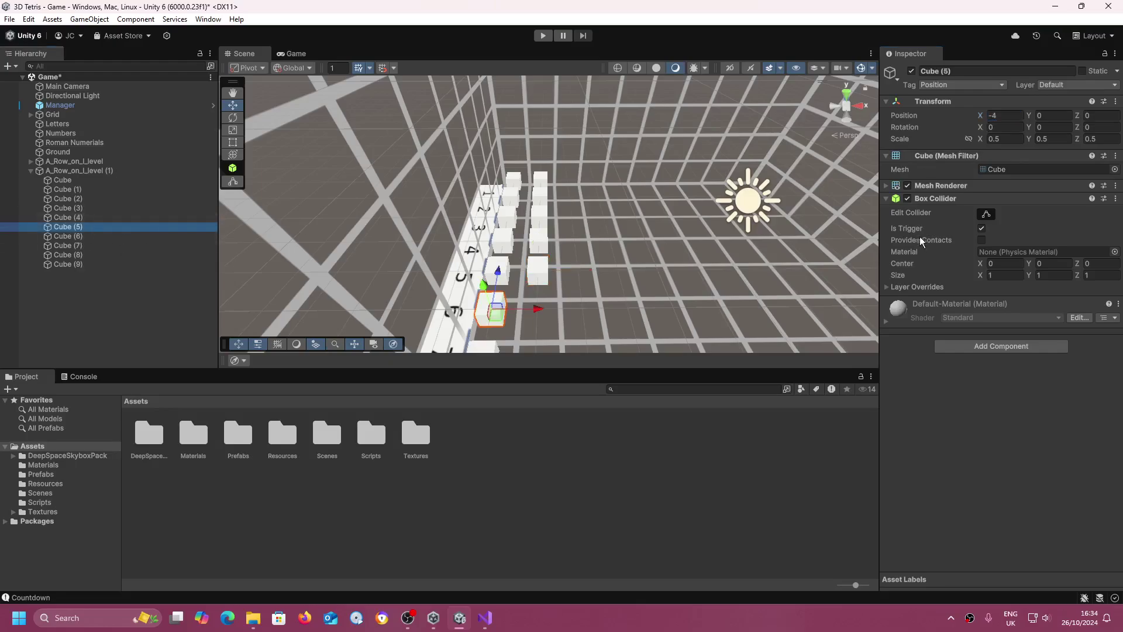
pyautogui.click(1005, 117)
pyautogui.write('-3')
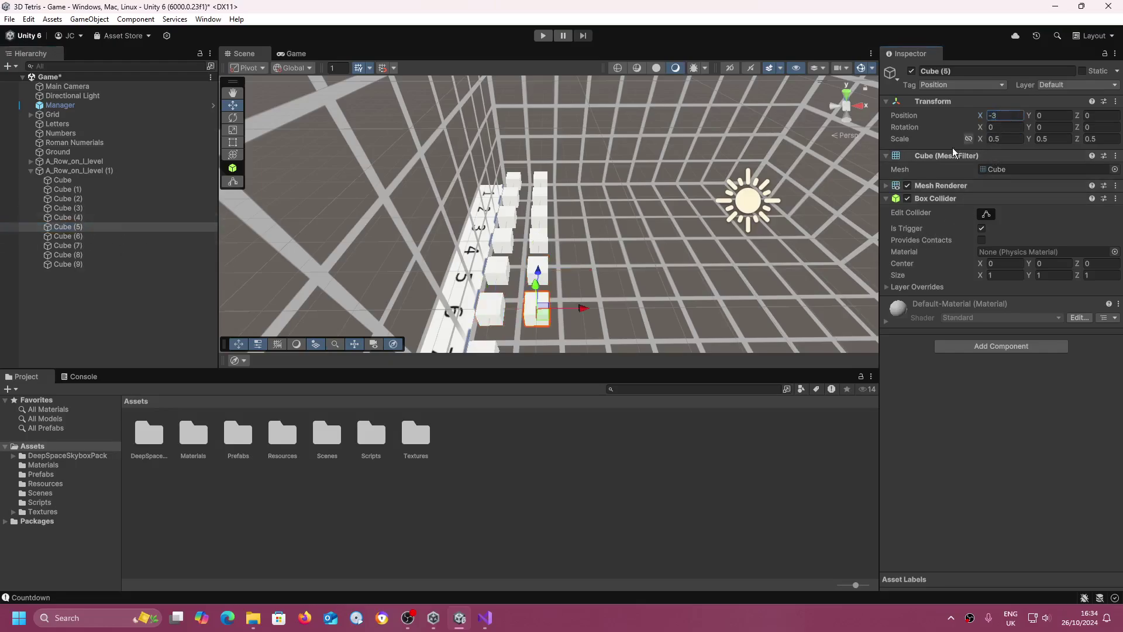
pyautogui.moveTo(760, 193); pyautogui.dragTo(643, 290, button='right')
pyautogui.click(138, 239)
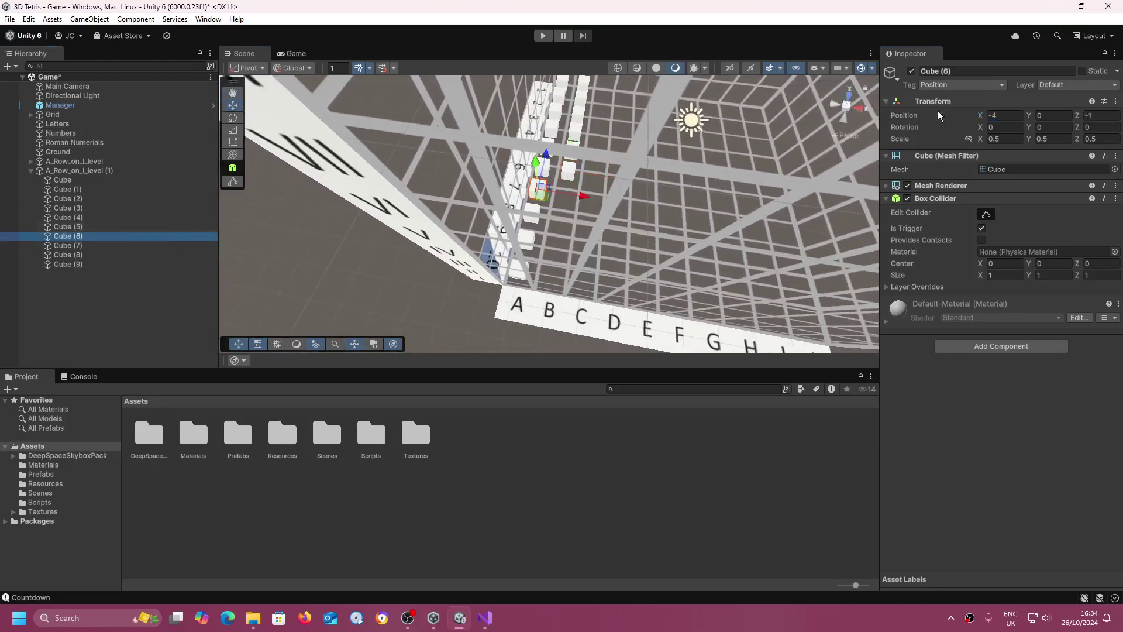
pyautogui.click(1017, 115)
pyautogui.write('-3')
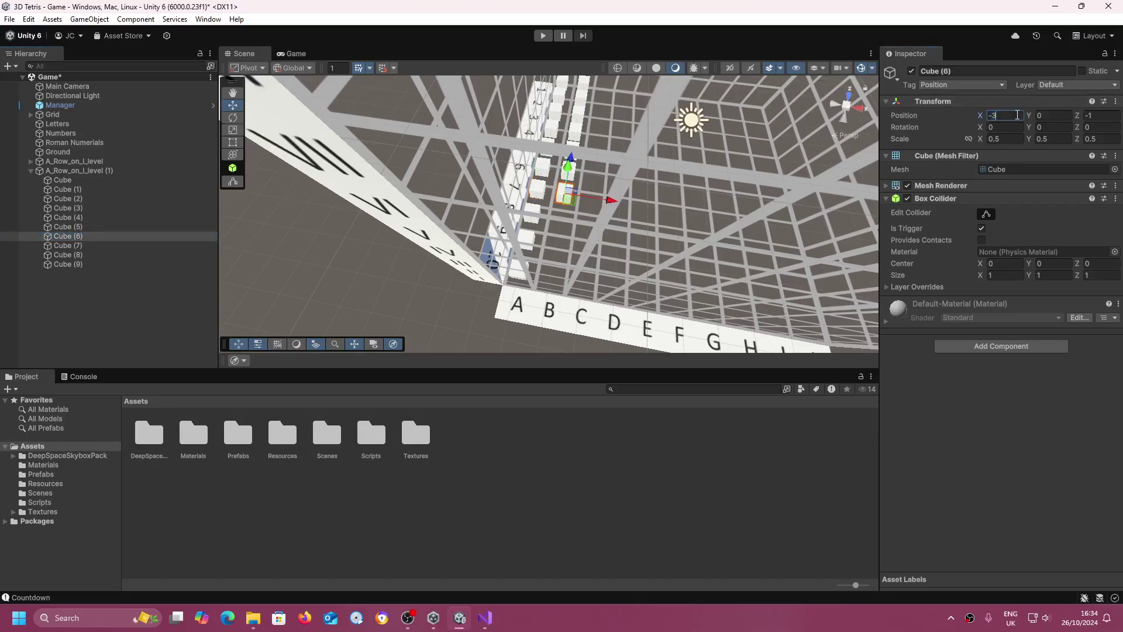
# Set the X position of the duplicated row's last three cubes, Cube (7) through Cube (9), to -3
pyautogui.click(207, 247)
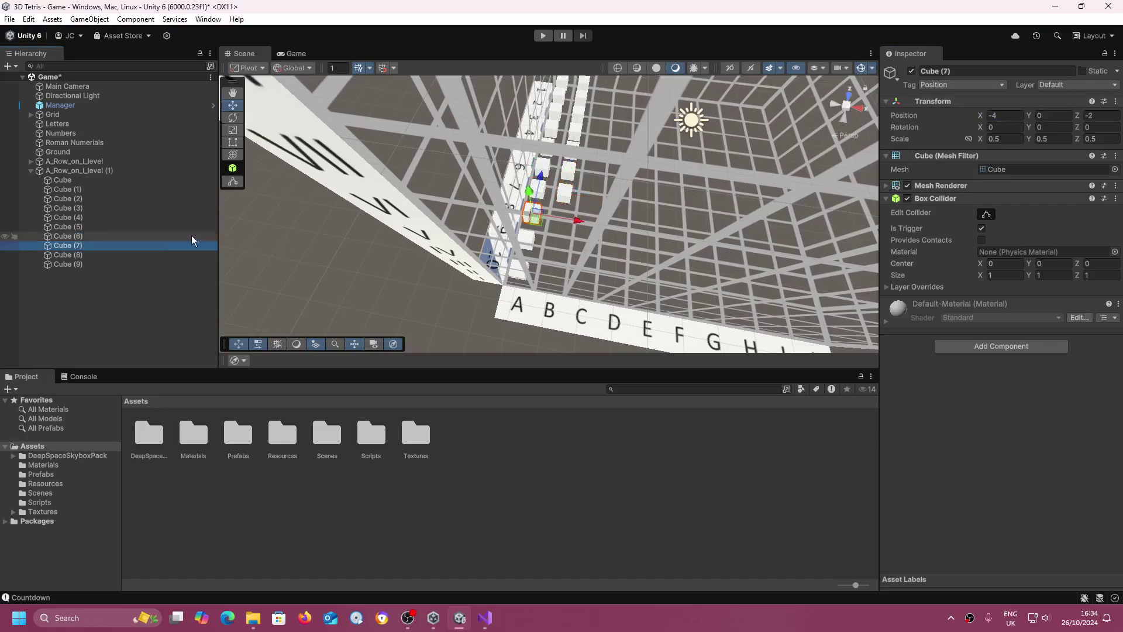
pyautogui.click(999, 115)
pyautogui.write('-3')
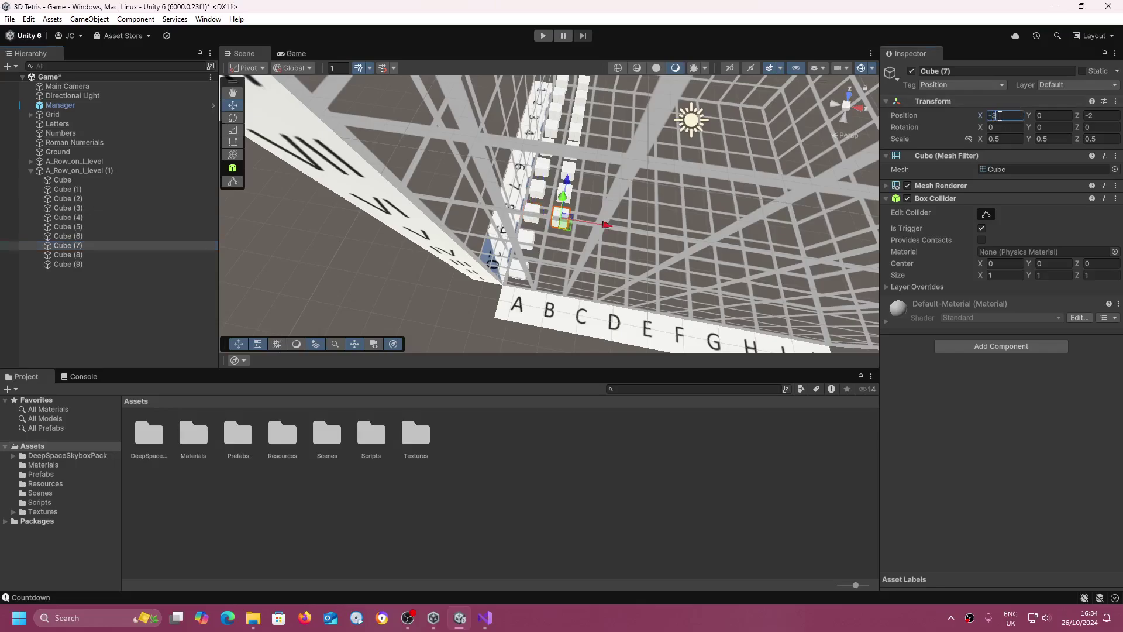
pyautogui.click(71, 254)
pyautogui.click(994, 116)
pyautogui.write('-3')
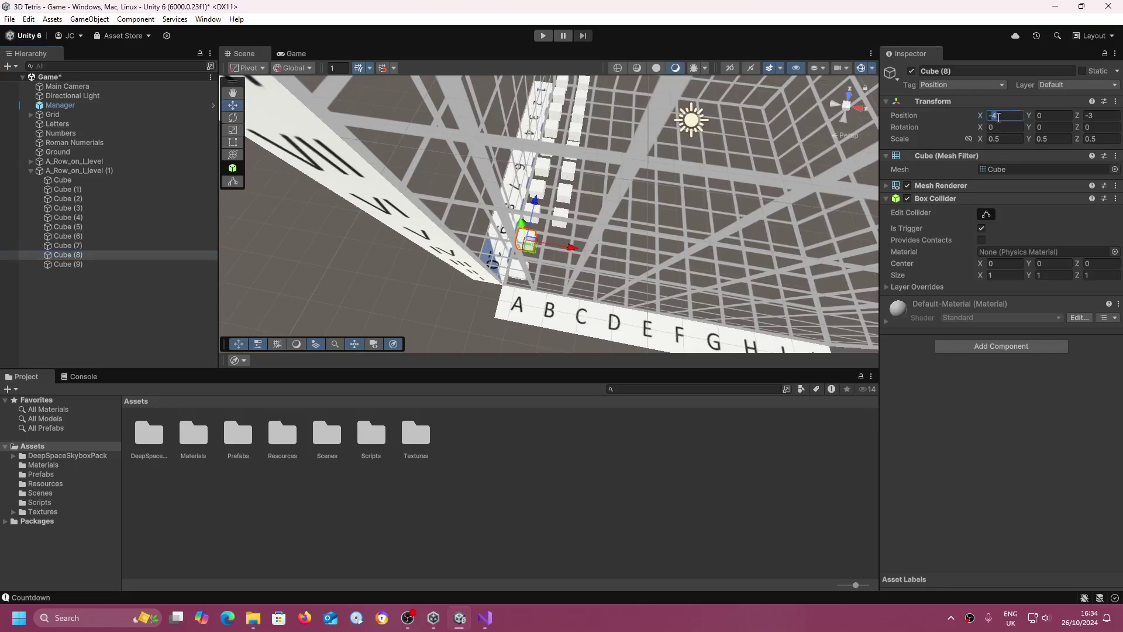
pyautogui.click(121, 263)
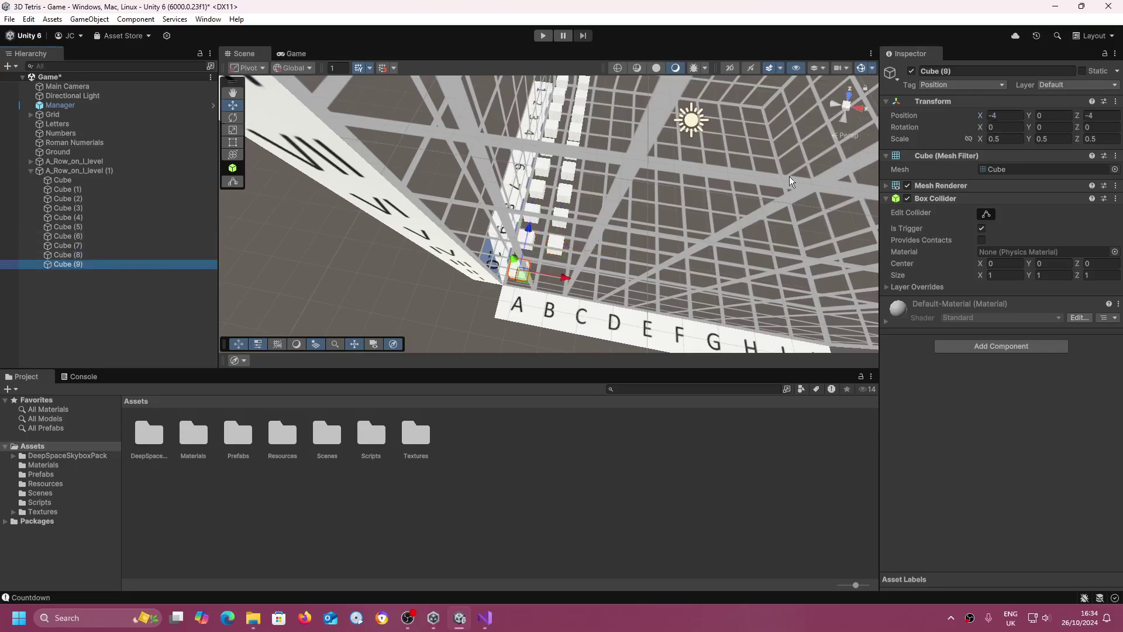
pyautogui.click(1004, 117)
pyautogui.write('-3')
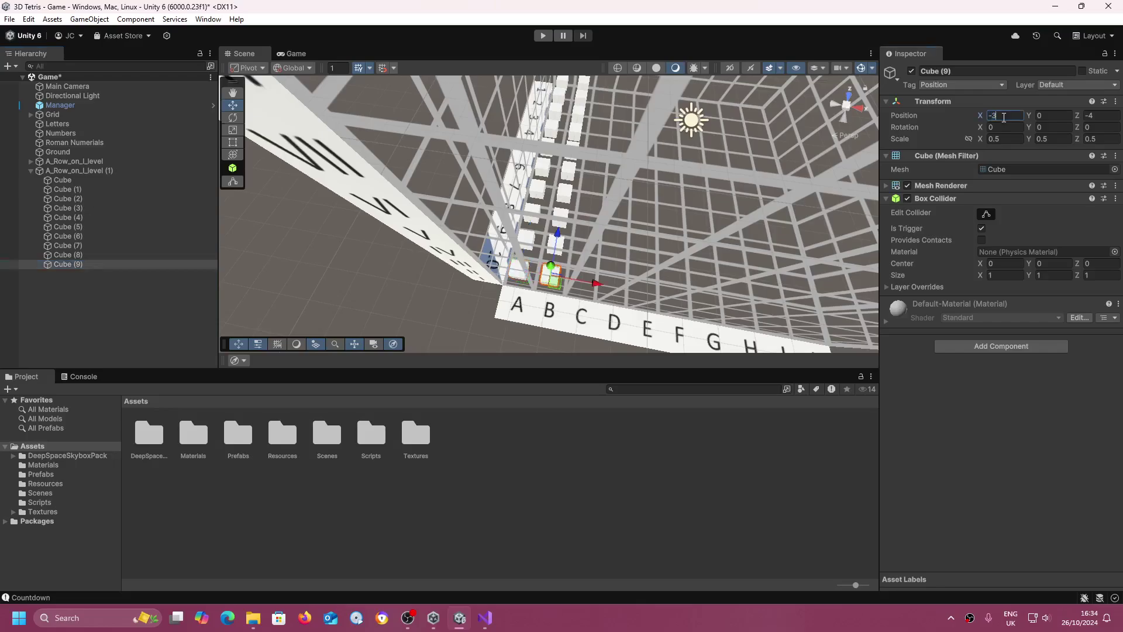
# Check the alignment of the second cube row, then collapse the A_Row_on_I_level (1) group and select it
pyautogui.moveTo(786, 130); pyautogui.dragTo(767, 44, button='right')
pyautogui.press('w')
pyautogui.press('d')
pyautogui.press('s')
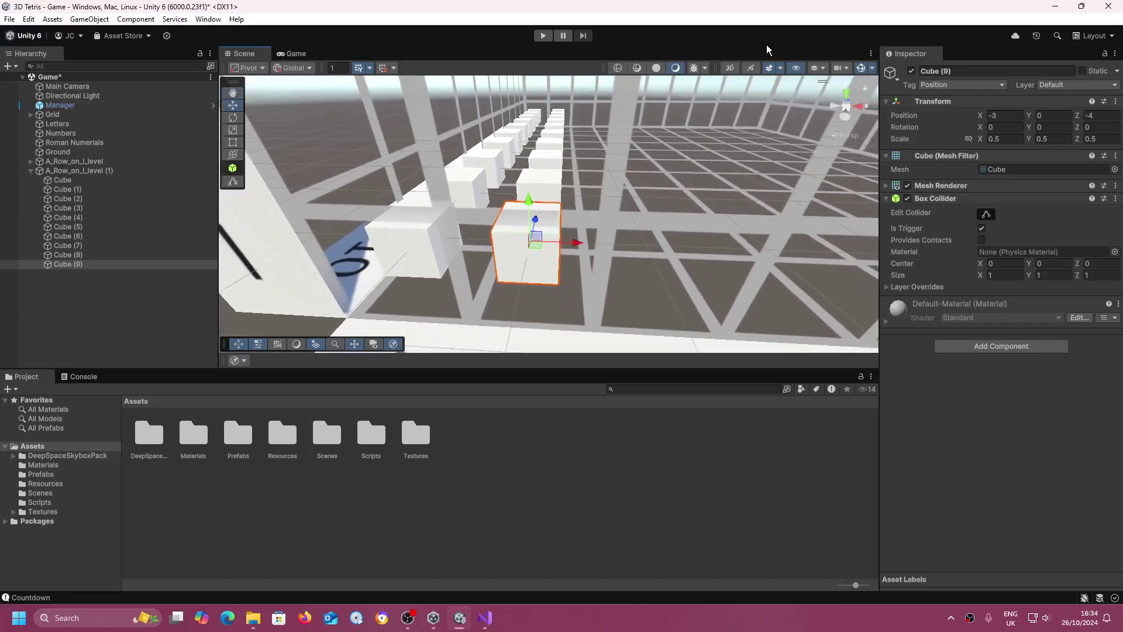
pyautogui.click(132, 237)
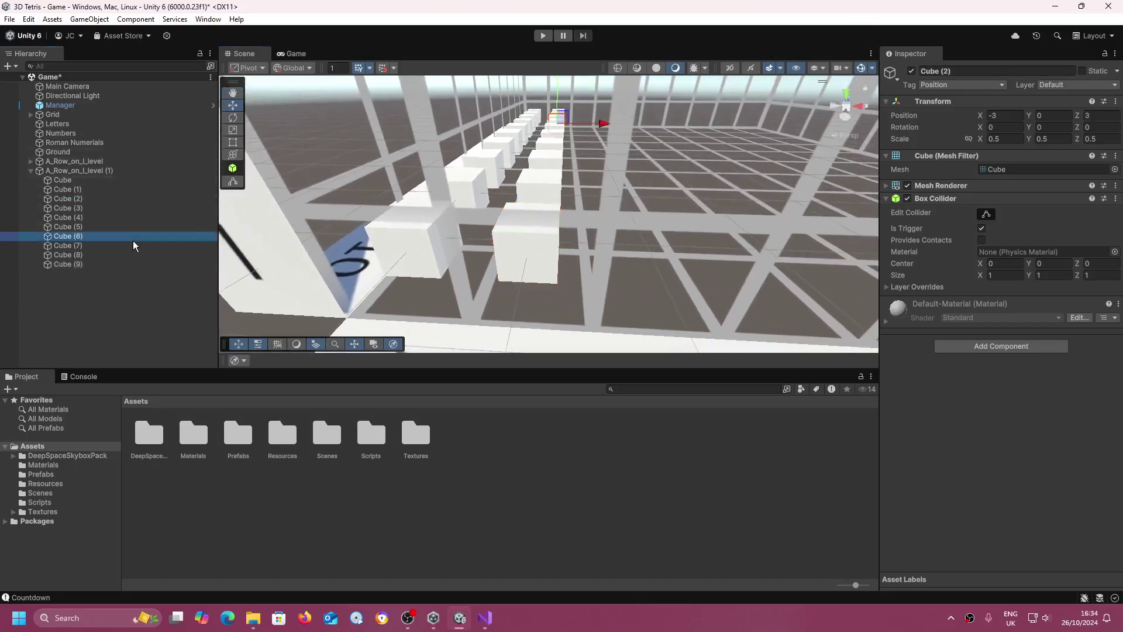
pyautogui.click(31, 171)
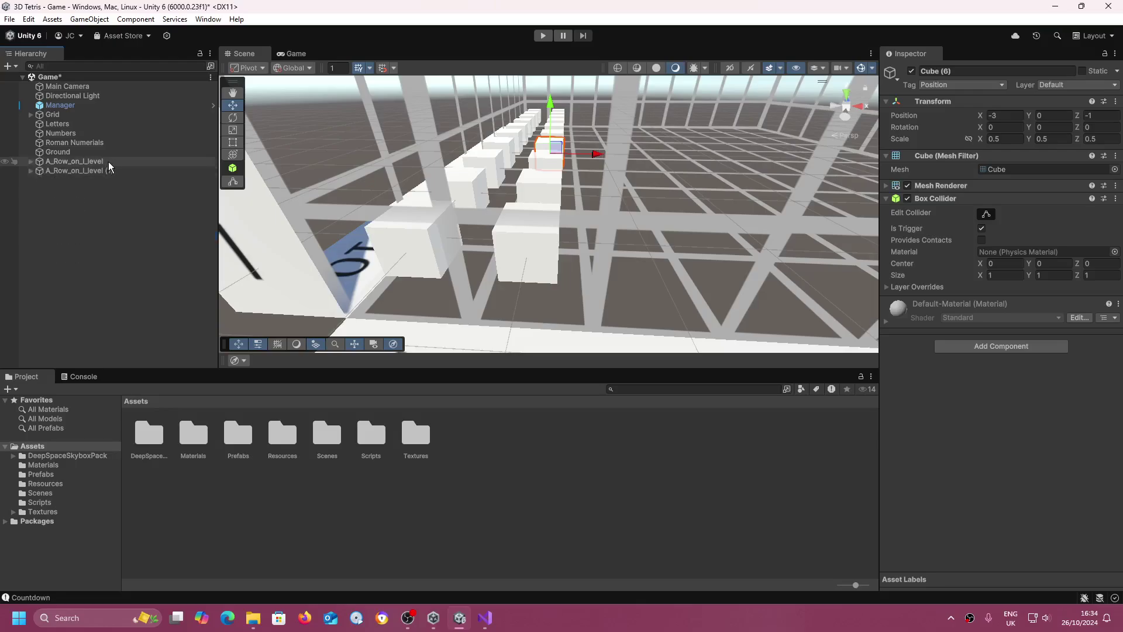
pyautogui.click(90, 171)
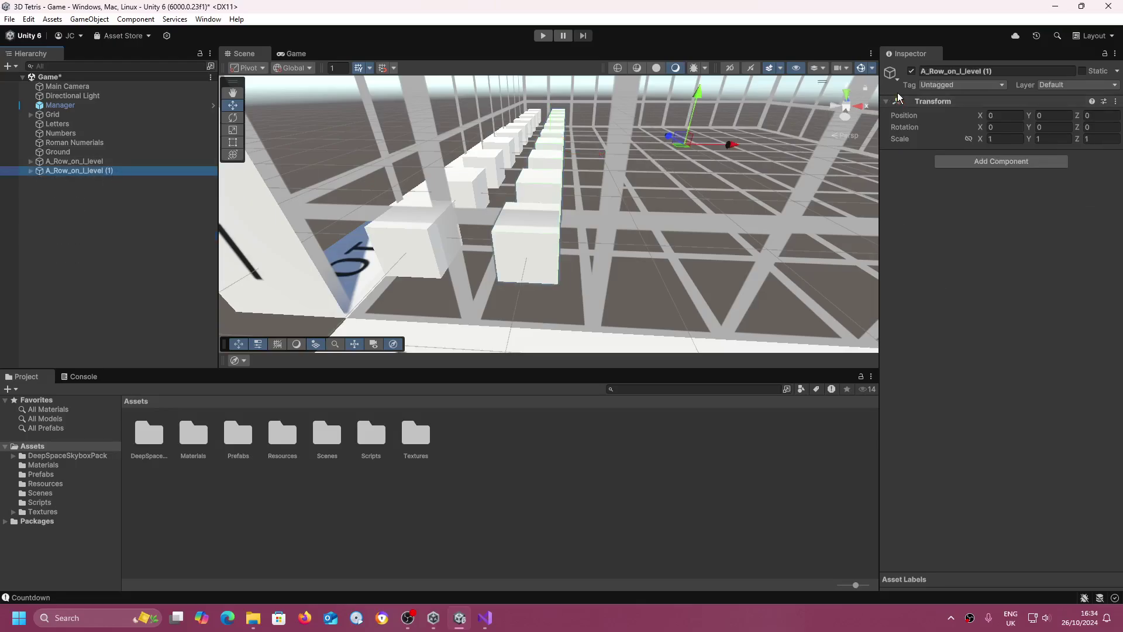
# Rename the duplicated A_Row_on_I_level (1) group as B_Row_on_I_level
pyautogui.click(921, 71)
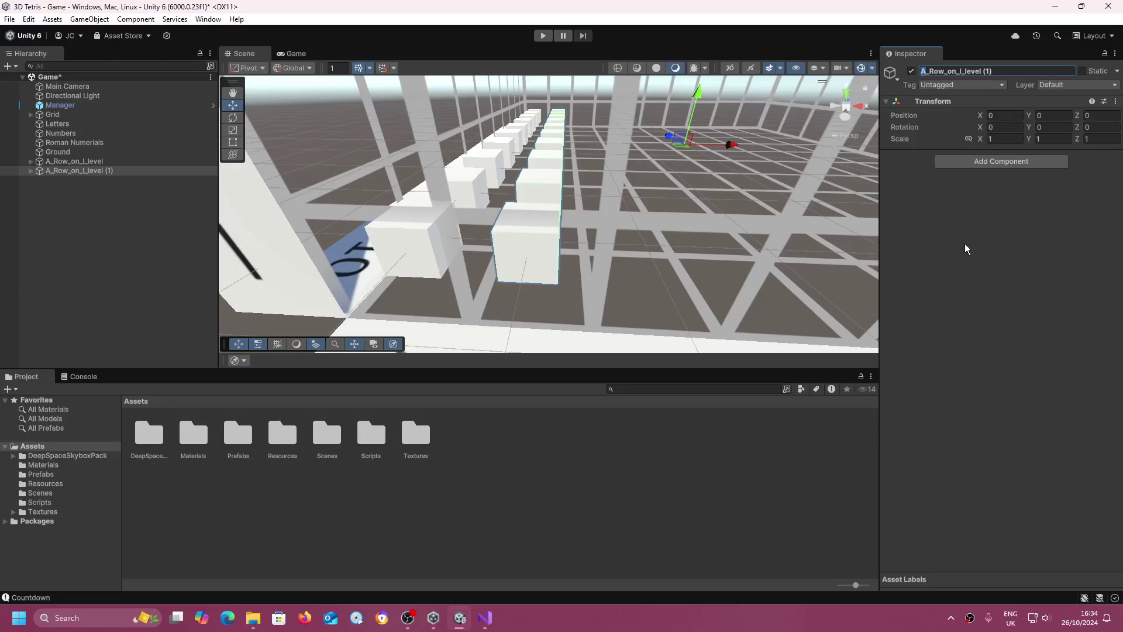
pyautogui.write('B')
# Examine the A and B cube rows from several angles against the letter and Roman numeral labels of the grid
pyautogui.press('a')
pyautogui.moveTo(693, 182); pyautogui.dragTo(696, 168, button='right')
pyautogui.press('s')
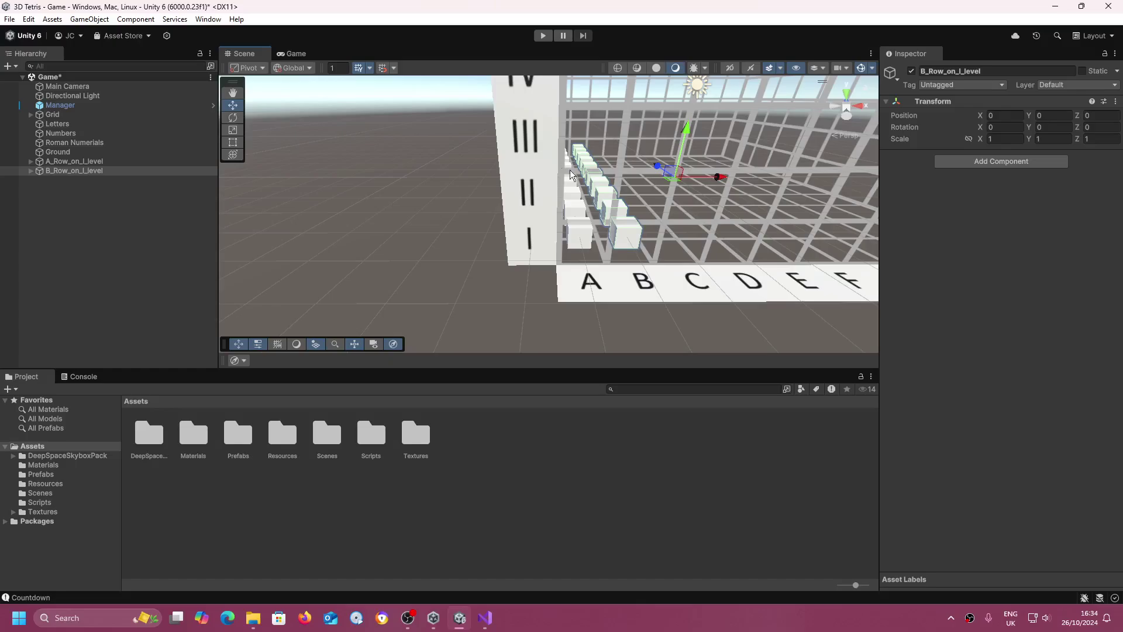
pyautogui.moveTo(648, 202); pyautogui.dragTo(648, 202, button='right')
pyautogui.press('d')
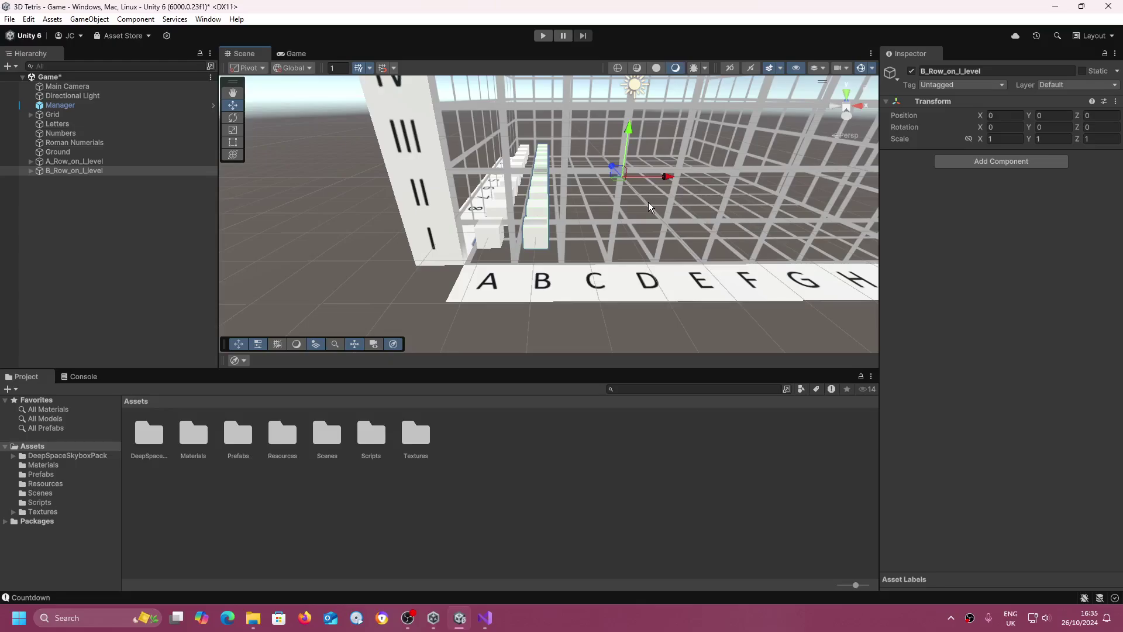
pyautogui.keyDown('alt'); pyautogui.moveTo(648, 203); pyautogui.dragTo(631, 243); pyautogui.keyUp('alt')
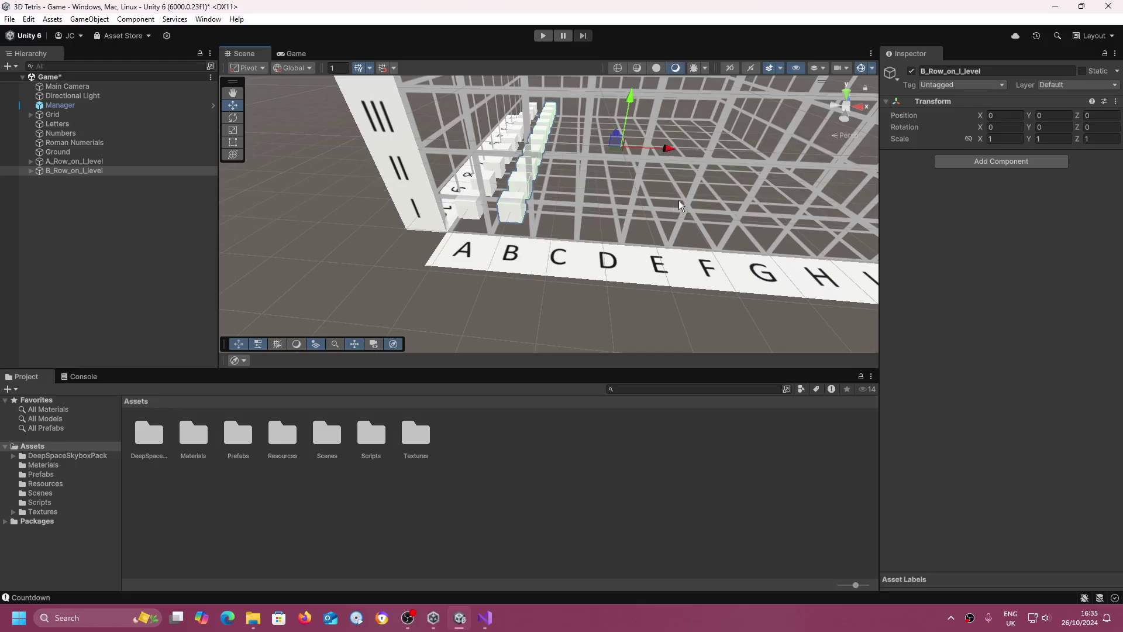
pyautogui.press('w')
pyautogui.moveTo(678, 200); pyautogui.dragTo(693, 171, button='right')
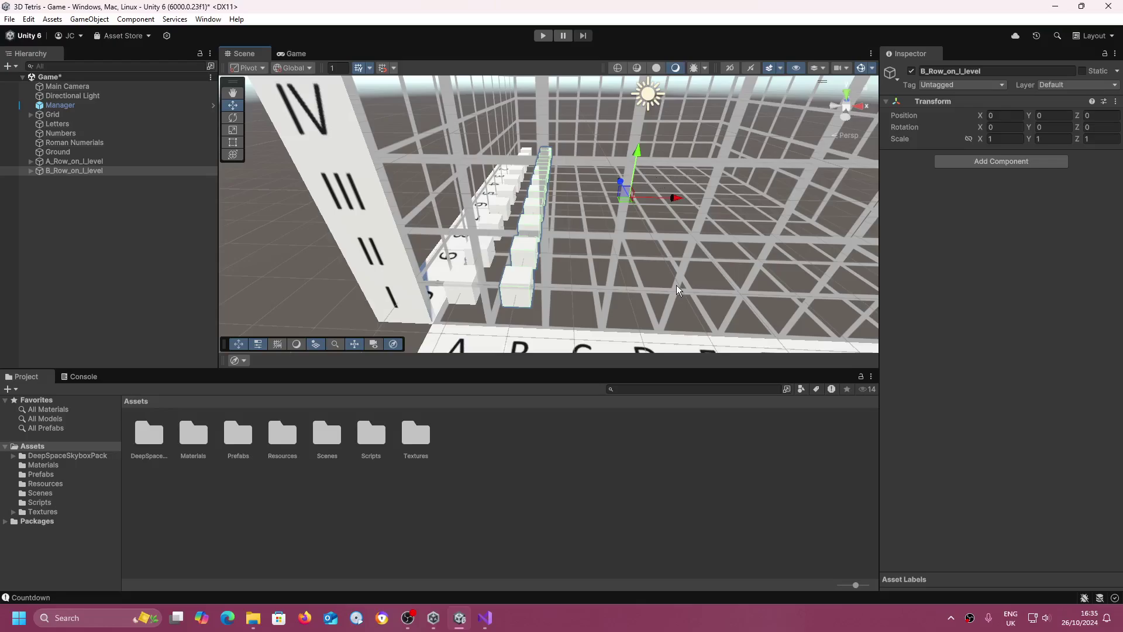
pyautogui.press('s')
pyautogui.moveTo(676, 286); pyautogui.dragTo(678, 311, button='right')
pyautogui.press('d')
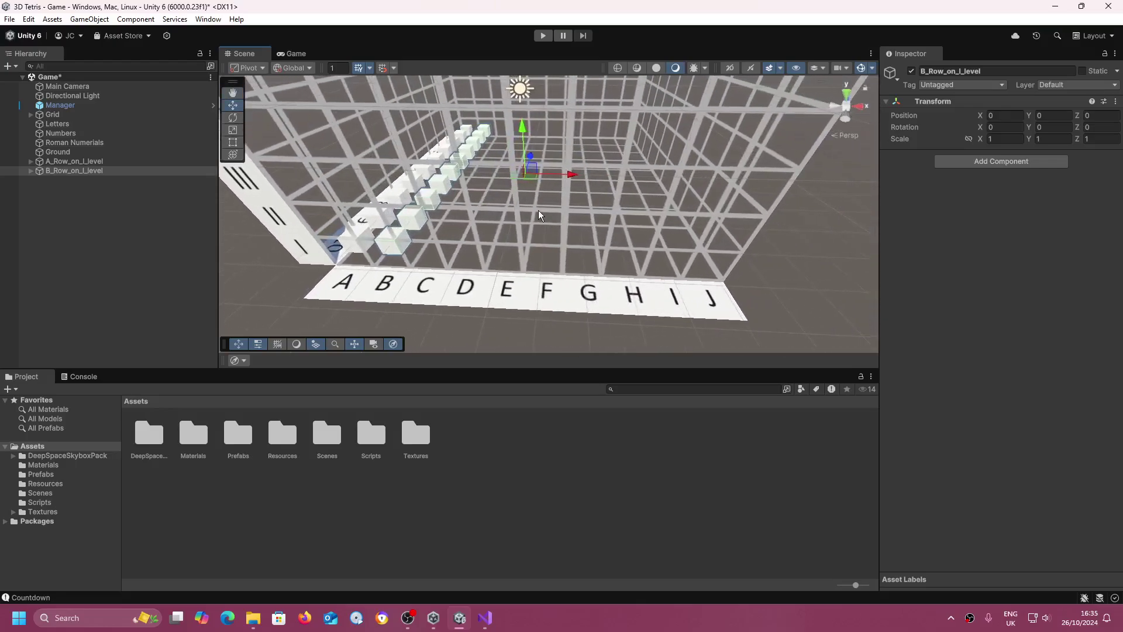
pyautogui.moveTo(500, 196); pyautogui.dragTo(490, 236, button='right')
pyautogui.press('e')
pyautogui.press('w')
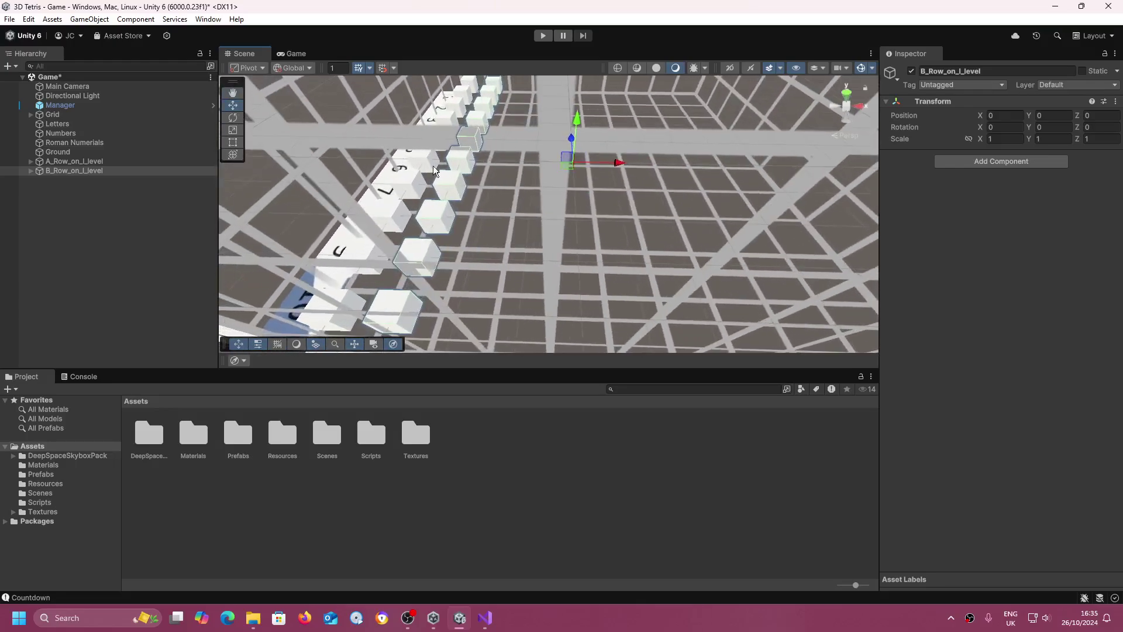
# Duplicate the B_Row_on_I_level group and set the X position of the copy's first Cube to -2
pyautogui.rightClick(109, 168)
pyautogui.click(189, 237)
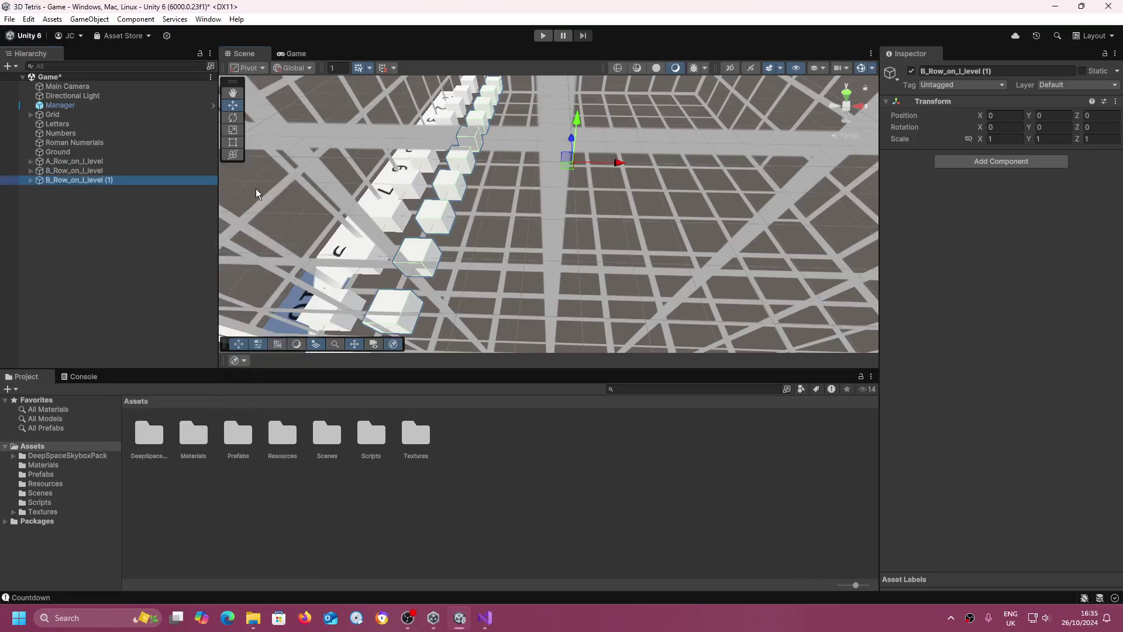
pyautogui.click(31, 181)
pyautogui.click(88, 189)
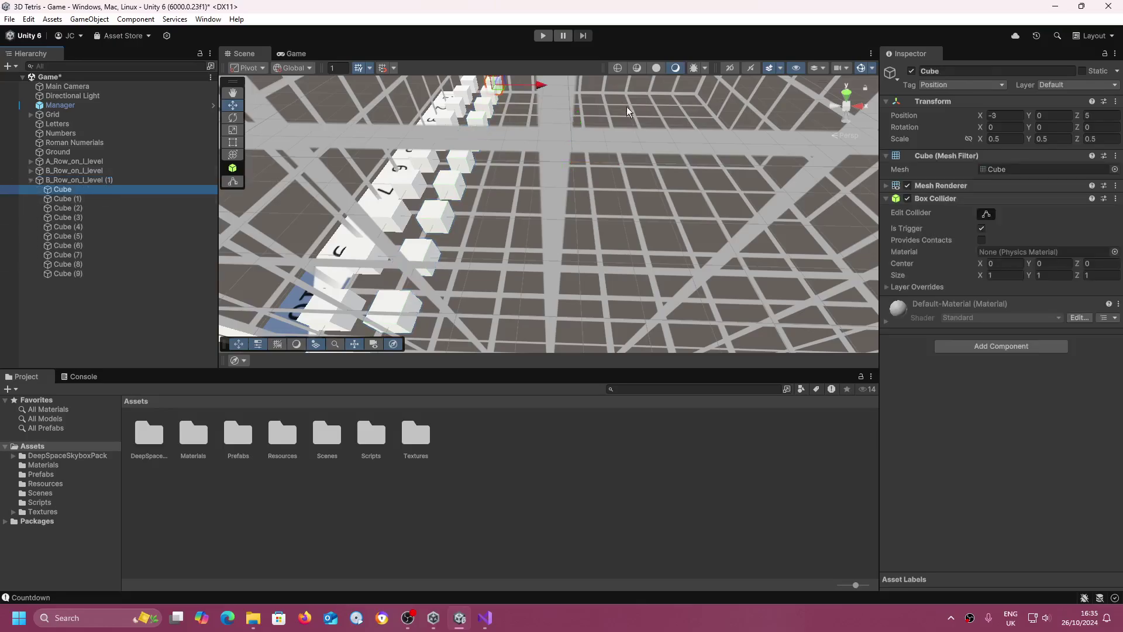
pyautogui.click(1000, 116)
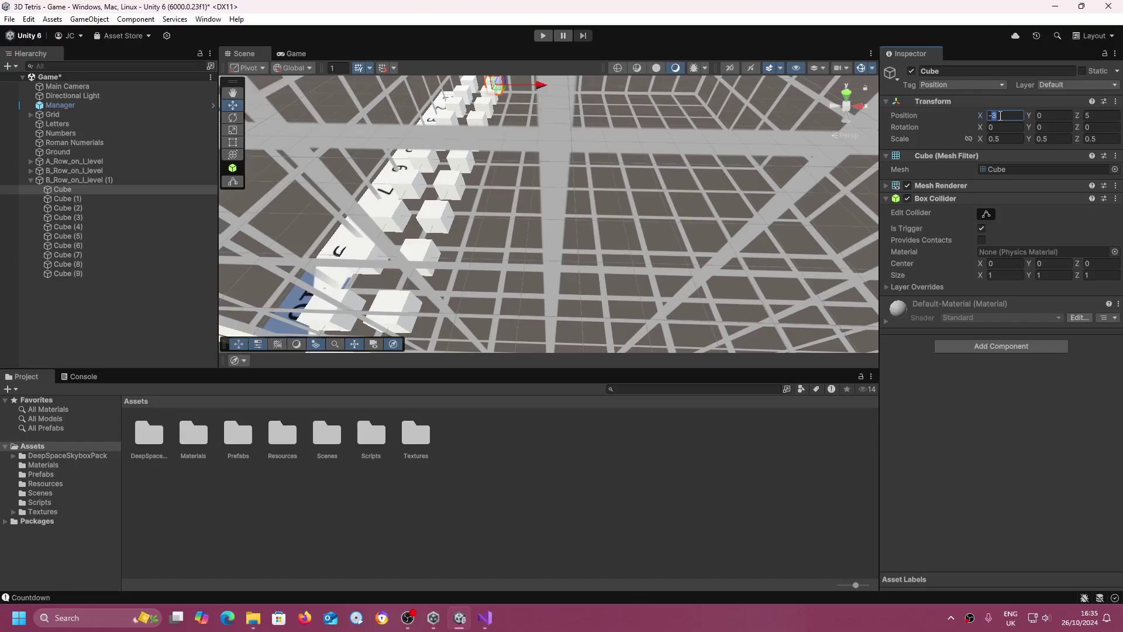
pyautogui.write('-2')
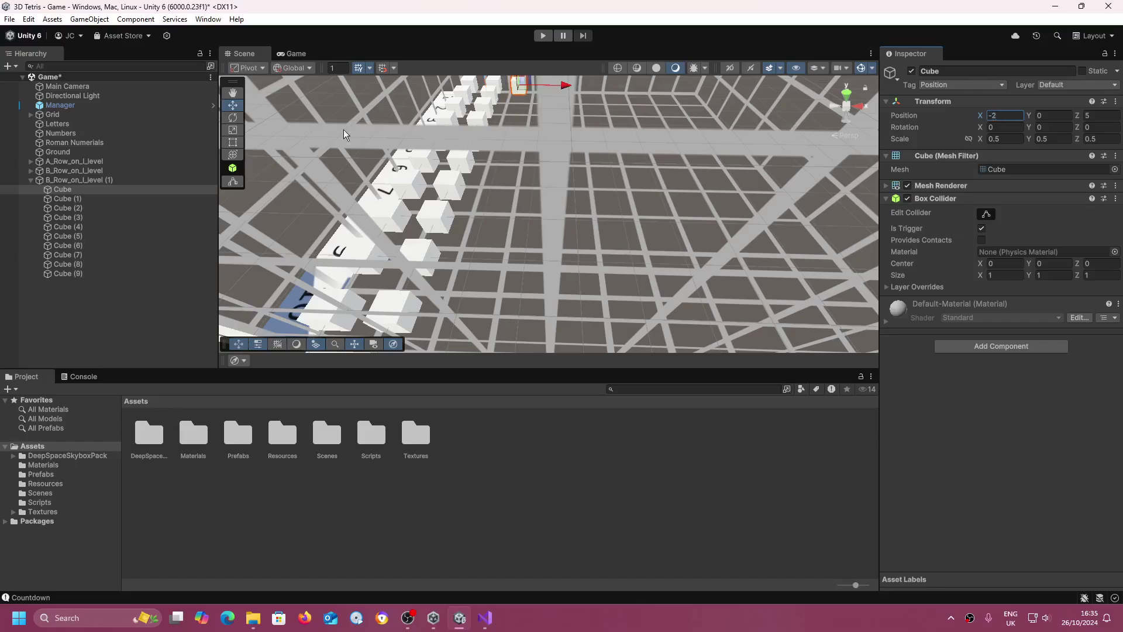
# Set the X position of Cube (1) in the B_Row_on_I_level (1) group to -2
pyautogui.click(156, 199)
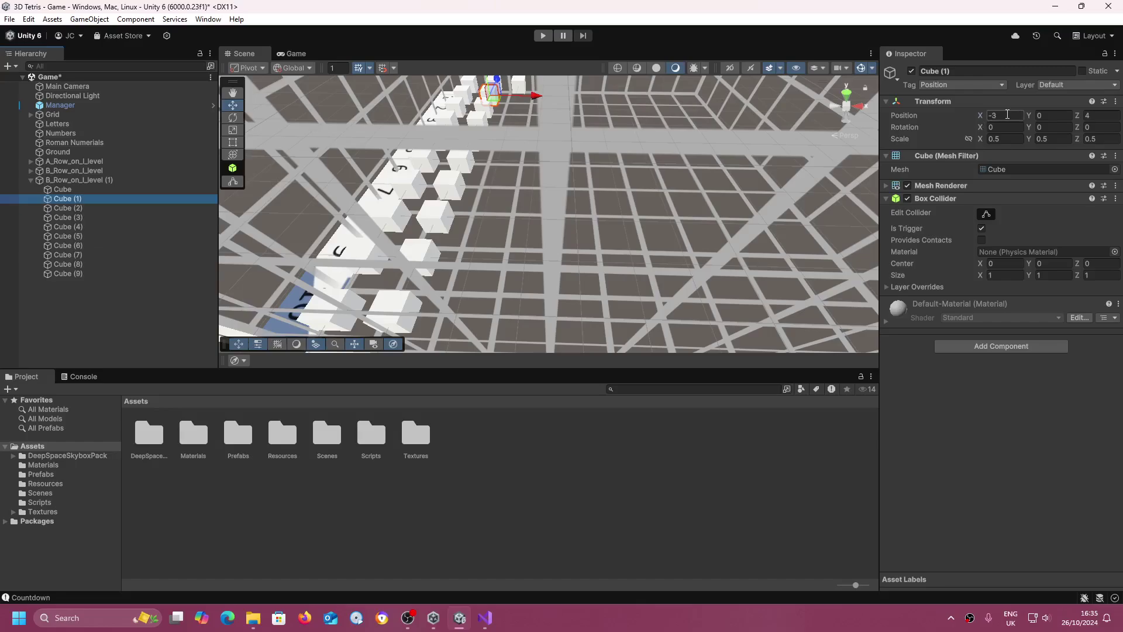
pyautogui.click(1006, 115)
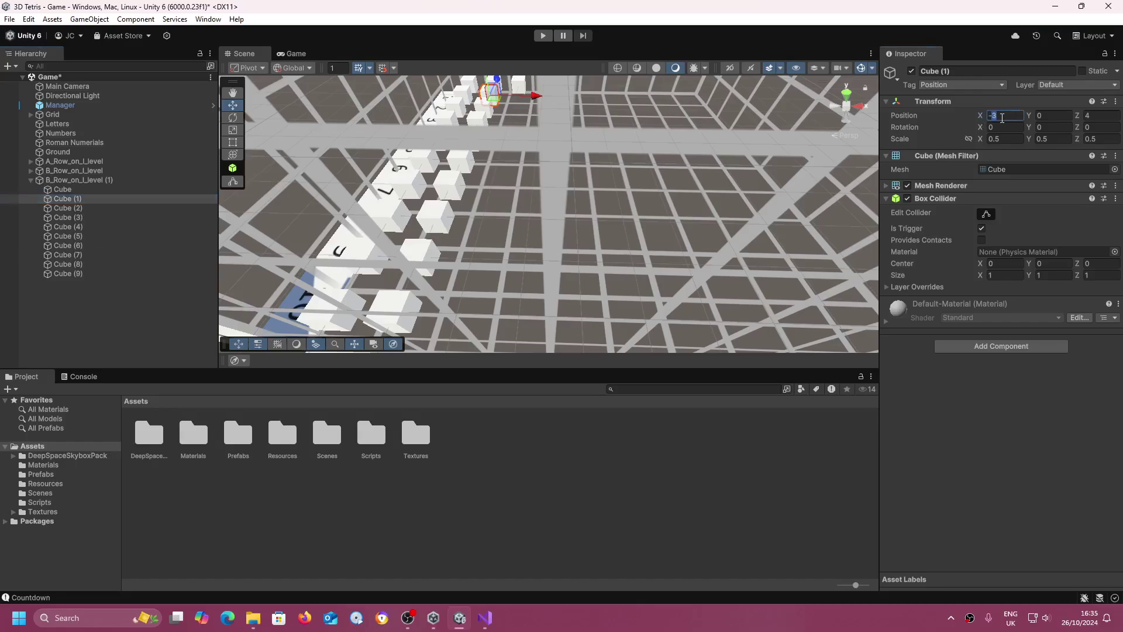
pyautogui.write('-2')
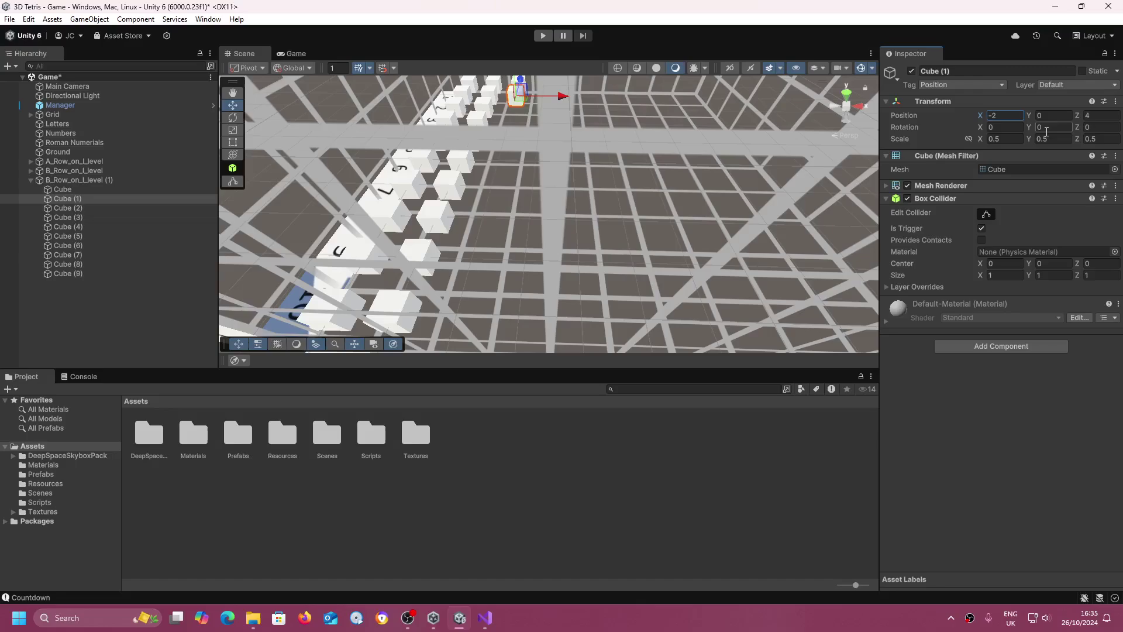
pyautogui.scroll(-5, 409, 136)
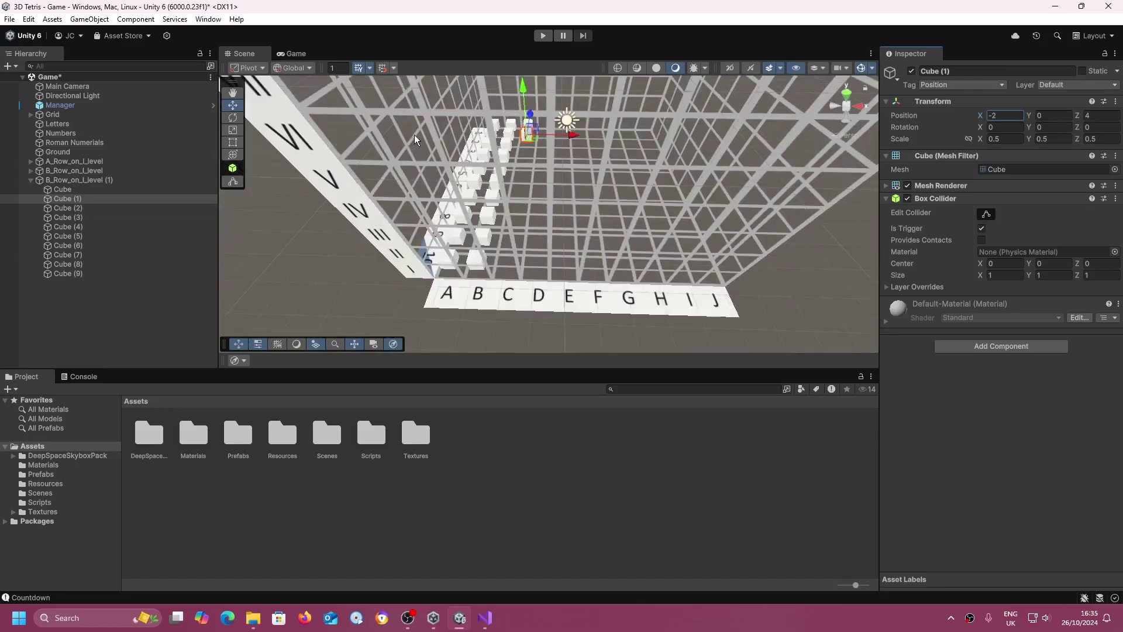
pyautogui.scroll(3, 414, 135)
pyautogui.moveTo(417, 132); pyautogui.dragTo(437, 130, button='right')
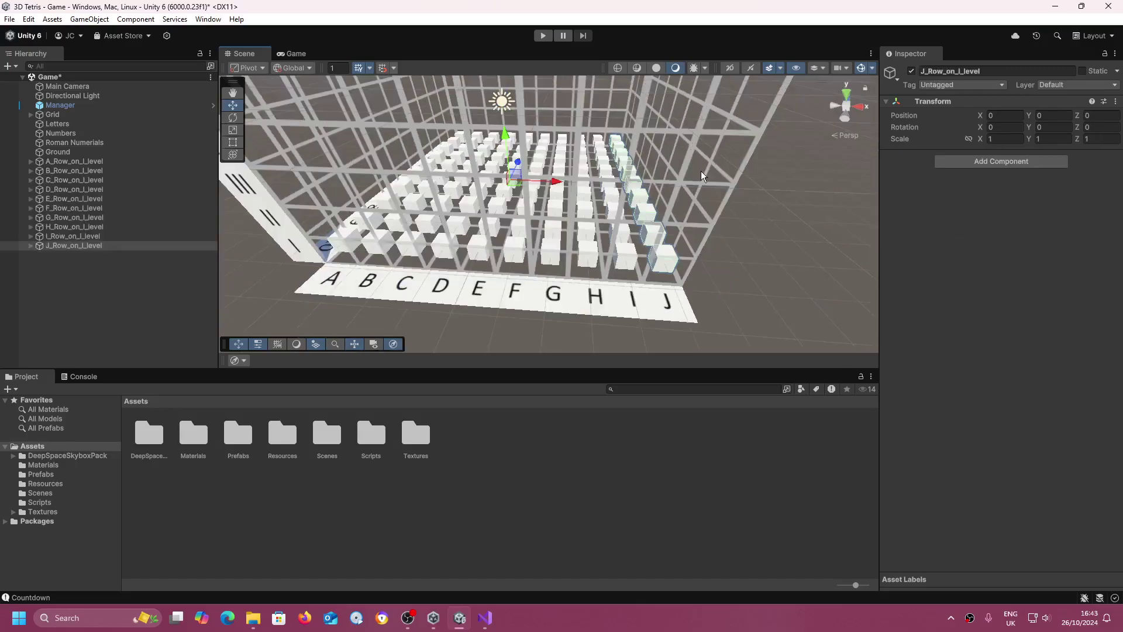
# Inspect the cubes of the B and D rows and the Mesh Renderer settings of the D row's Cube (9), then collapse both groups
pyautogui.press('w')
pyautogui.moveTo(707, 157); pyautogui.dragTo(581, 162, button='right')
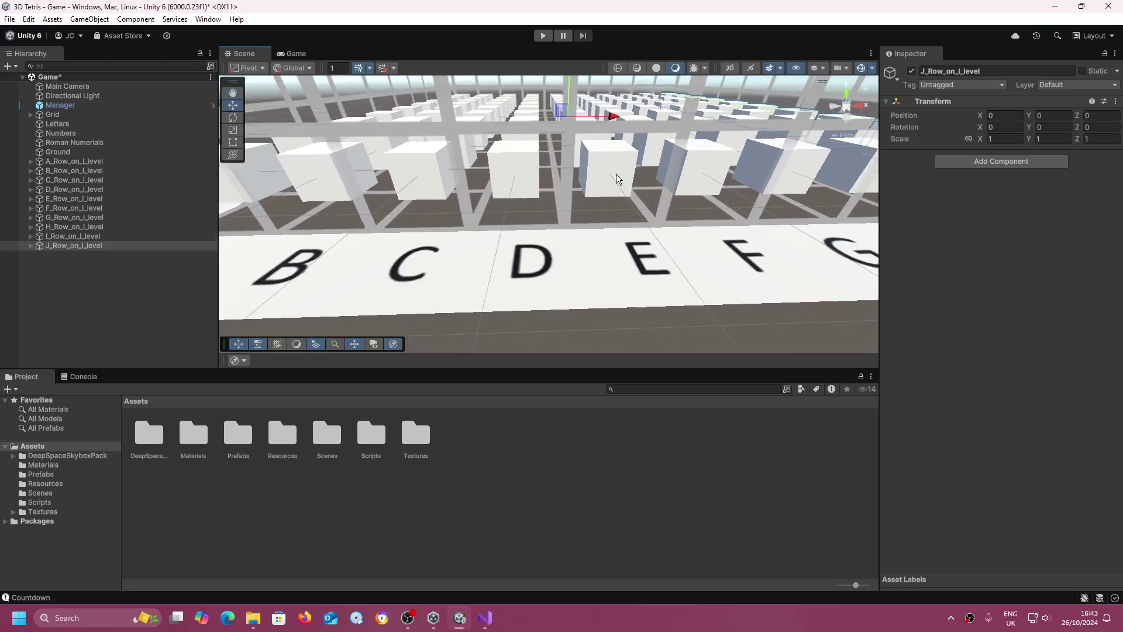
pyautogui.click(168, 171)
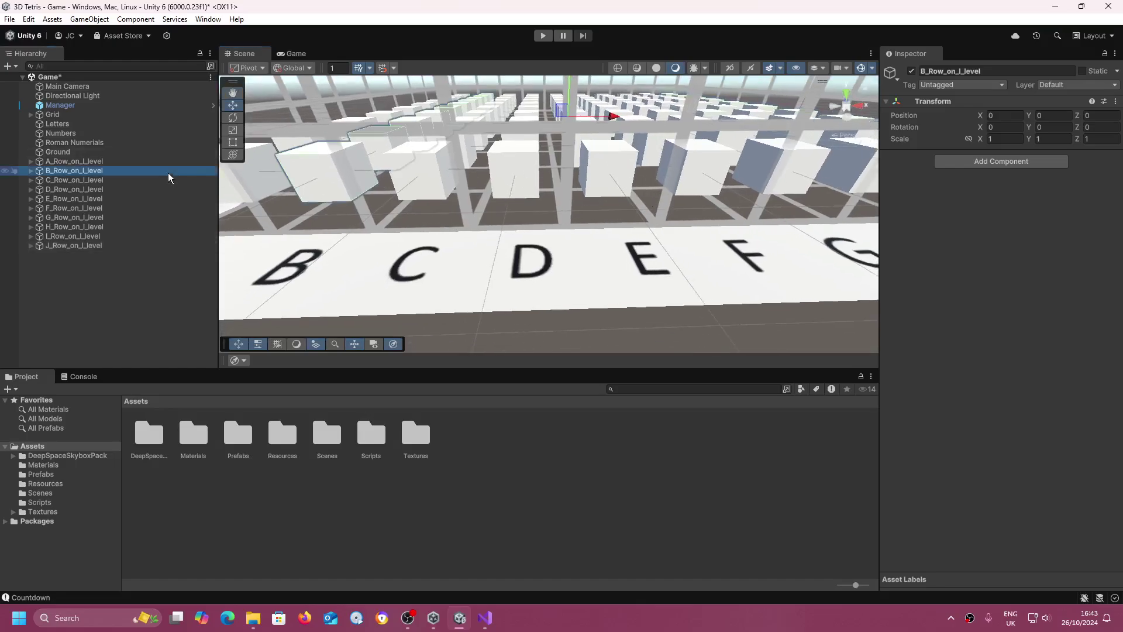
pyautogui.click(30, 171)
pyautogui.click(59, 189)
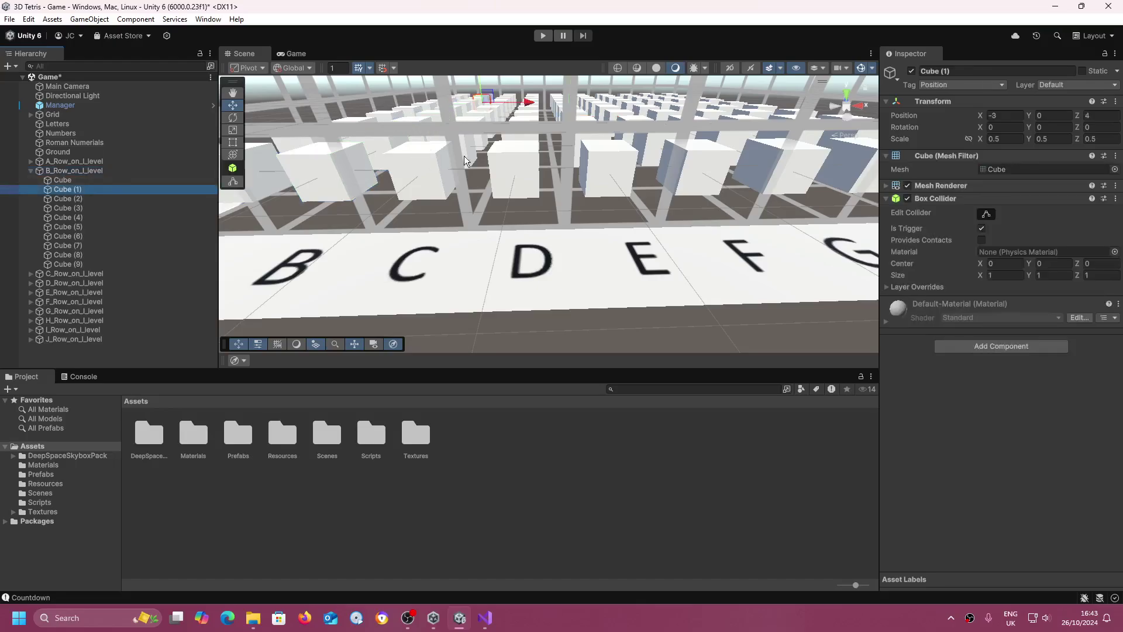
pyautogui.click(522, 172)
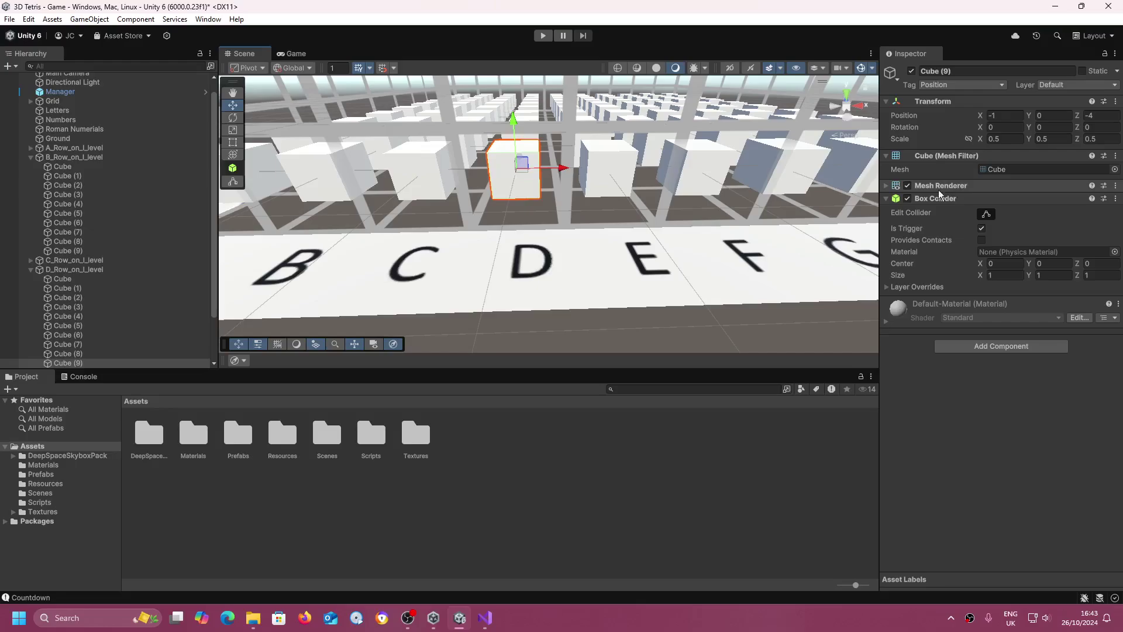
pyautogui.click(884, 186)
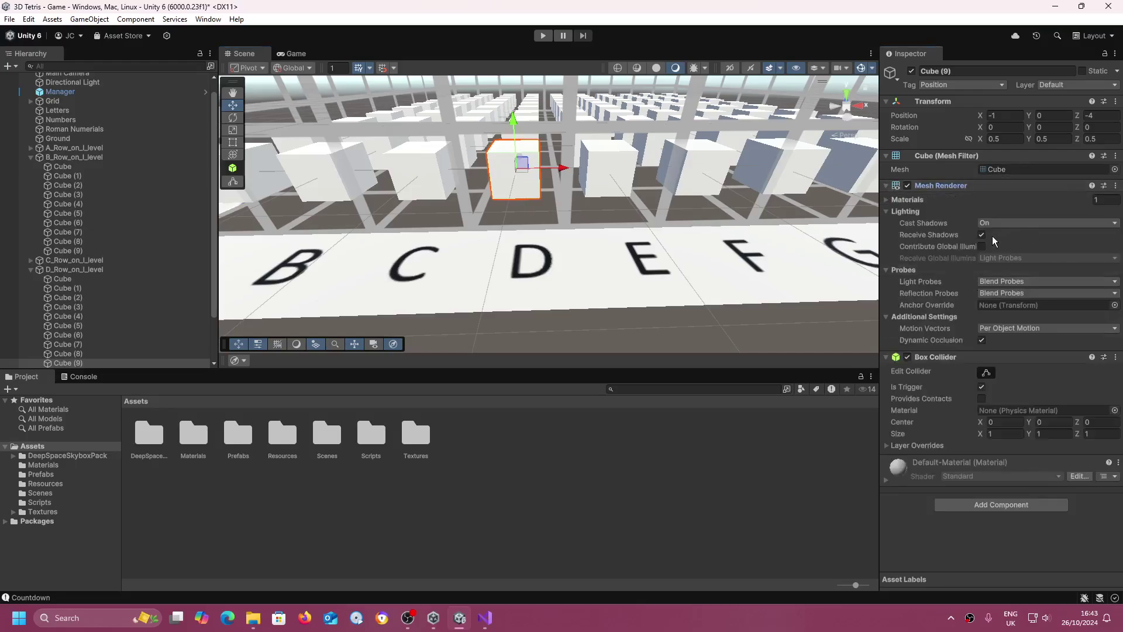
pyautogui.click(885, 185)
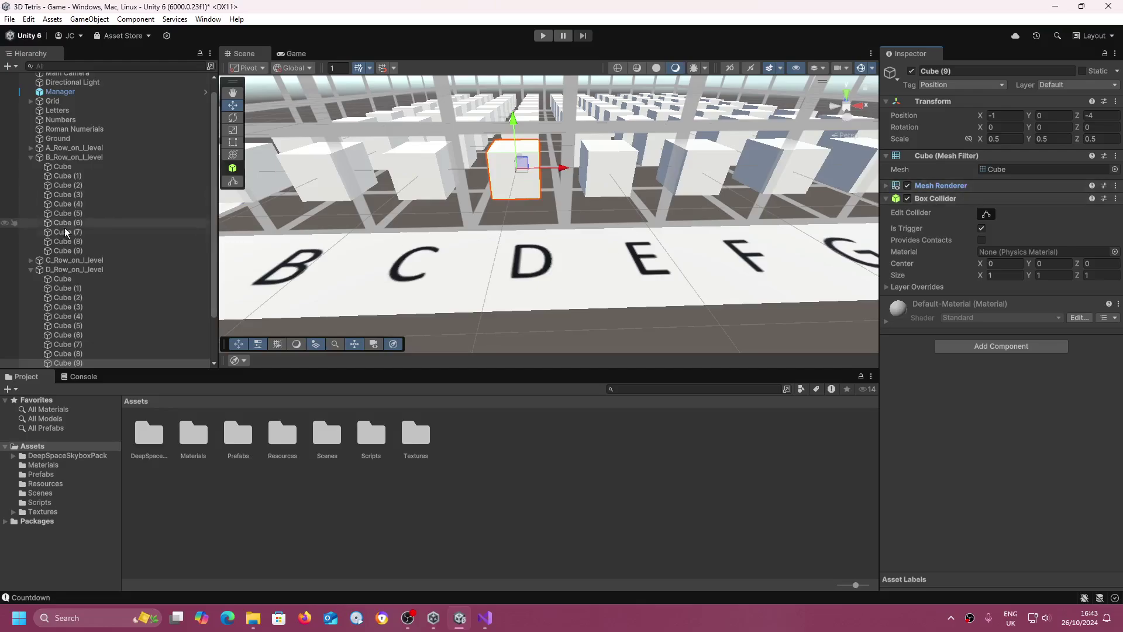
pyautogui.click(31, 270)
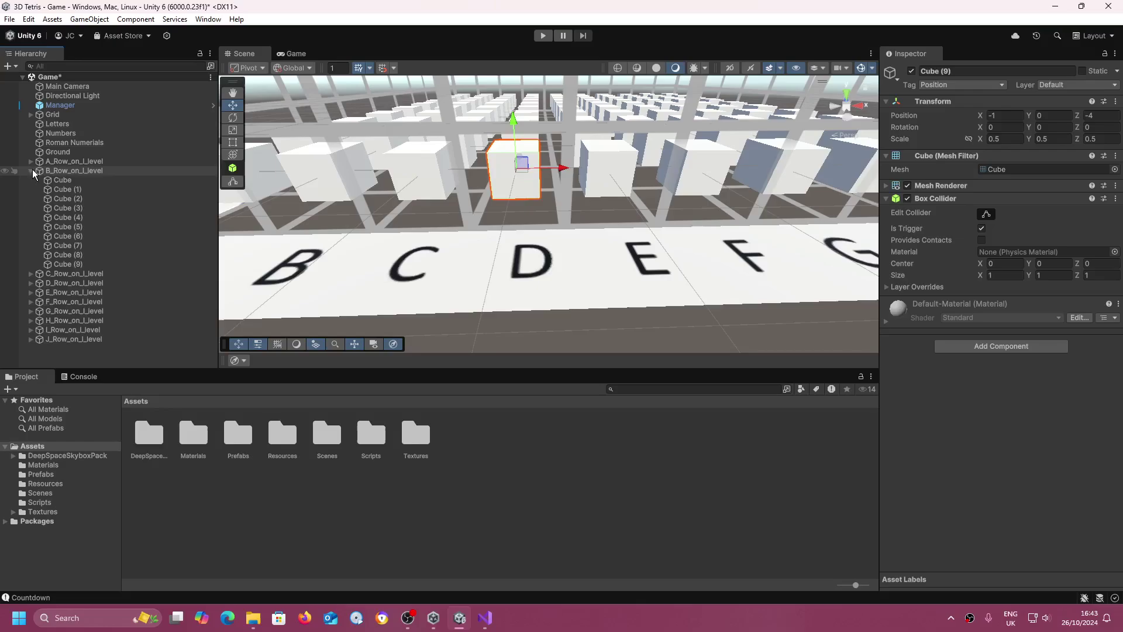
pyautogui.click(31, 170)
# Check the filled first level of cubes against the Roman numeral and letter labels
pyautogui.keyDown('alt'); pyautogui.moveTo(258, 199); pyautogui.dragTo(301, 212); pyautogui.keyUp('alt')
pyautogui.scroll(-5, 302, 207)
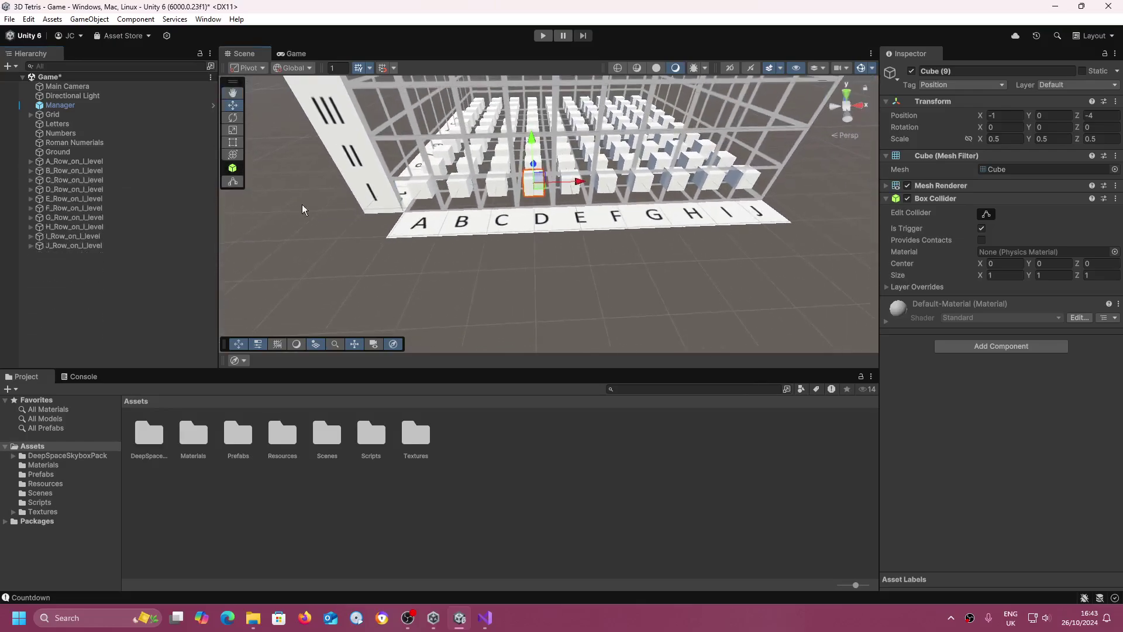
pyautogui.click(327, 131)
pyautogui.scroll(5, 513, 164)
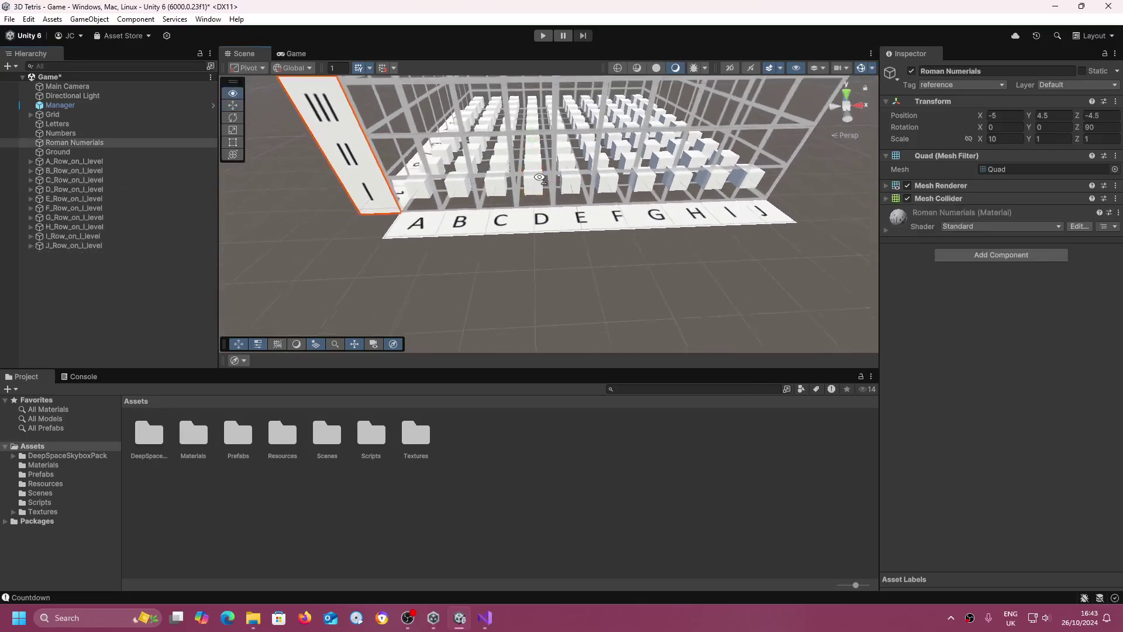
pyautogui.keyDown('alt'); pyautogui.moveTo(513, 164); pyautogui.dragTo(536, 119); pyautogui.keyUp('alt')
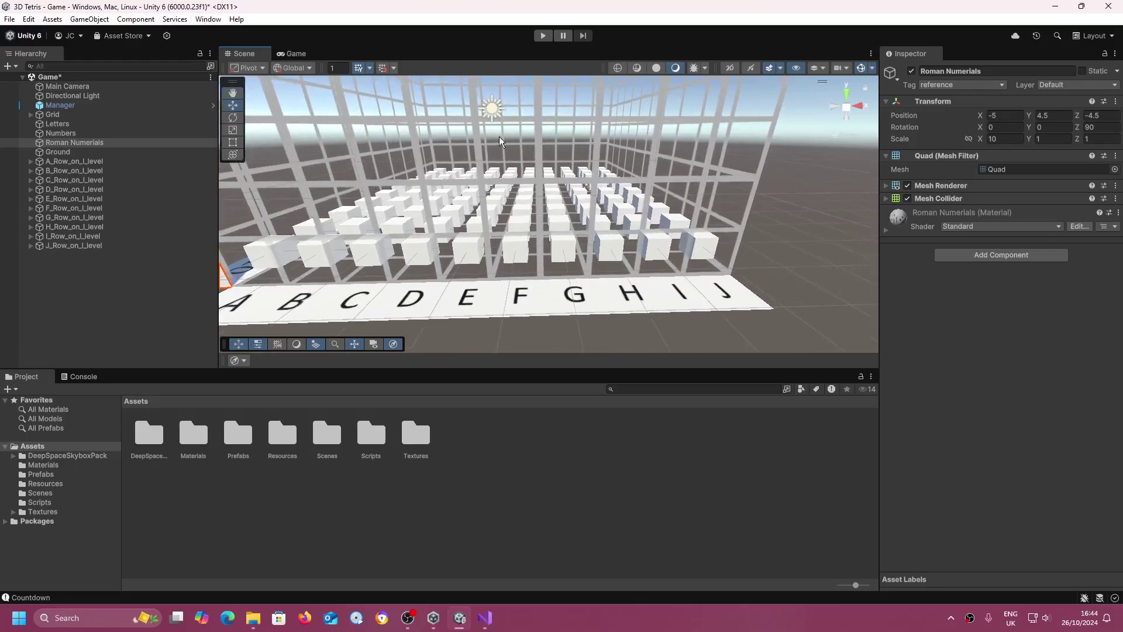
# Expand A_Row_on_I_level and inspect the Mesh Renderer materials of its first Cube
pyautogui.click(39, 163)
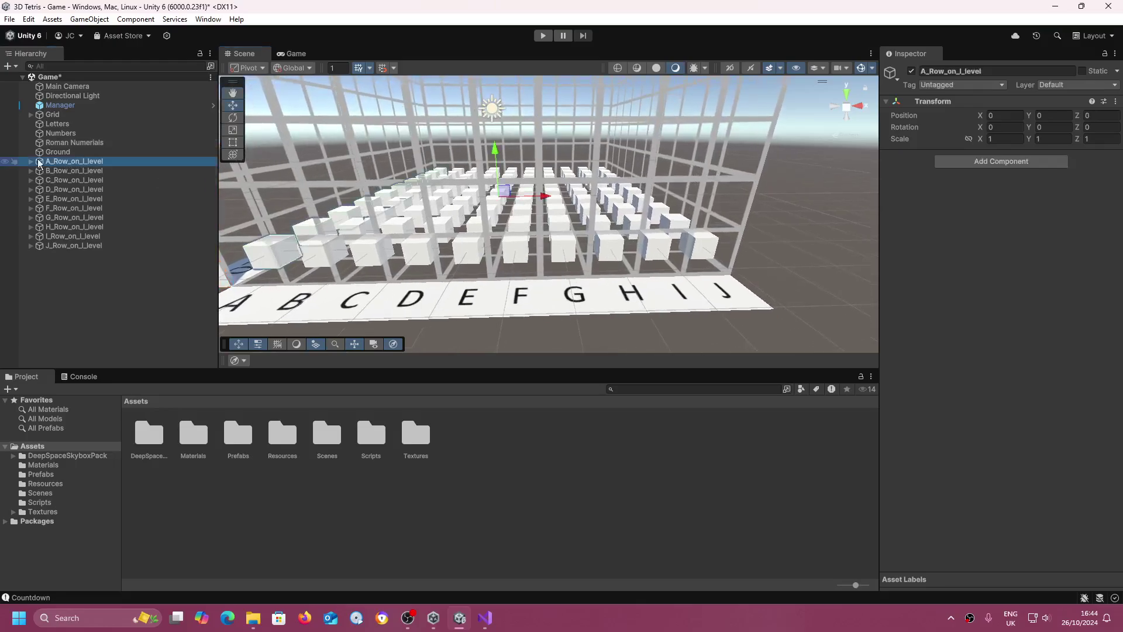
pyautogui.click(30, 161)
pyautogui.click(62, 171)
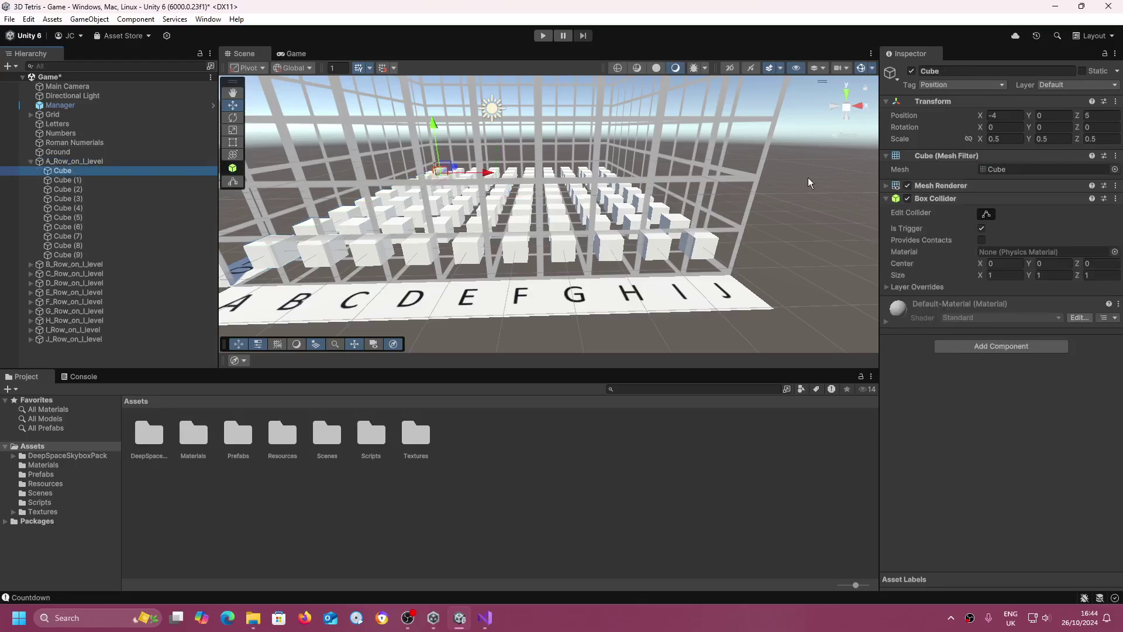
pyautogui.rightClick(888, 186)
pyautogui.click(890, 187)
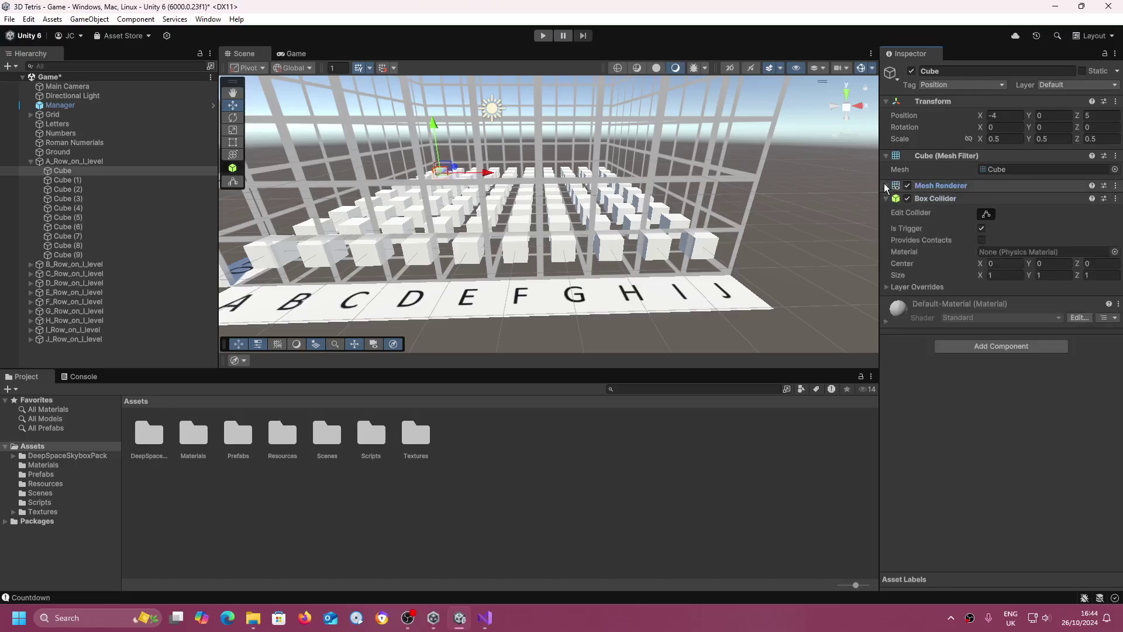
pyautogui.click(889, 188)
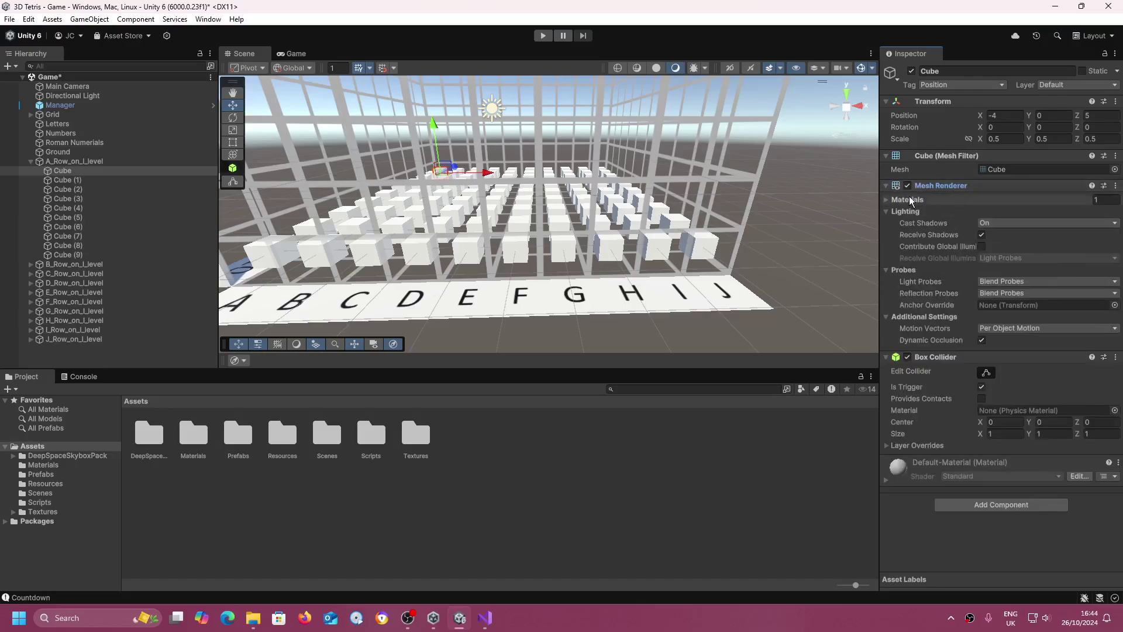
pyautogui.click(889, 201)
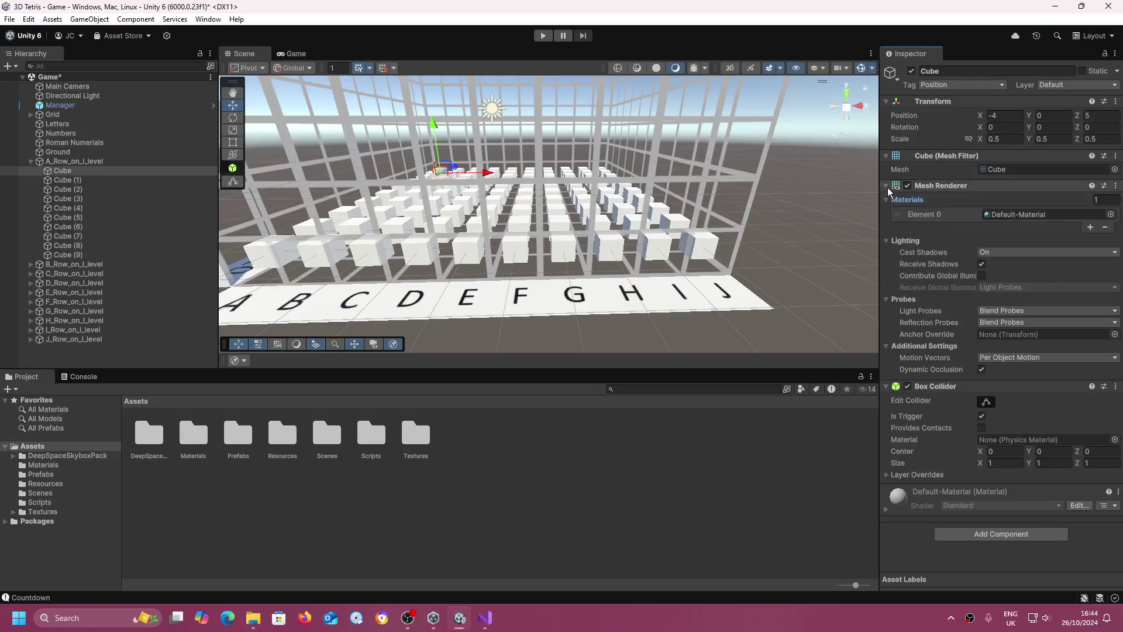
pyautogui.click(889, 188)
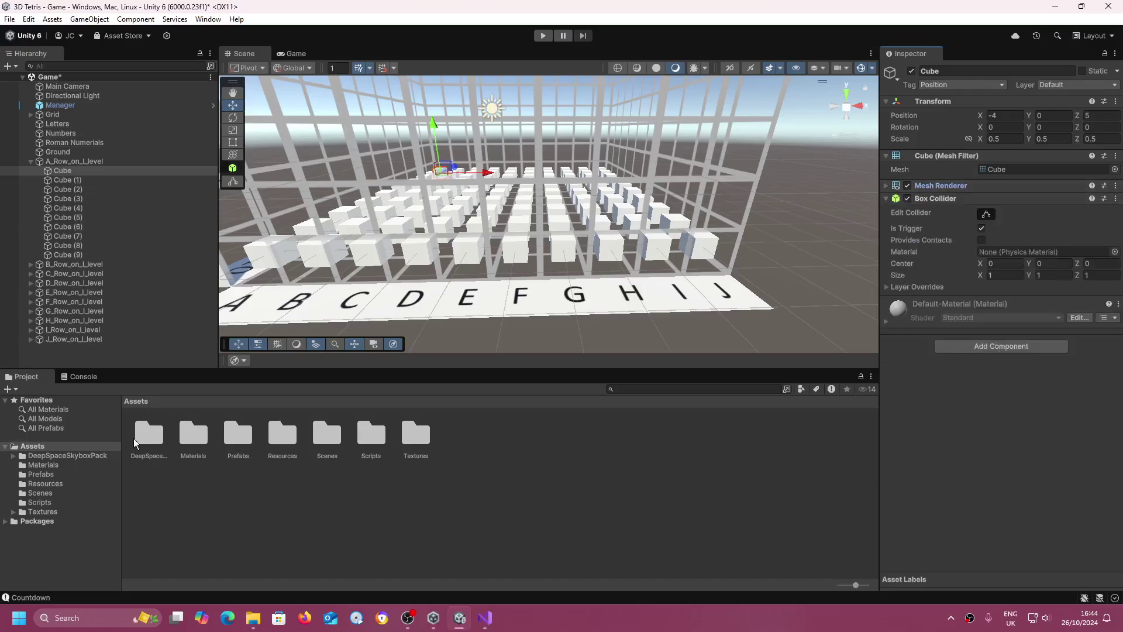
# Apply Red_Texture from the Textures folder to the first Cube of A_Row_on_I_level and check it at the number 1 label
pyautogui.click(76, 510)
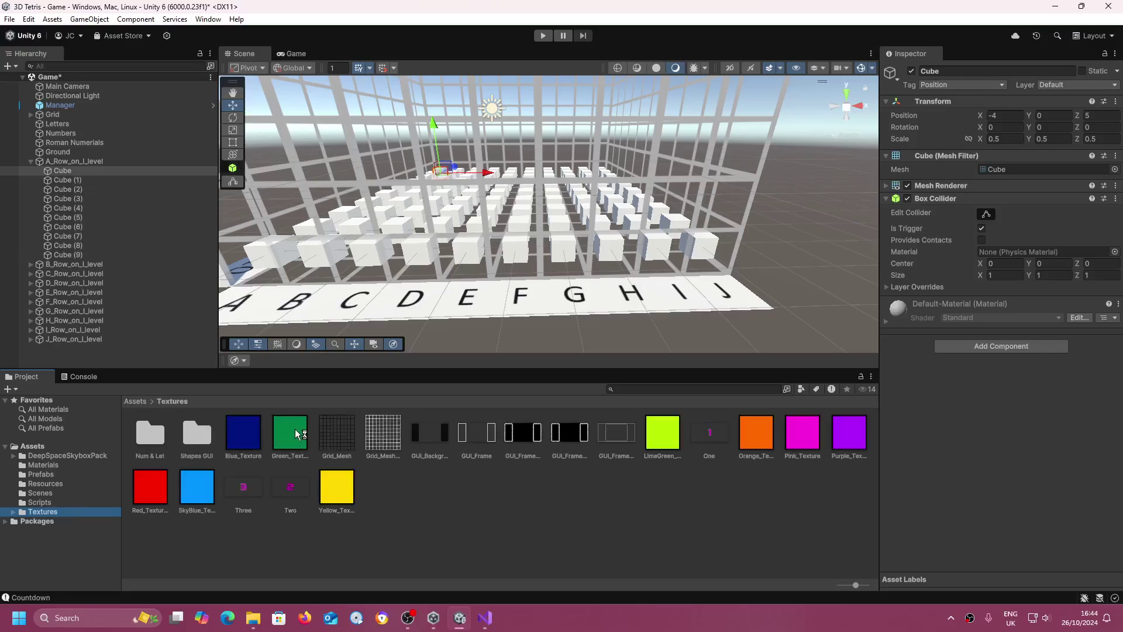
pyautogui.moveTo(295, 429); pyautogui.dragTo(121, 173)
pyautogui.keyDown('alt'); pyautogui.moveTo(342, 168); pyautogui.dragTo(665, 153); pyautogui.keyUp('alt')
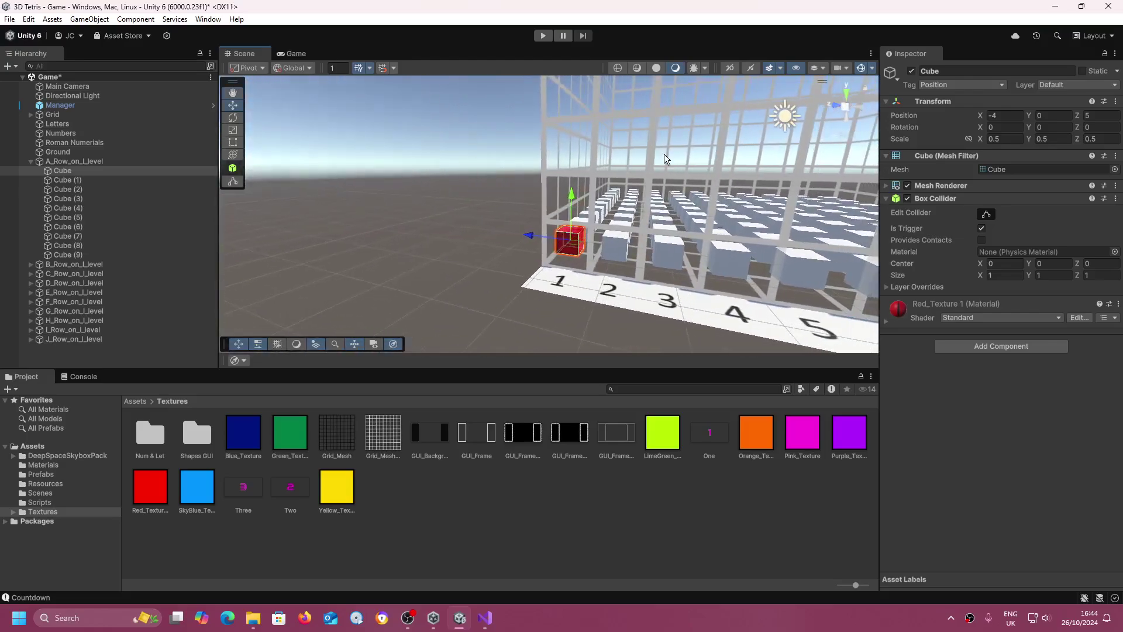
pyautogui.keyDown('alt'); pyautogui.moveTo(441, 157); pyautogui.dragTo(563, 208); pyautogui.keyUp('alt')
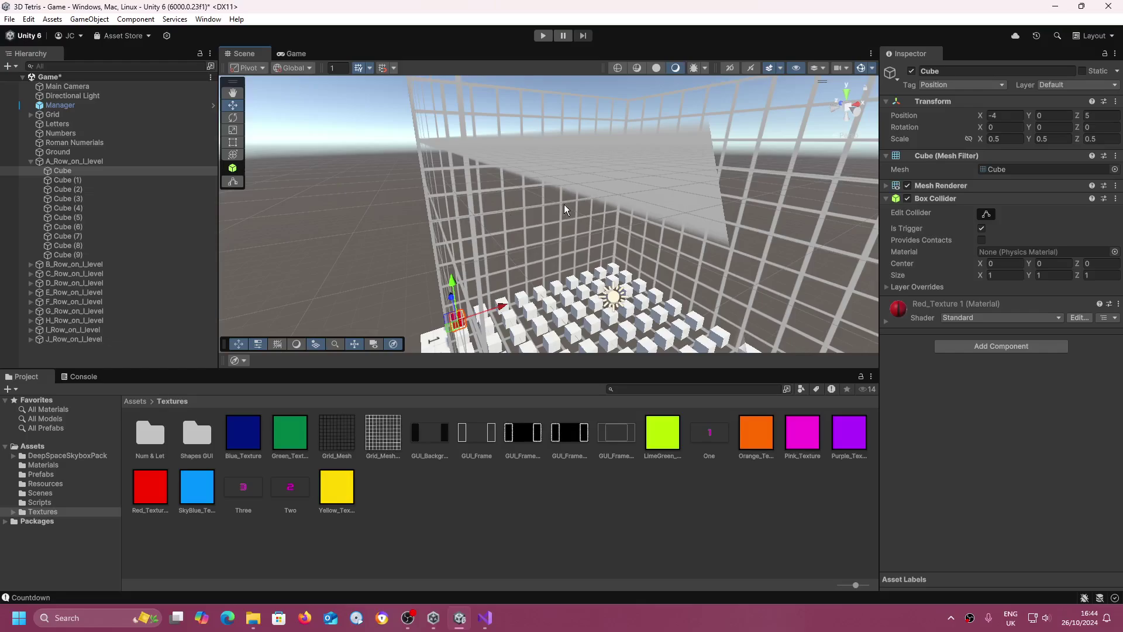
# Reset the Red_Texture 1 material on the first Cube of A_Row_on_I_level and check the cube within the grid
pyautogui.click(1118, 303)
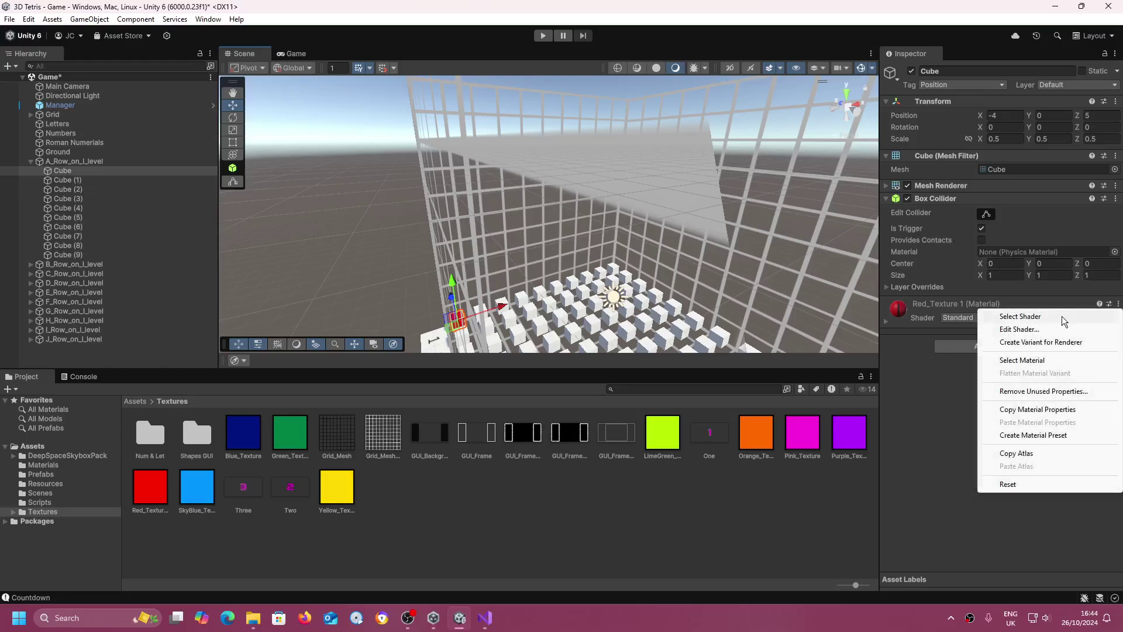
pyautogui.click(1007, 485)
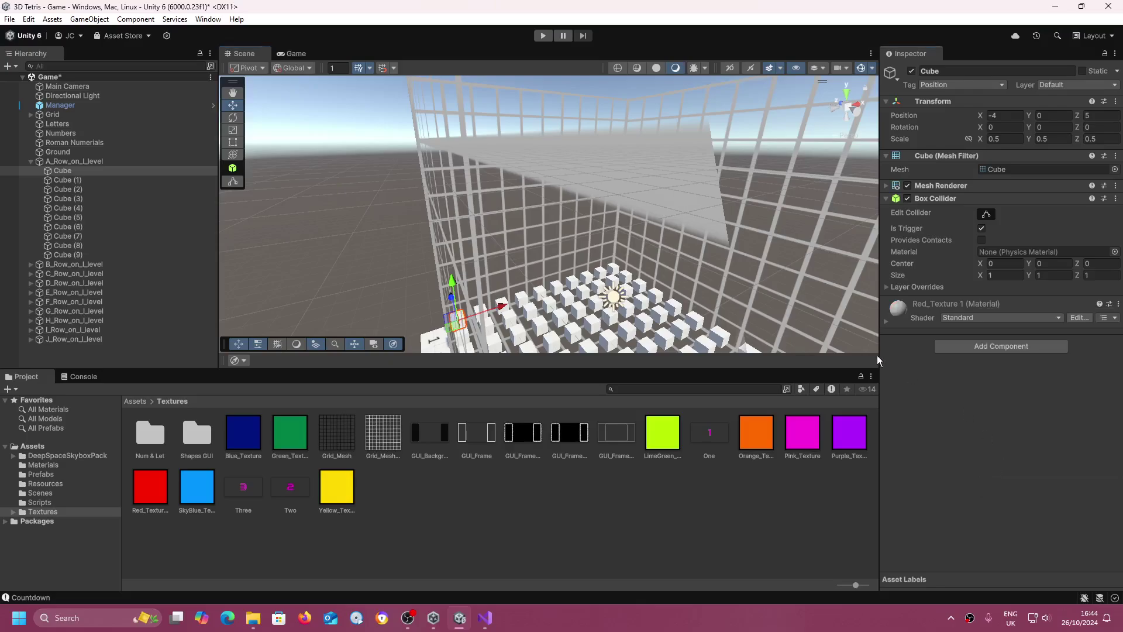
pyautogui.keyDown('alt'); pyautogui.moveTo(874, 350); pyautogui.dragTo(615, 278); pyautogui.keyUp('alt')
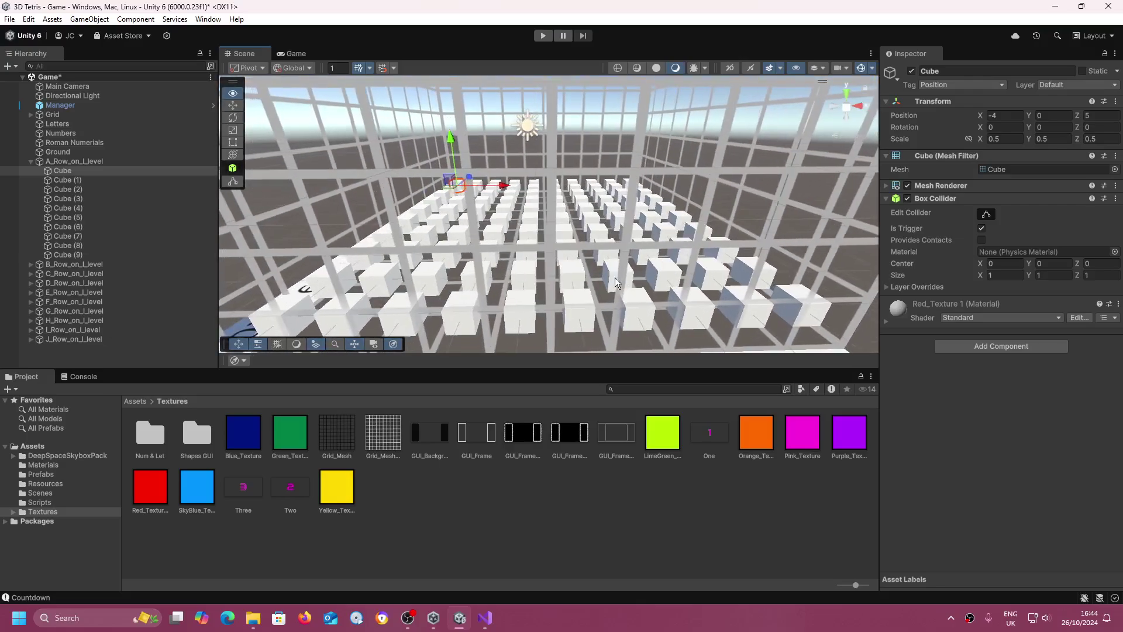
# Collapse A_Row_on_I_level, clear the selection and look over the filled first level and the empty grid levels above it
pyautogui.click(26, 162)
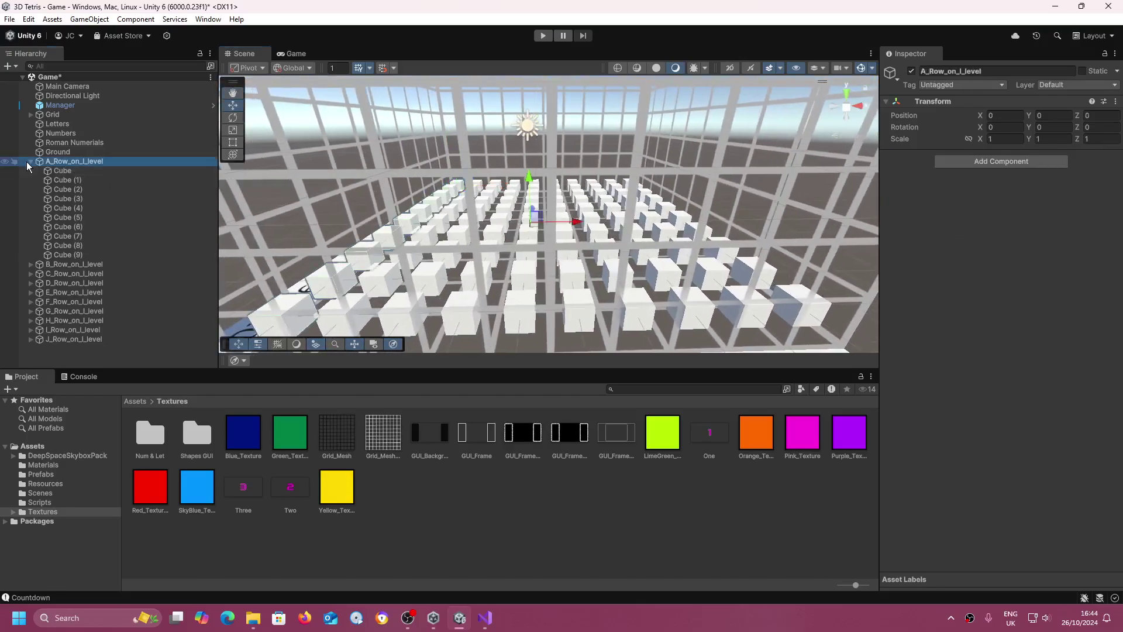
pyautogui.click(30, 162)
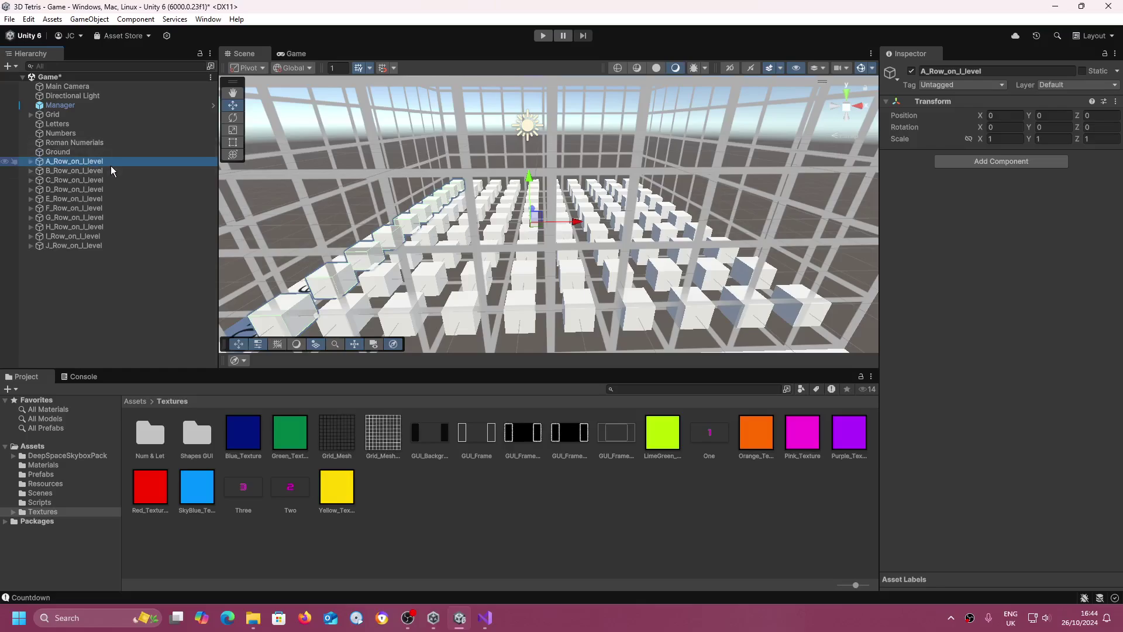
pyautogui.rightClick(152, 225)
pyautogui.click(105, 272)
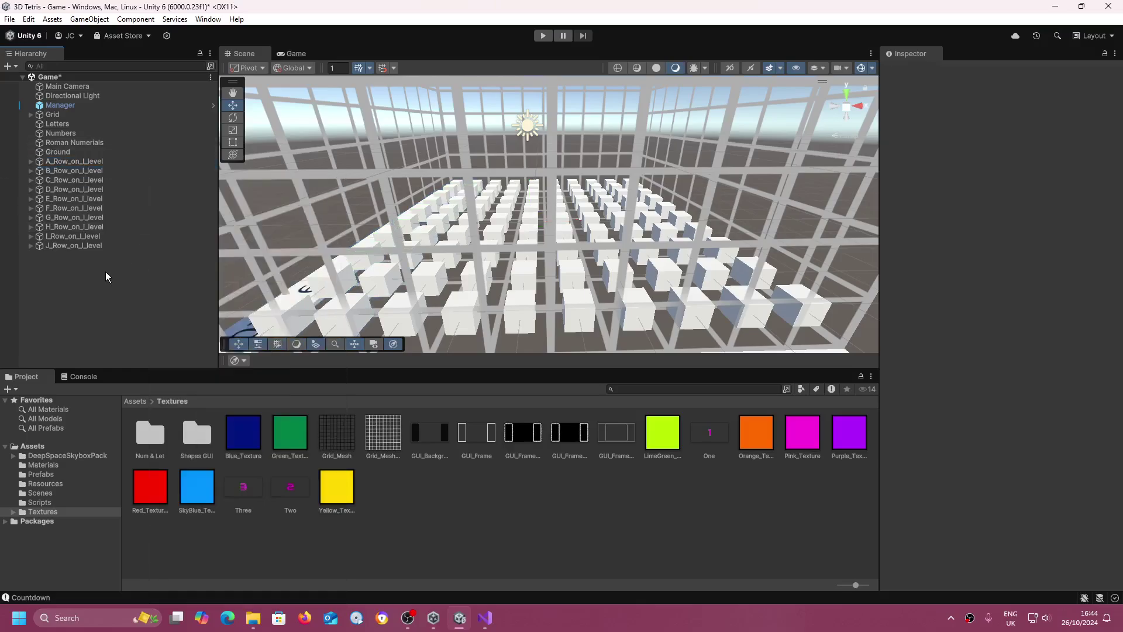
pyautogui.moveTo(317, 281); pyautogui.dragTo(335, 296, button='right')
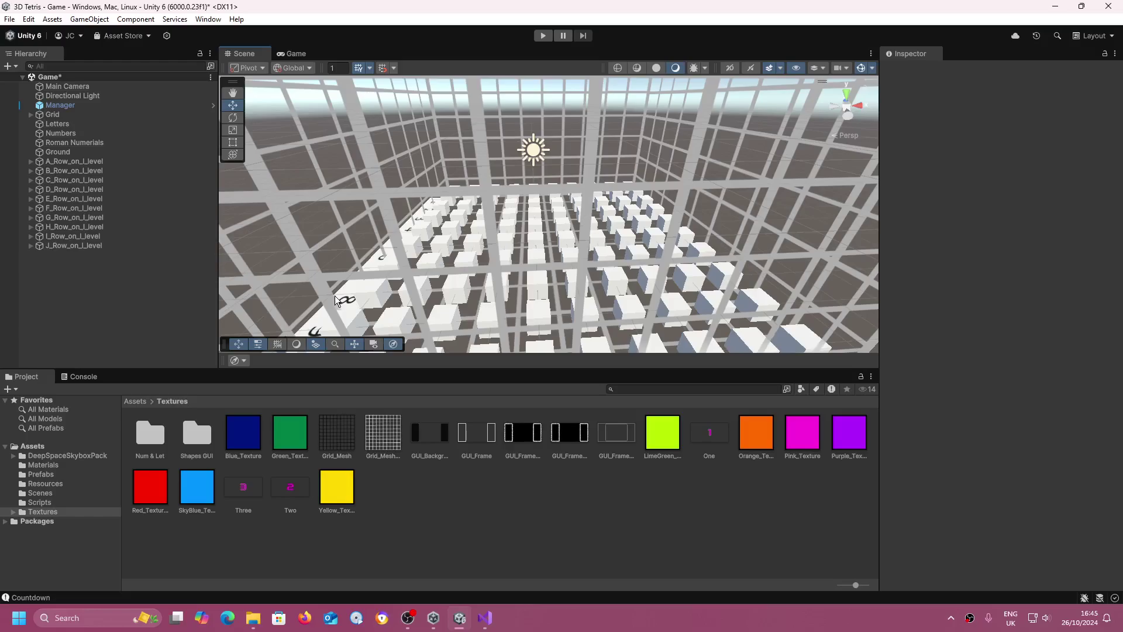
pyautogui.moveTo(381, 212); pyautogui.dragTo(338, 192, button='right')
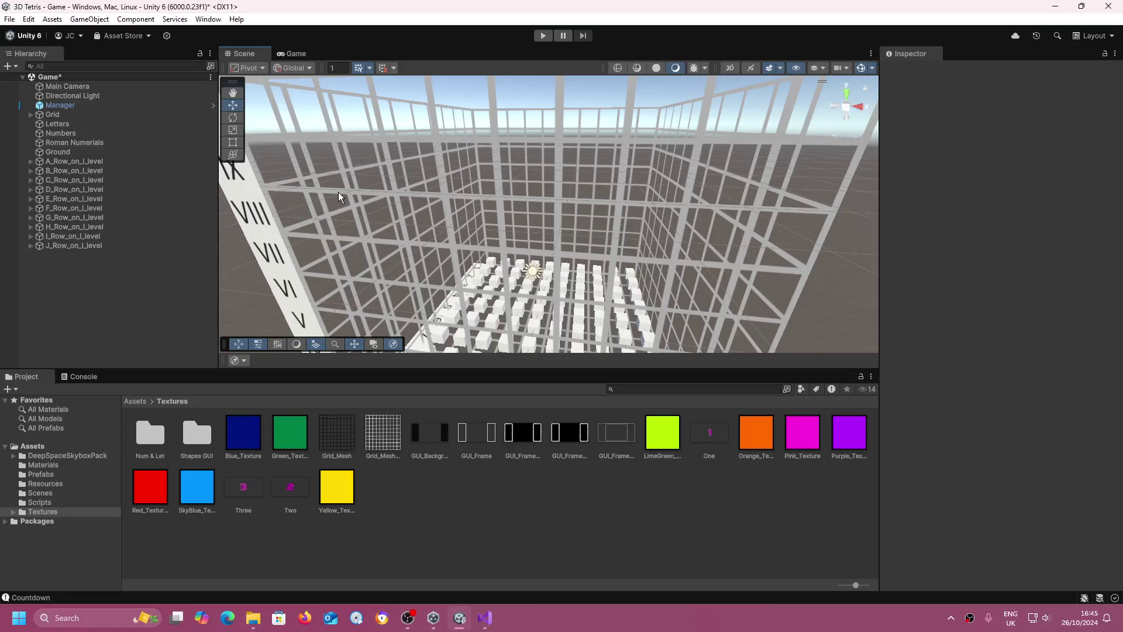